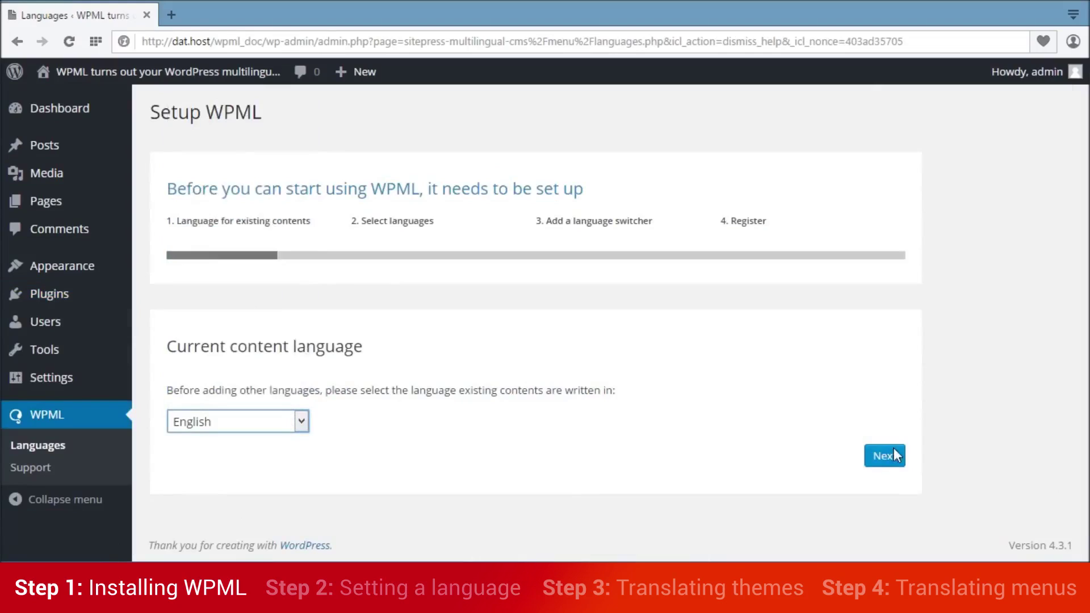
Confirm English as the current content language and enable German and Japanese as additional site languages.
{"action": "left_click", "coordinate": [894, 451]}
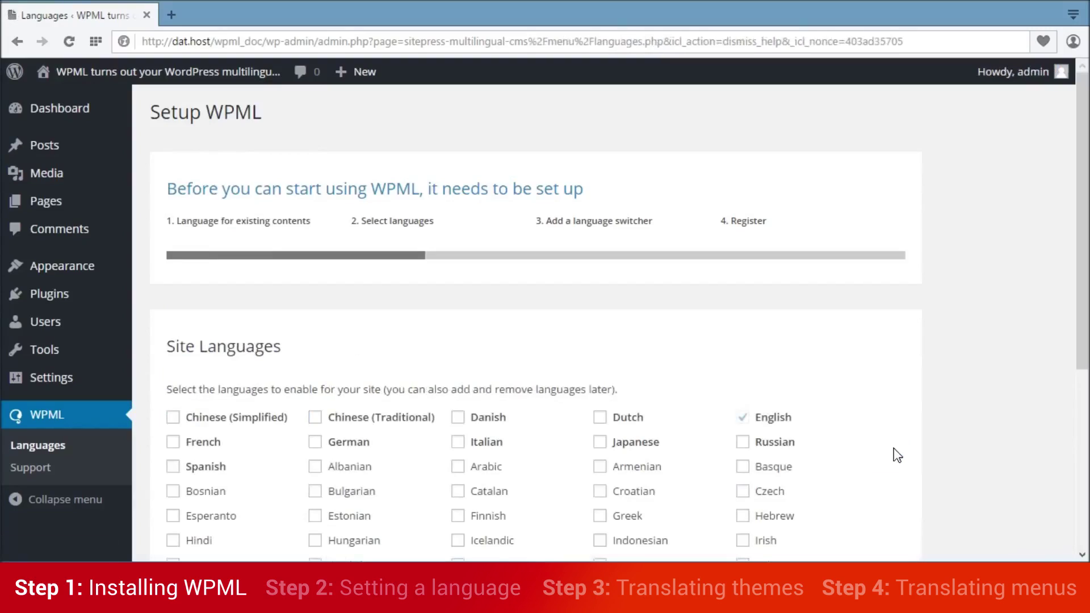
{"action": "left_click", "coordinate": [316, 442]}
{"action": "left_click", "coordinate": [599, 442]}
{"action": "scroll", "coordinate": [702, 381], "scroll_direction": "down", "scroll_amount": 4}
{"action": "scroll", "coordinate": [701, 381], "scroll_direction": "down", "scroll_amount": 1}
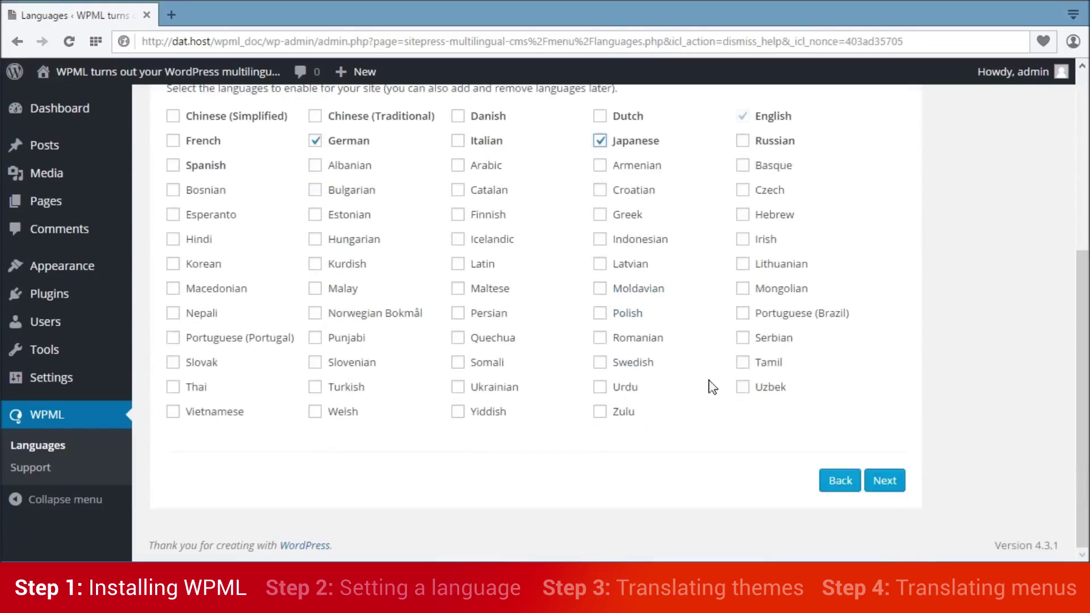
{"action": "left_click", "coordinate": [885, 481]}
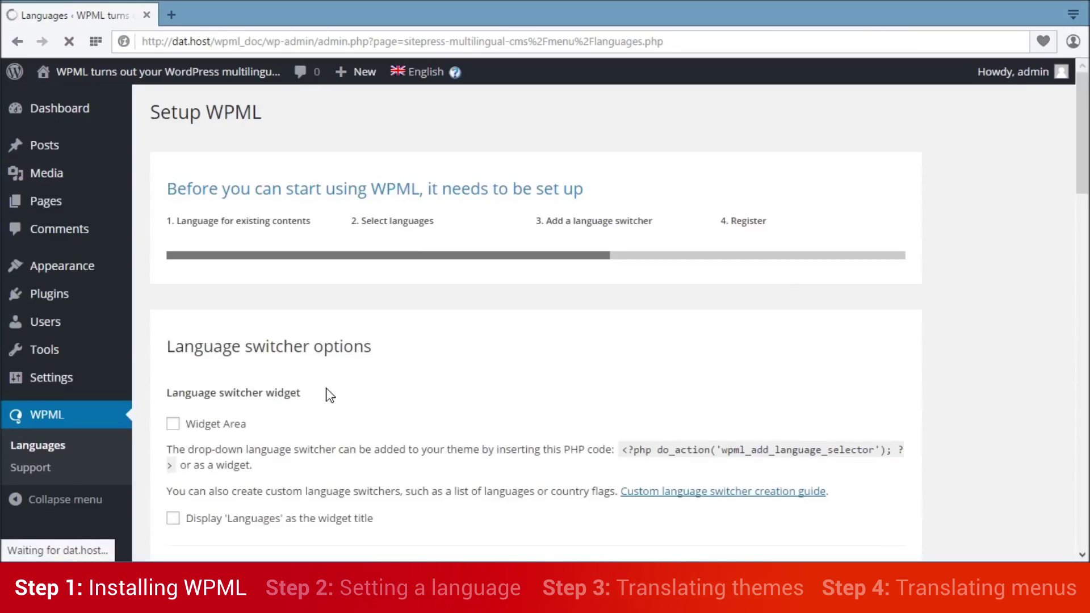
Enable the language switcher widget in the Widget Area.
{"action": "scroll", "coordinate": [326, 388], "scroll_direction": "down", "scroll_amount": 1}
{"action": "left_click", "coordinate": [173, 341]}
{"action": "scroll", "coordinate": [448, 326], "scroll_direction": "down", "scroll_amount": 2}
{"action": "scroll", "coordinate": [452, 327], "scroll_direction": "down", "scroll_amount": 4}
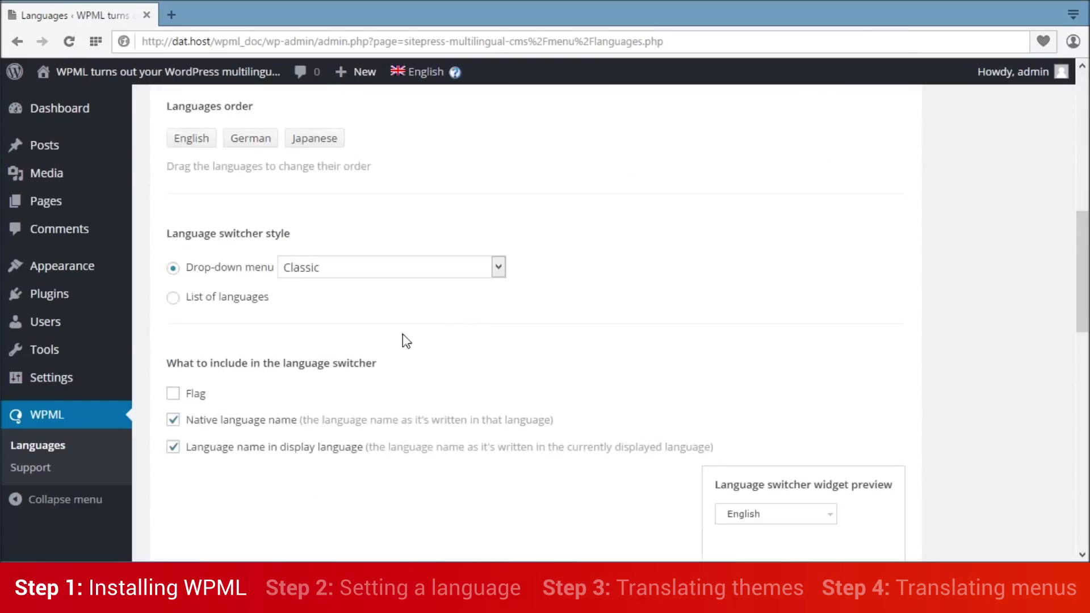
Include flags in the language switcher, preview its language list, and proceed to the registration stage.
{"action": "left_click", "coordinate": [173, 393]}
{"action": "scroll", "coordinate": [486, 364], "scroll_direction": "down", "scroll_amount": 1}
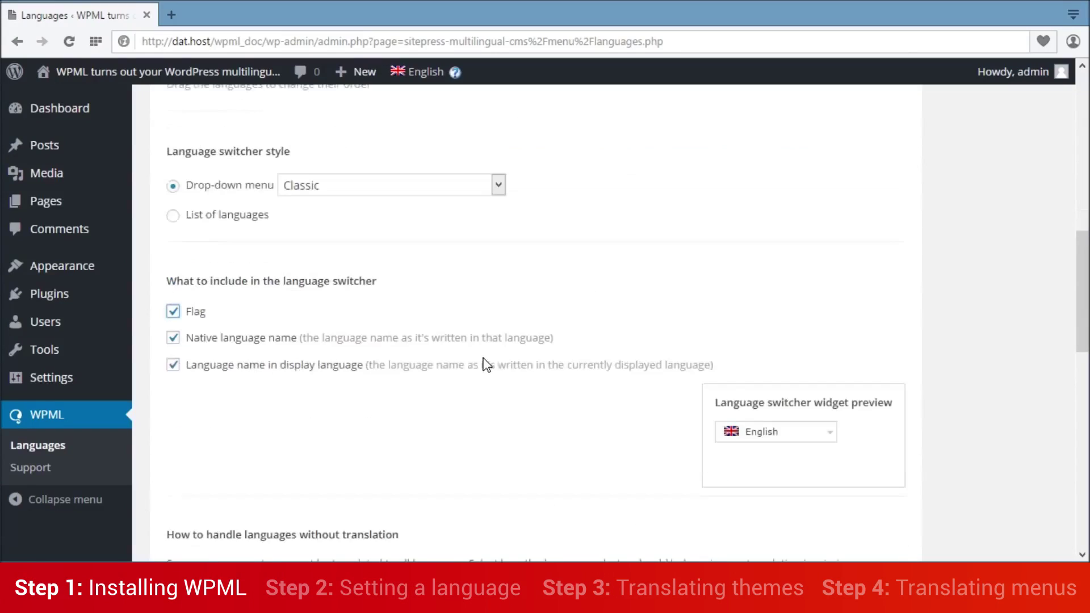
{"action": "mouse_move", "coordinate": [776, 432]}
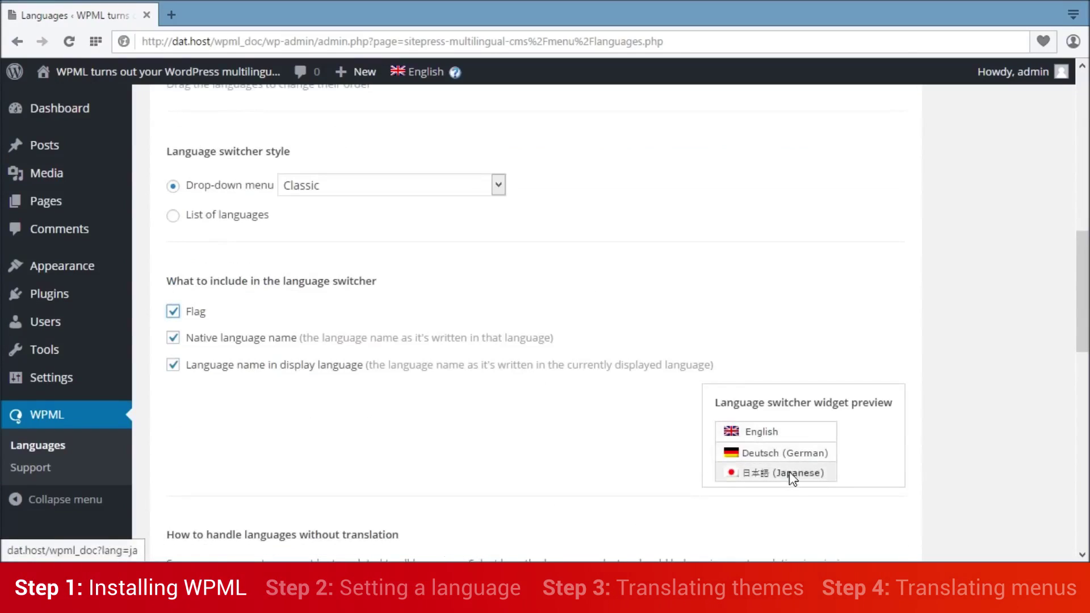
{"action": "scroll", "coordinate": [975, 396], "scroll_direction": "down", "scroll_amount": 8}
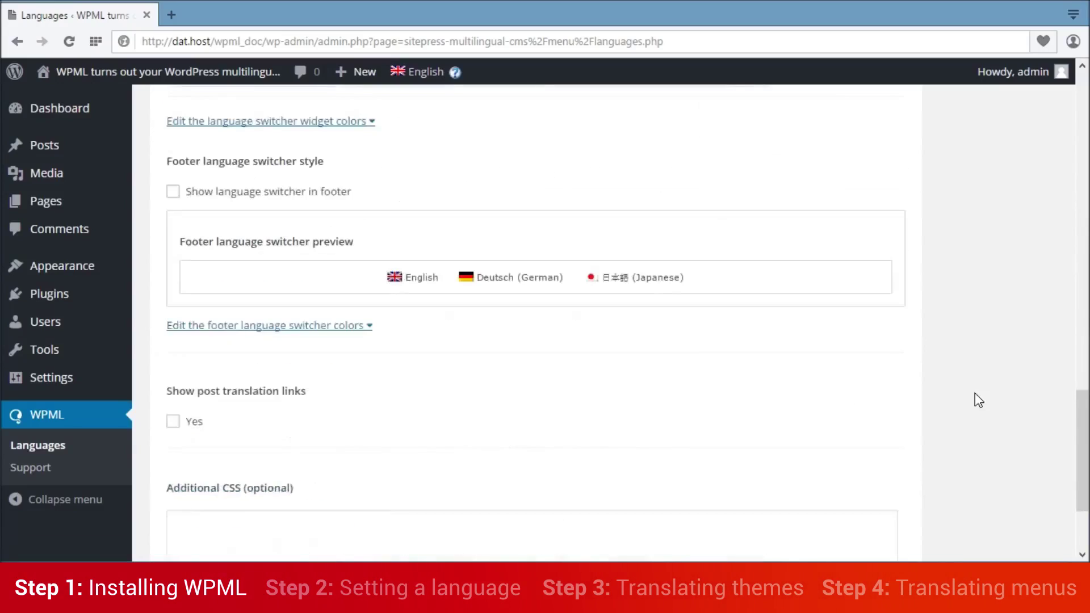
{"action": "scroll", "coordinate": [975, 394], "scroll_direction": "down", "scroll_amount": 2}
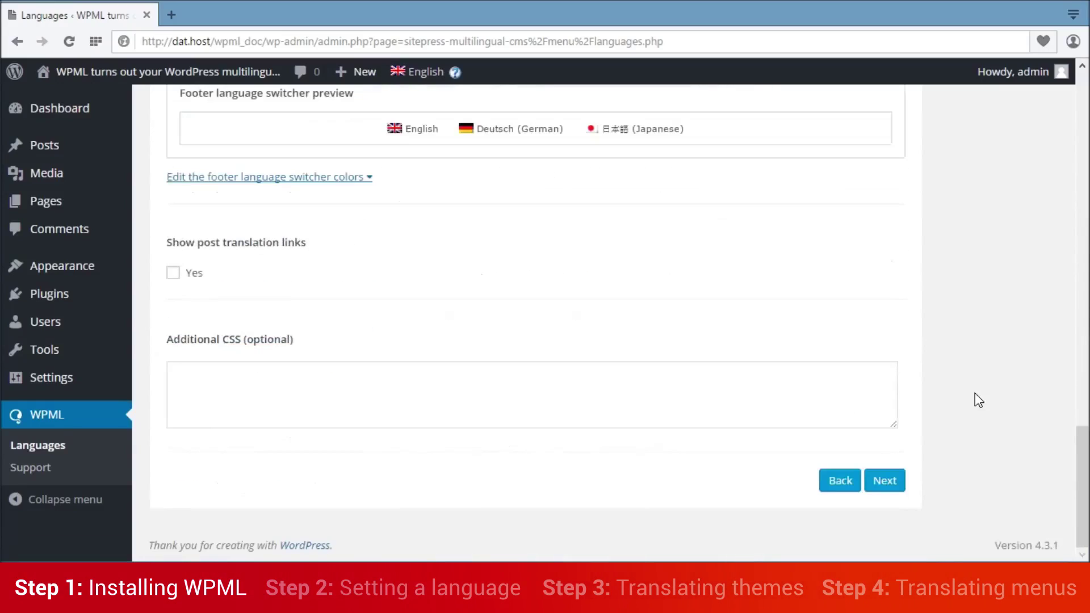
{"action": "left_click", "coordinate": [892, 480]}
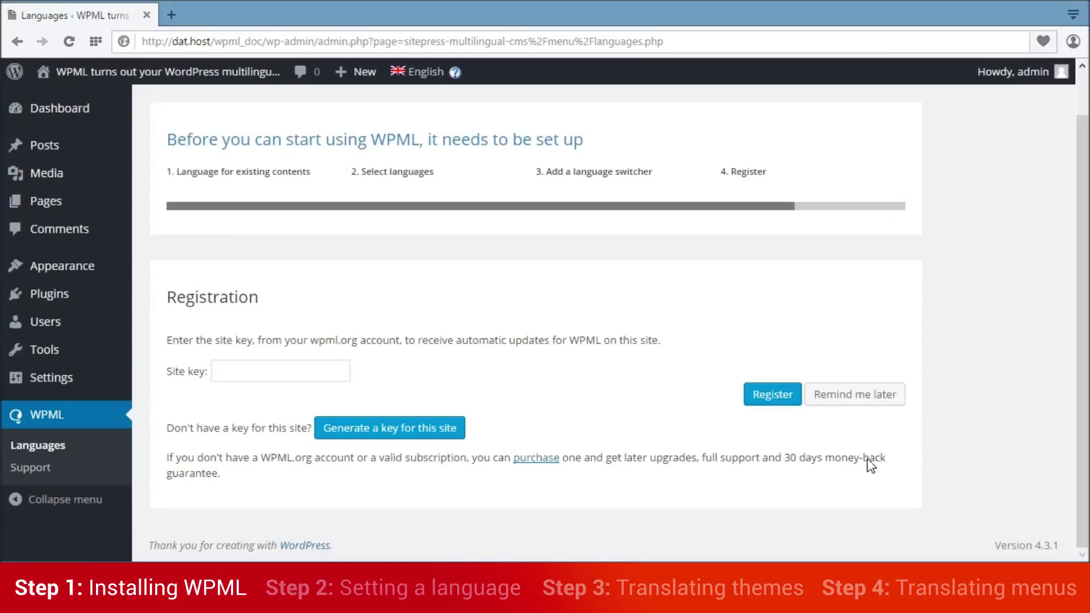
{"action": "left_click", "coordinate": [429, 434]}
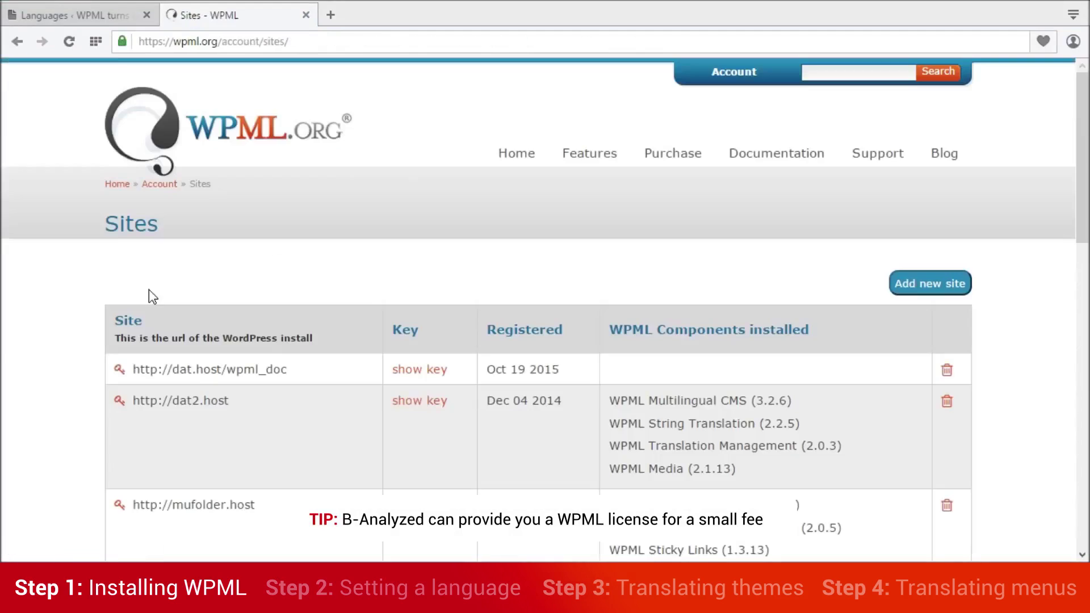
{"action": "left_click", "coordinate": [444, 374]}
{"action": "double_click", "coordinate": [444, 372]}
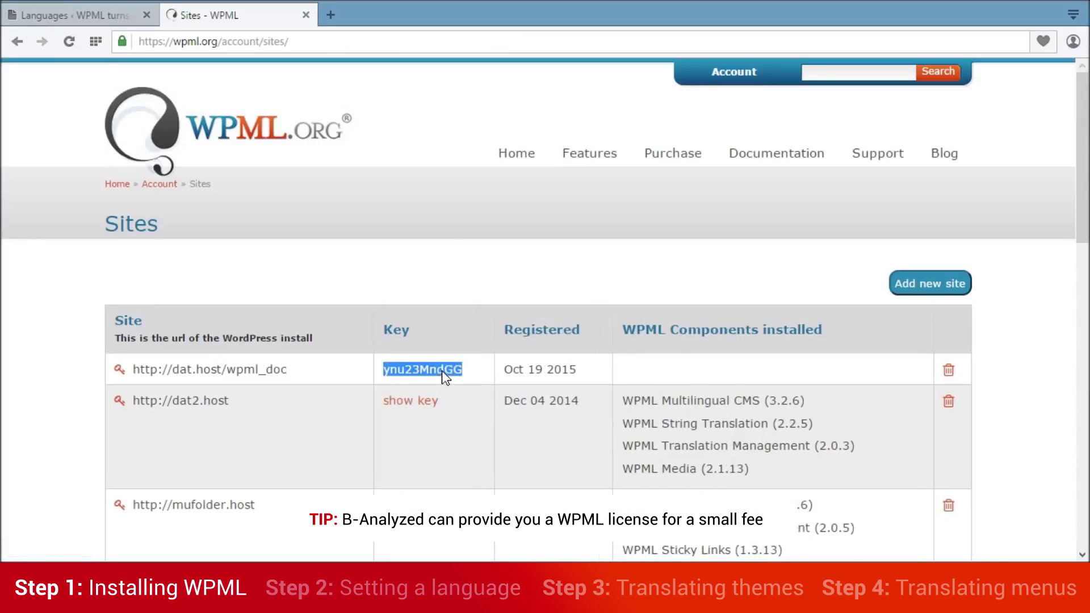
{"action": "right_click", "coordinate": [444, 376]}
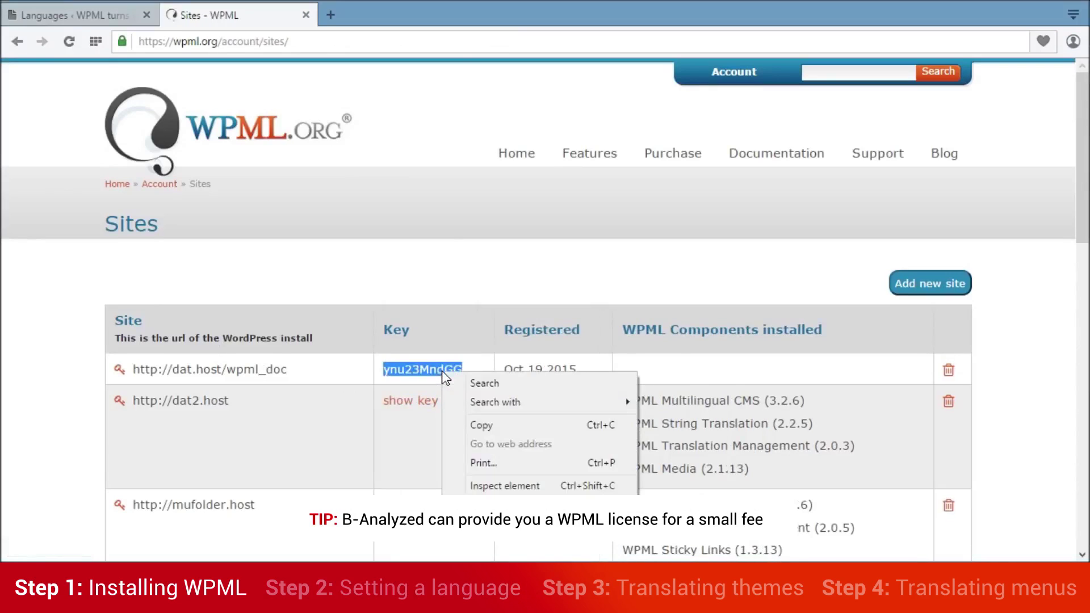
{"action": "left_click", "coordinate": [484, 424]}
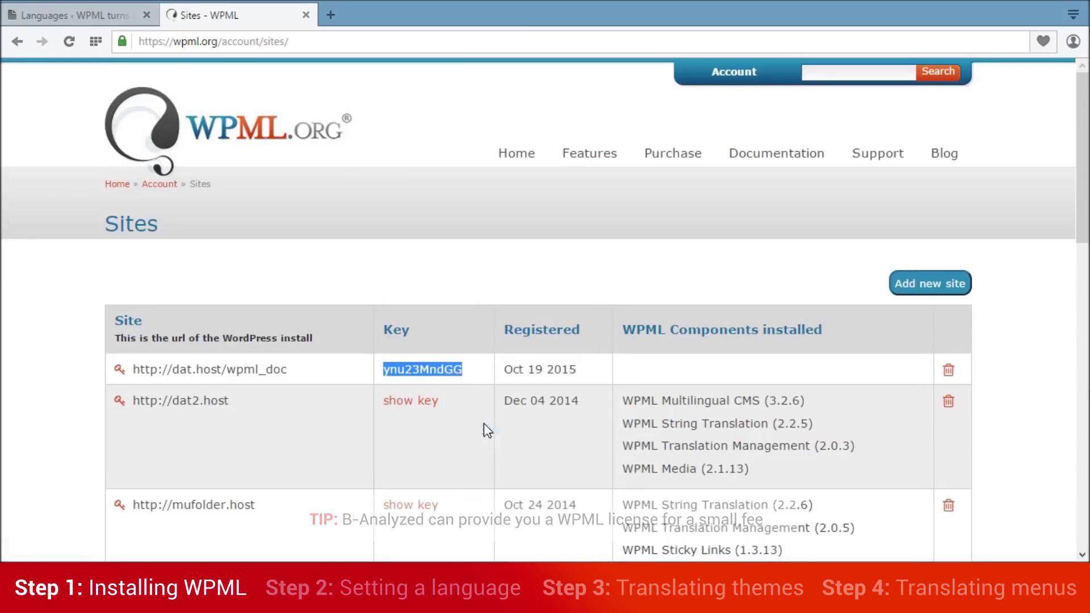
Paste the copied site key into the WPML registration form, register the site, and finish the setup.
{"action": "left_click", "coordinate": [92, 15]}
{"action": "left_click", "coordinate": [286, 370]}
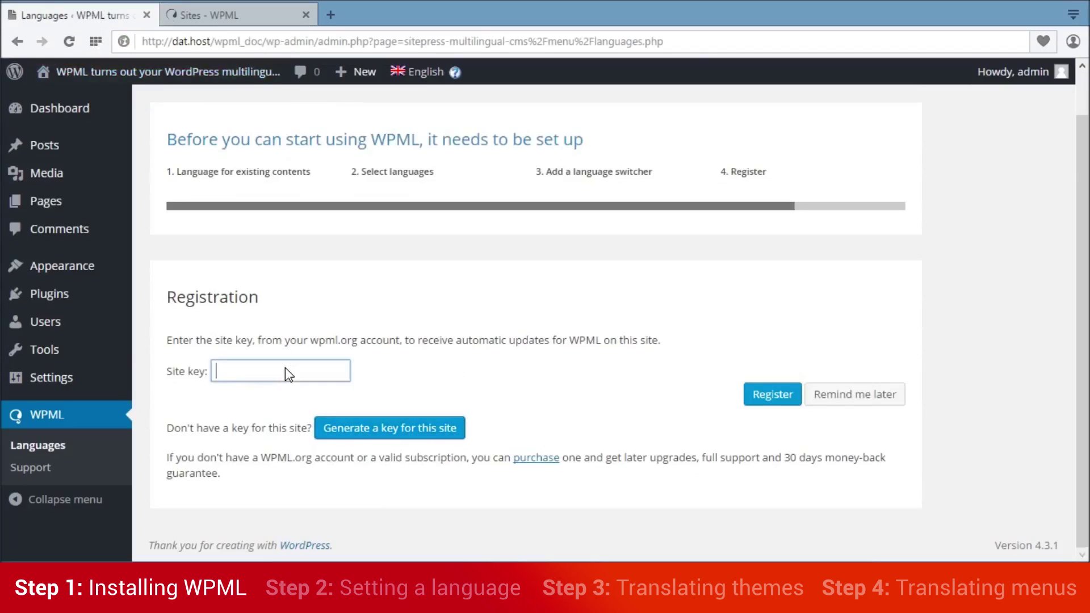
{"action": "right_click", "coordinate": [285, 367]}
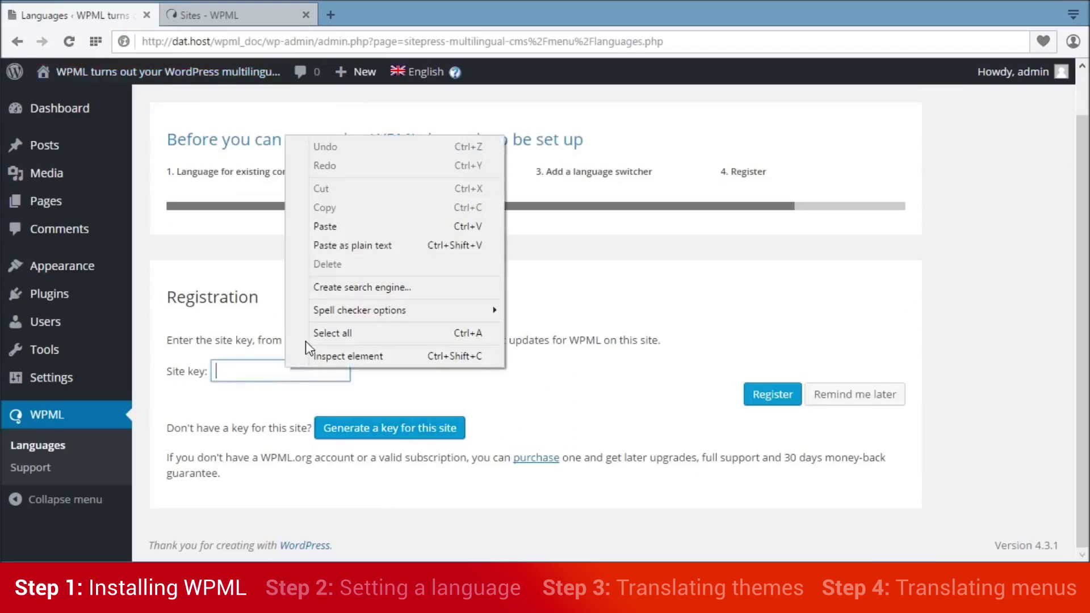
{"action": "left_click", "coordinate": [349, 227]}
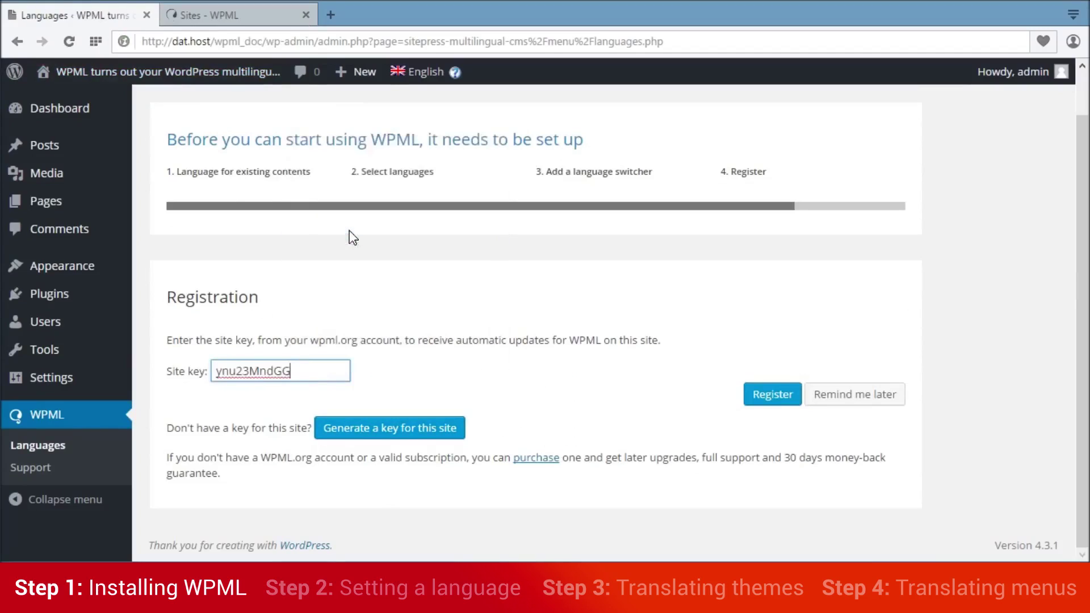
{"action": "left_click", "coordinate": [770, 400]}
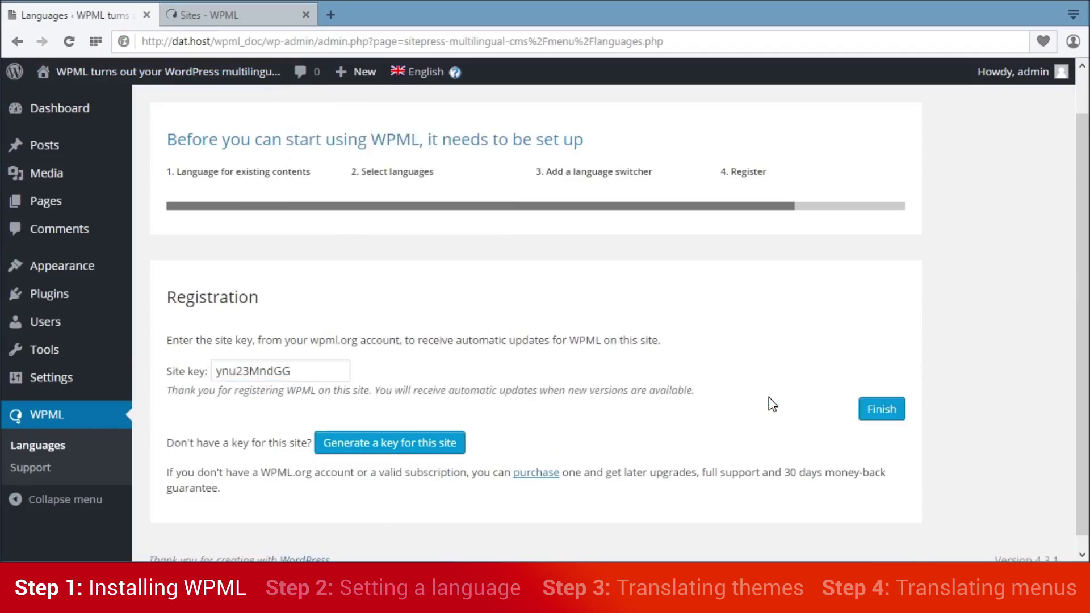
{"action": "left_click", "coordinate": [878, 410]}
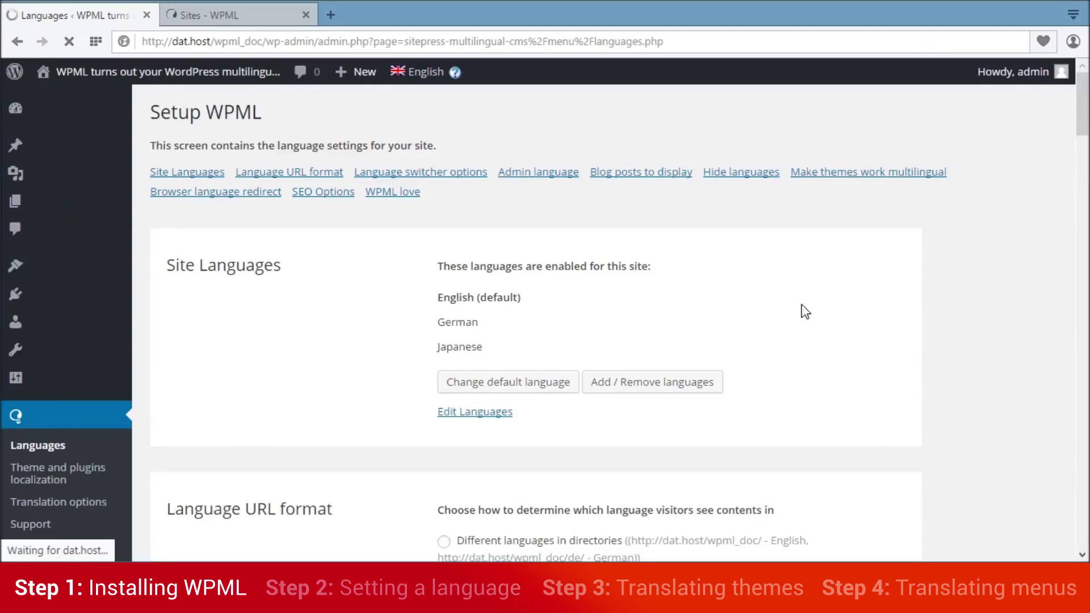
Visit the site's front end and examine the language switcher.
{"action": "mouse_move", "coordinate": [158, 74]}
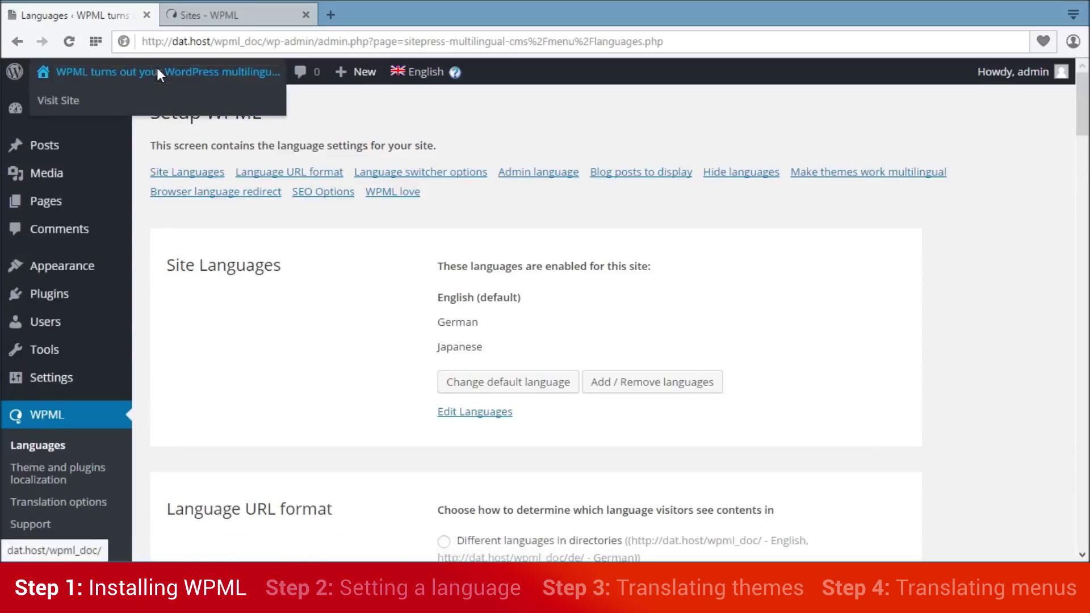
{"action": "left_click", "coordinate": [164, 102]}
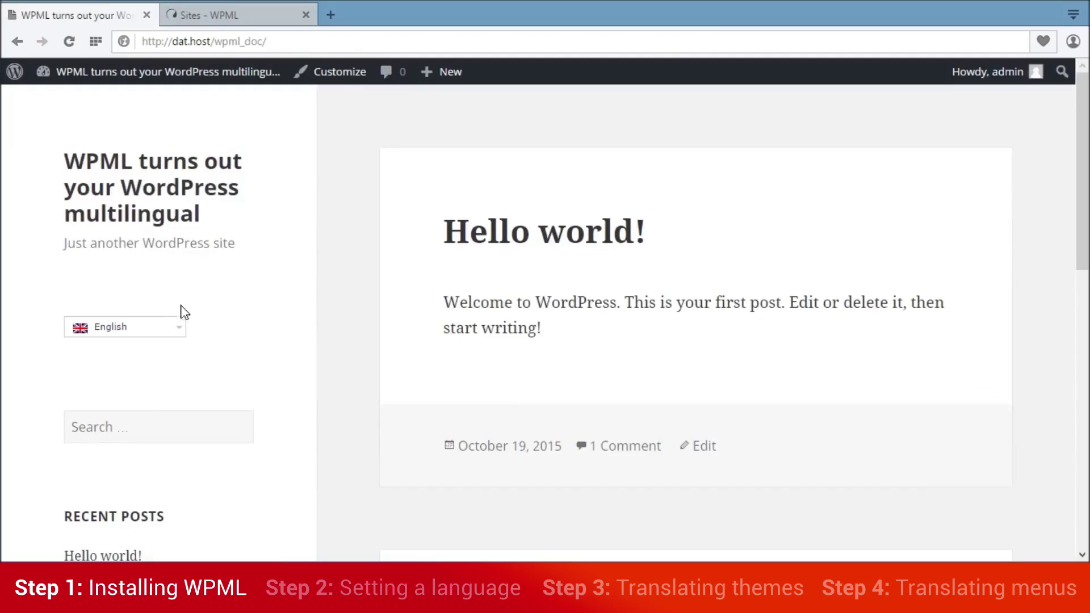
{"action": "mouse_move", "coordinate": [176, 324]}
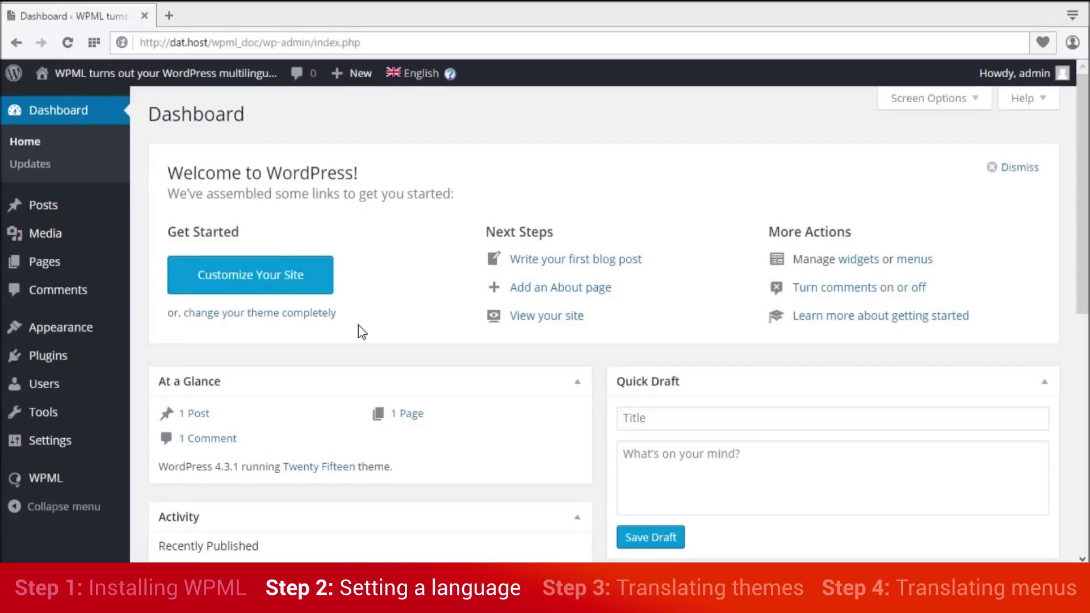
Open the WPML Edit Languages table and add a row for a new language.
{"action": "mouse_move", "coordinate": [63, 480]}
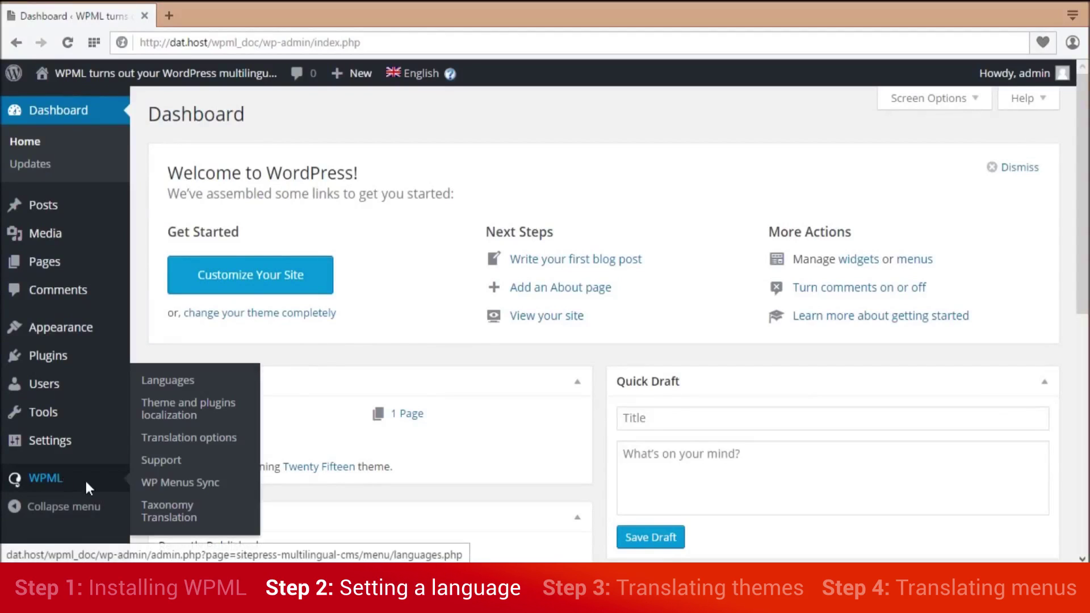
{"action": "left_click", "coordinate": [192, 380]}
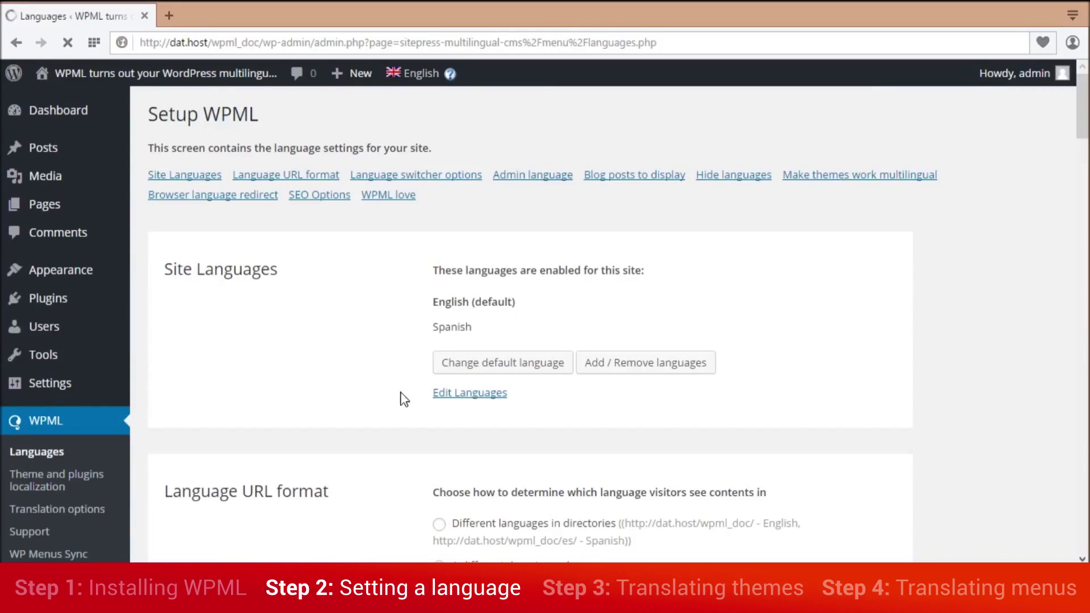
{"action": "left_click", "coordinate": [460, 393]}
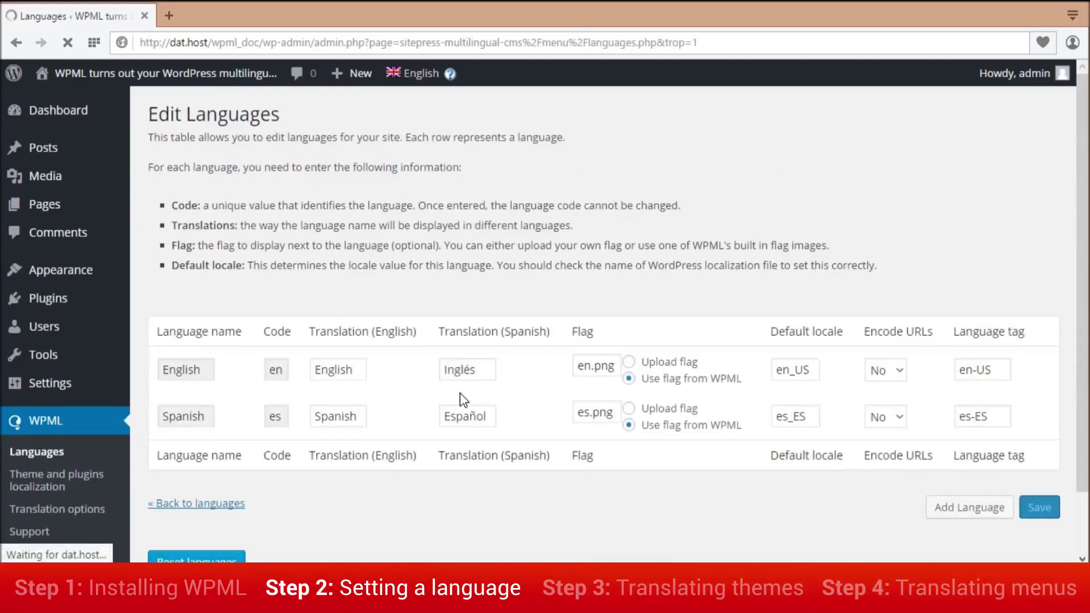
{"action": "scroll", "coordinate": [459, 393], "scroll_direction": "down", "scroll_amount": 2}
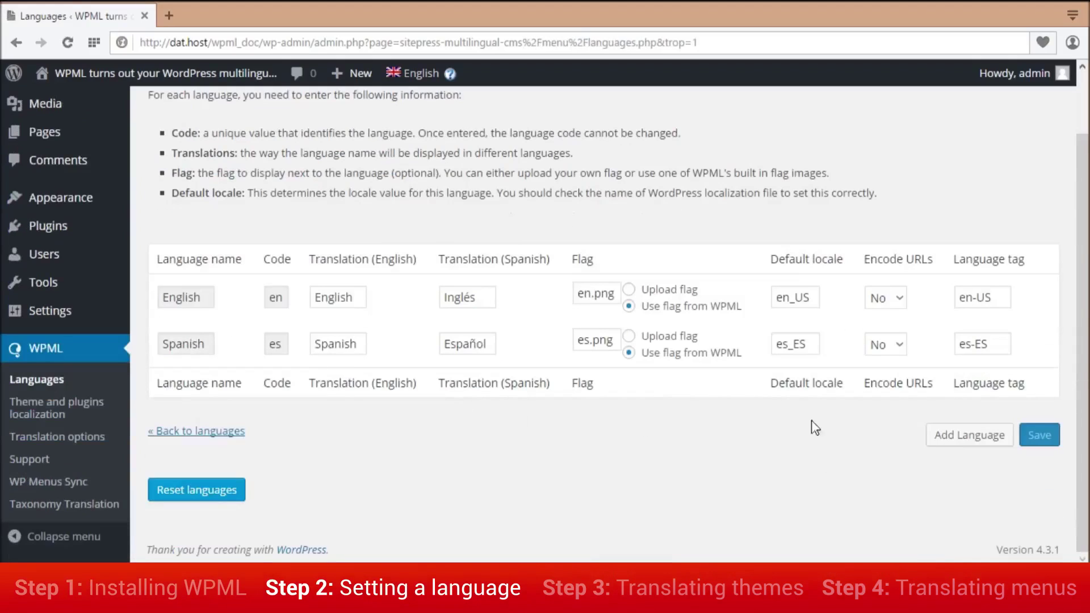
{"action": "left_click", "coordinate": [968, 440]}
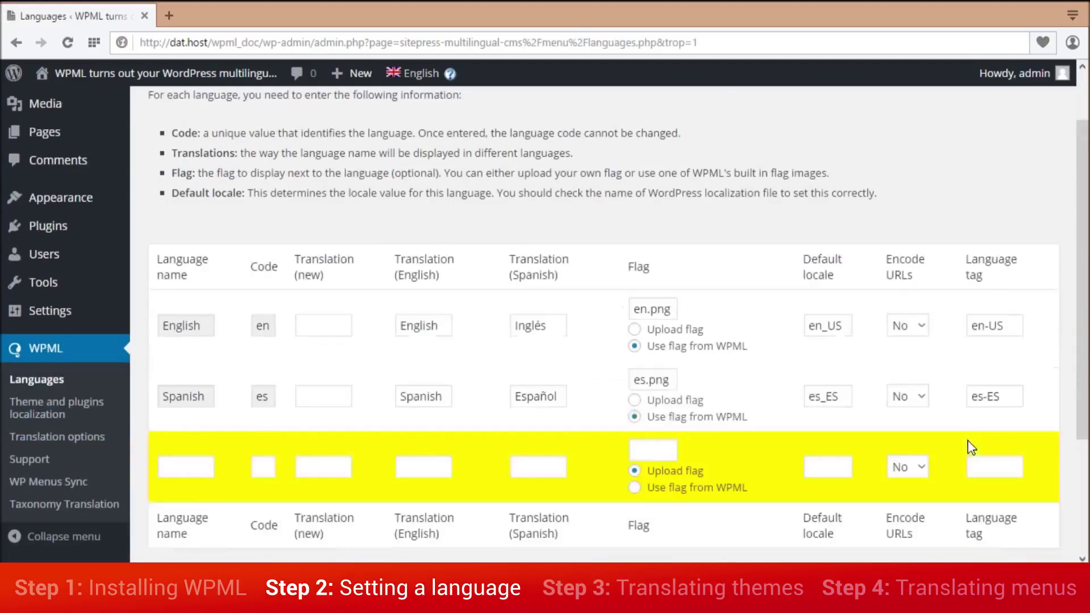
Name the new language New, set its code to new, and enter New for its new, English and Spanish translations.
{"action": "scroll", "coordinate": [967, 441], "scroll_direction": "down", "scroll_amount": 2}
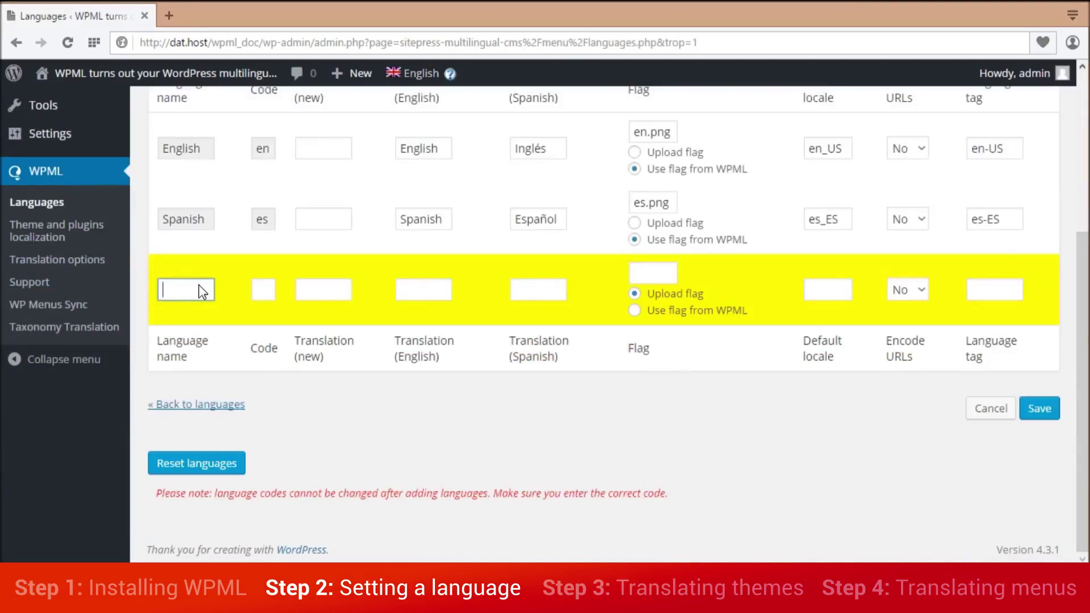
{"action": "type", "text": "New"}
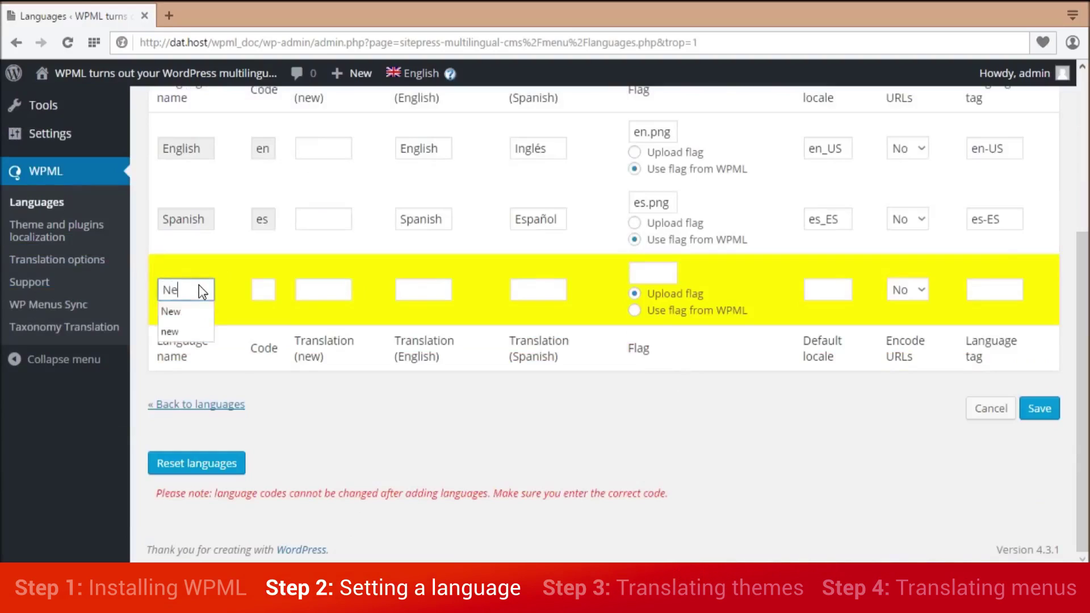
{"action": "left_click", "coordinate": [265, 289]}
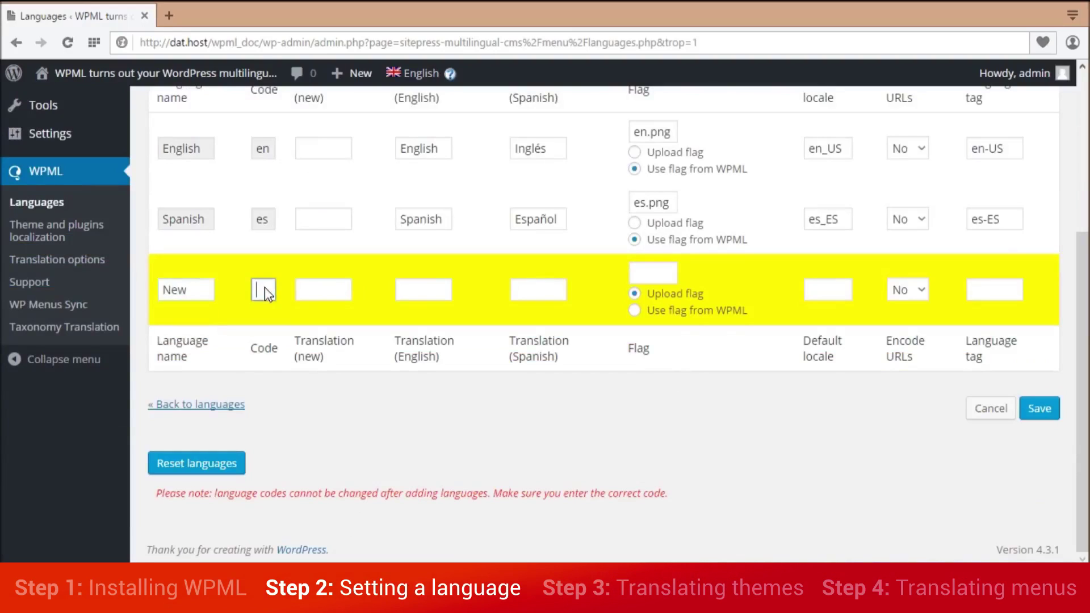
{"action": "type", "text": "new"}
{"action": "key", "text": "Tab"}
{"action": "type", "text": "New"}
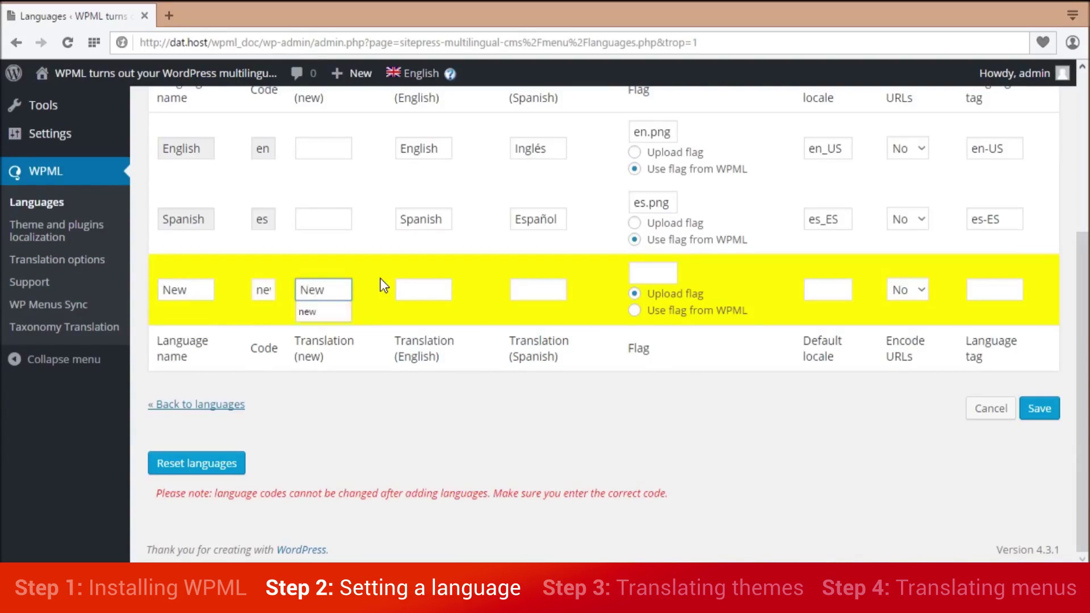
{"action": "key", "text": "Tab"}
{"action": "type", "text": "New"}
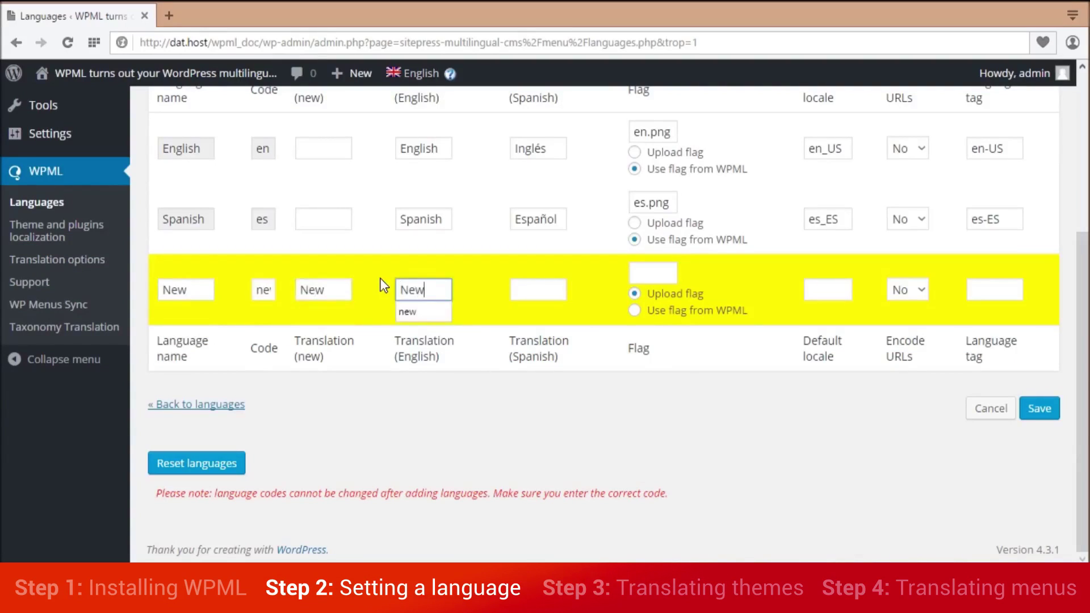
{"action": "key", "text": "Tab"}
{"action": "type", "text": "New"}
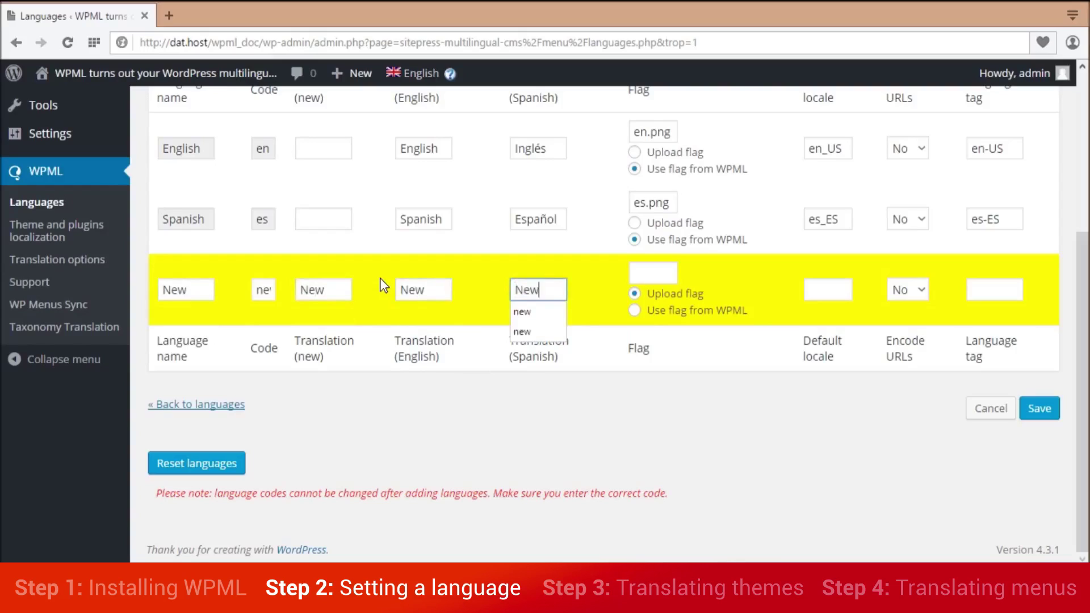
Choose the file new.png as the uploaded flag for the new language.
{"action": "left_click", "coordinate": [676, 292]}
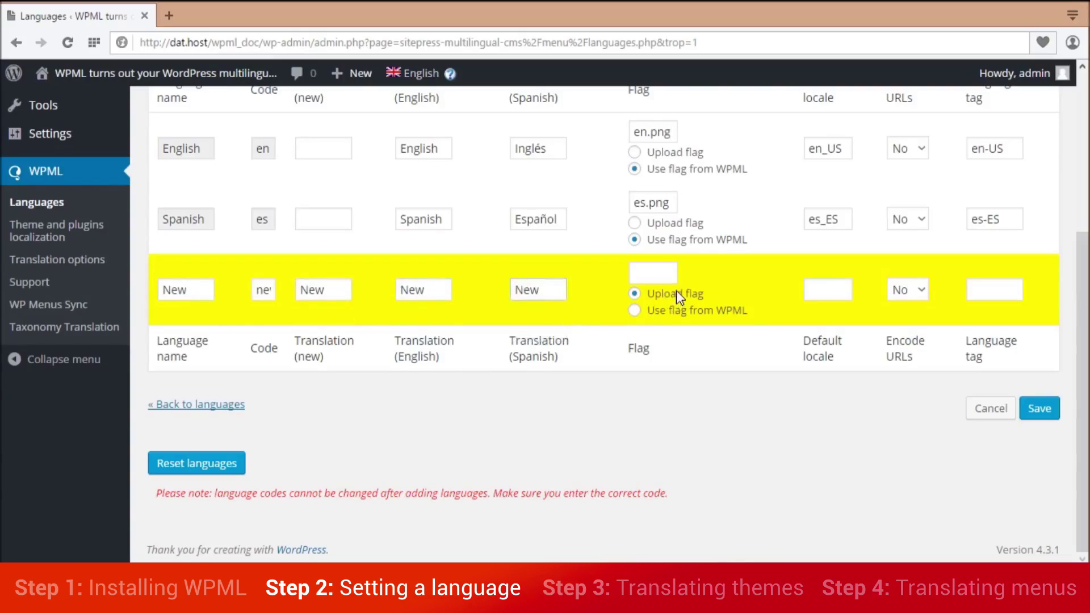
{"action": "left_click", "coordinate": [618, 273]}
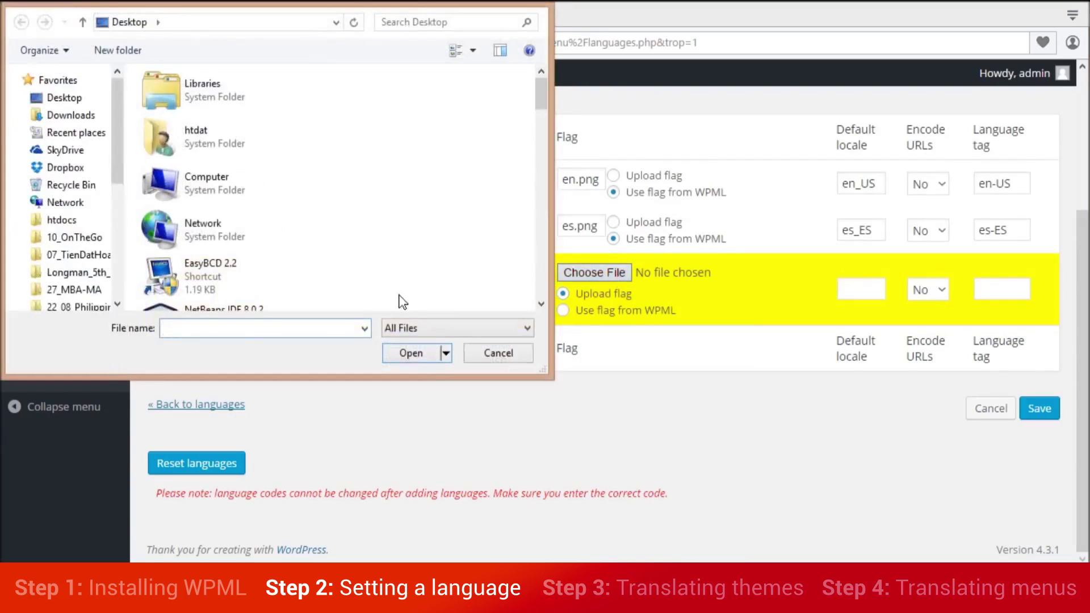
{"action": "type", "text": "new.png"}
{"action": "key", "text": "Return"}
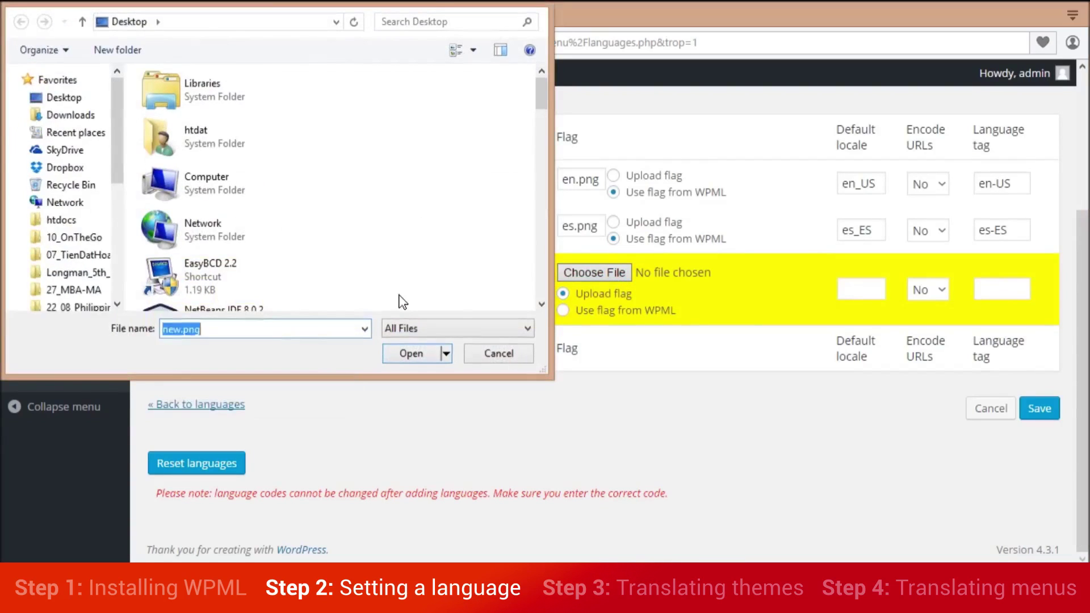
Set the new language's default locale and language tag to new, and save the languages table.
{"action": "left_click", "coordinate": [868, 292]}
{"action": "type", "text": "new"}
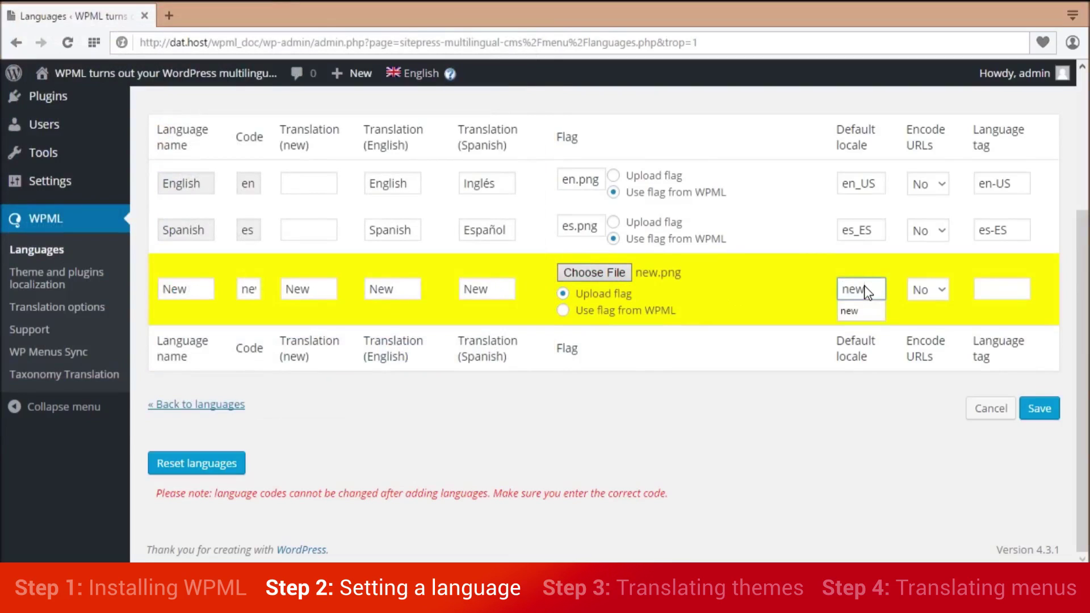
{"action": "key", "text": "Tab"}
{"action": "key", "text": "Tab"}
{"action": "type", "text": "new"}
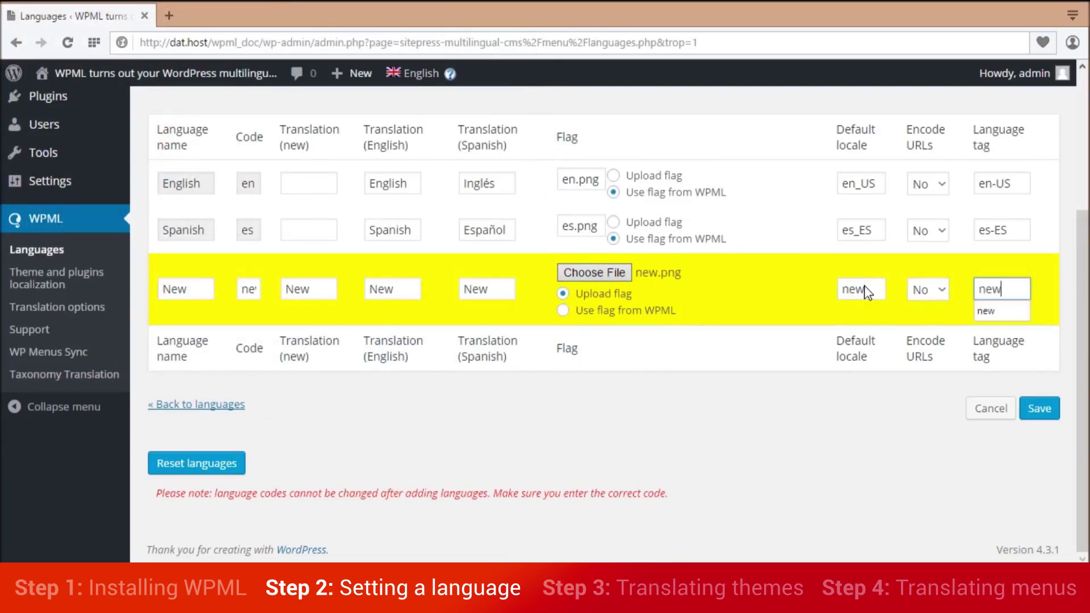
{"action": "left_click", "coordinate": [936, 323]}
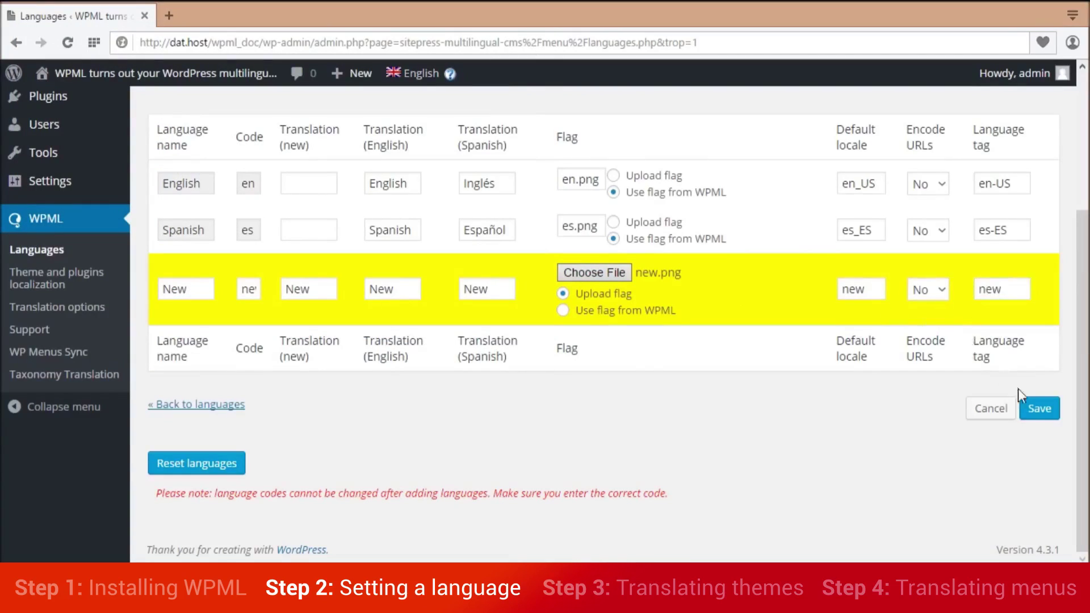
{"action": "left_click", "coordinate": [1039, 409]}
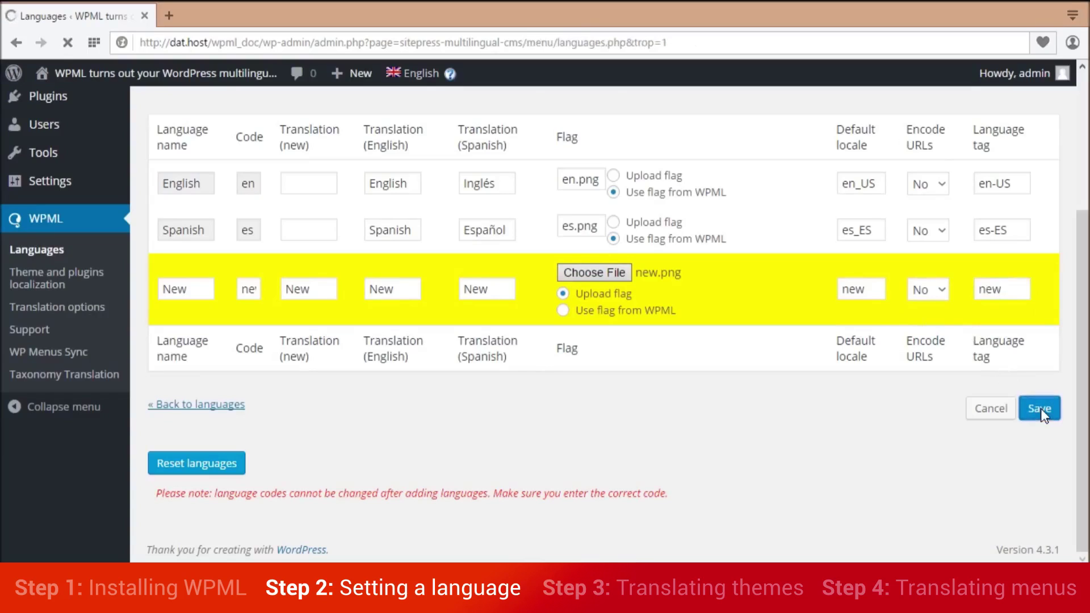
Reload the languages page and view the languages offered in the admin language switcher.
{"action": "scroll", "coordinate": [731, 361], "scroll_direction": "down", "scroll_amount": 5}
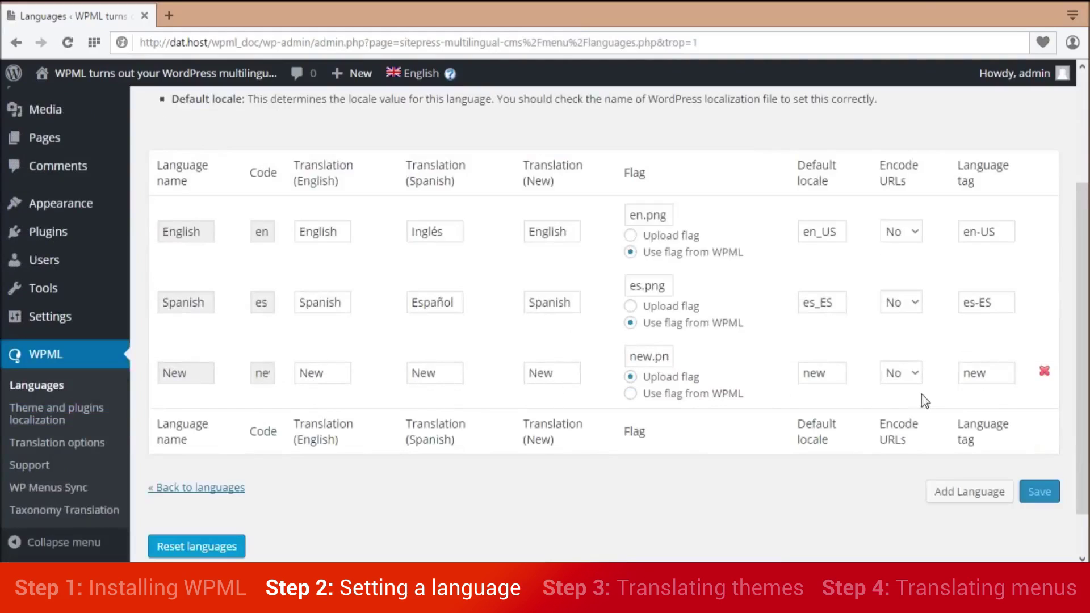
{"action": "left_click", "coordinate": [69, 42]}
{"action": "mouse_move", "coordinate": [414, 72]}
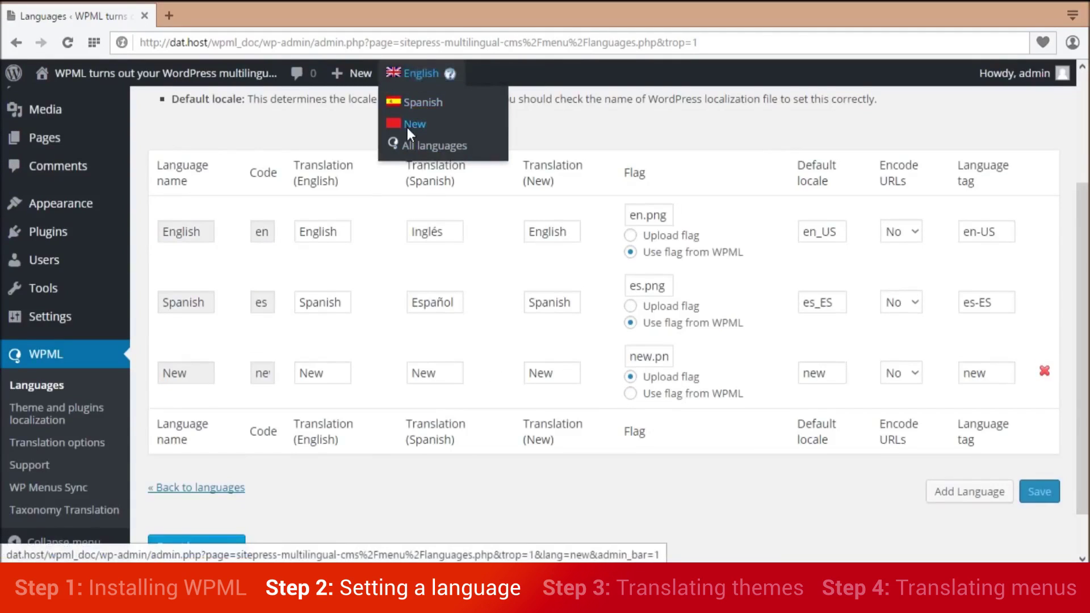
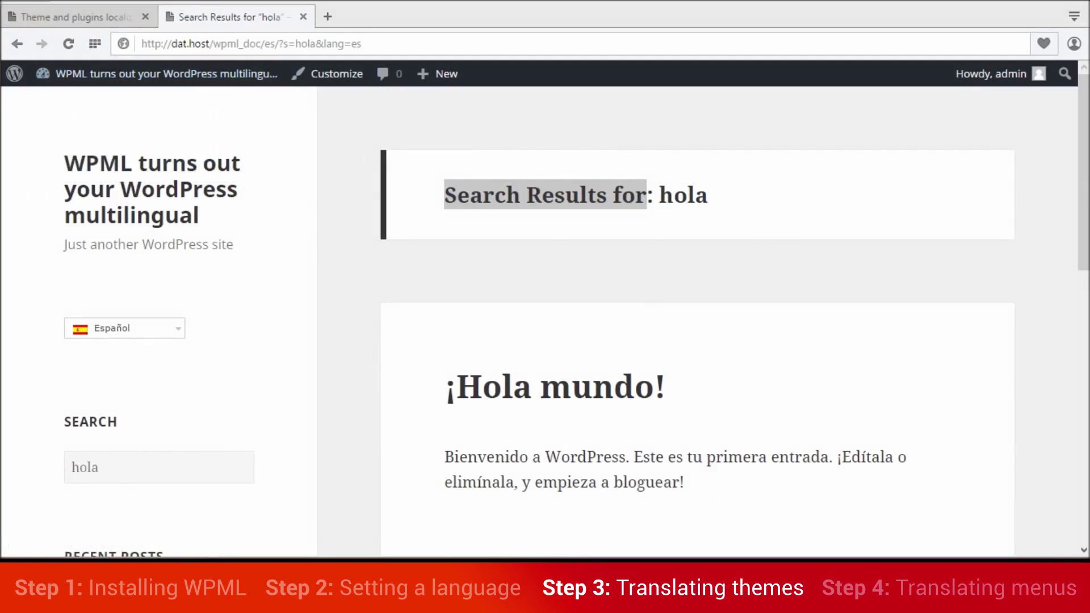
Switch to WinSCP and open the remote folder wp-content/languages/themes, with a wider name column in the local file list.
{"action": "left_click", "coordinate": [279, 596]}
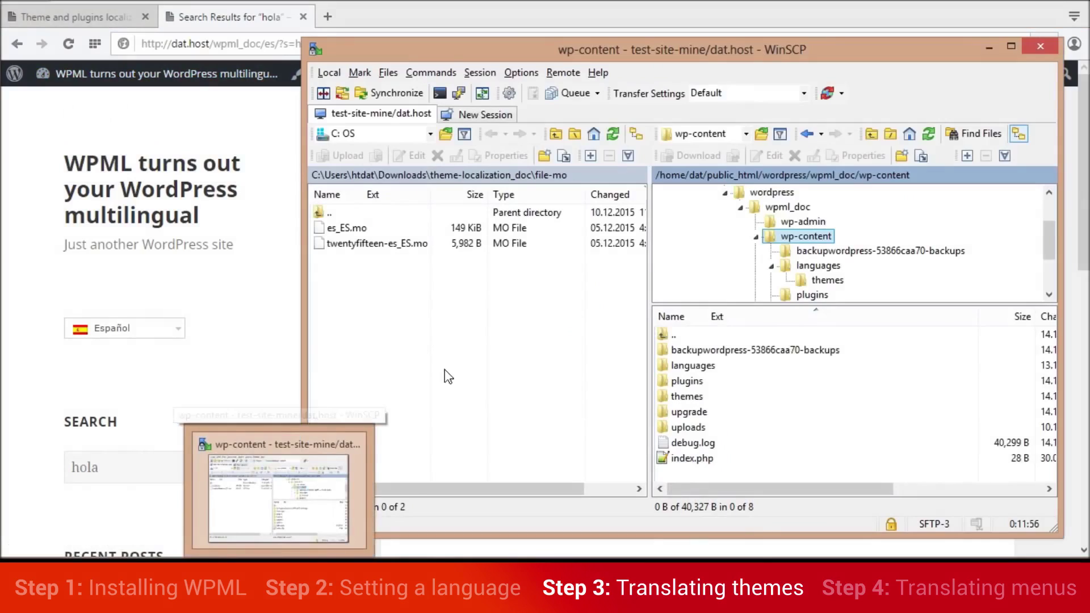
{"action": "left_click", "coordinate": [398, 248]}
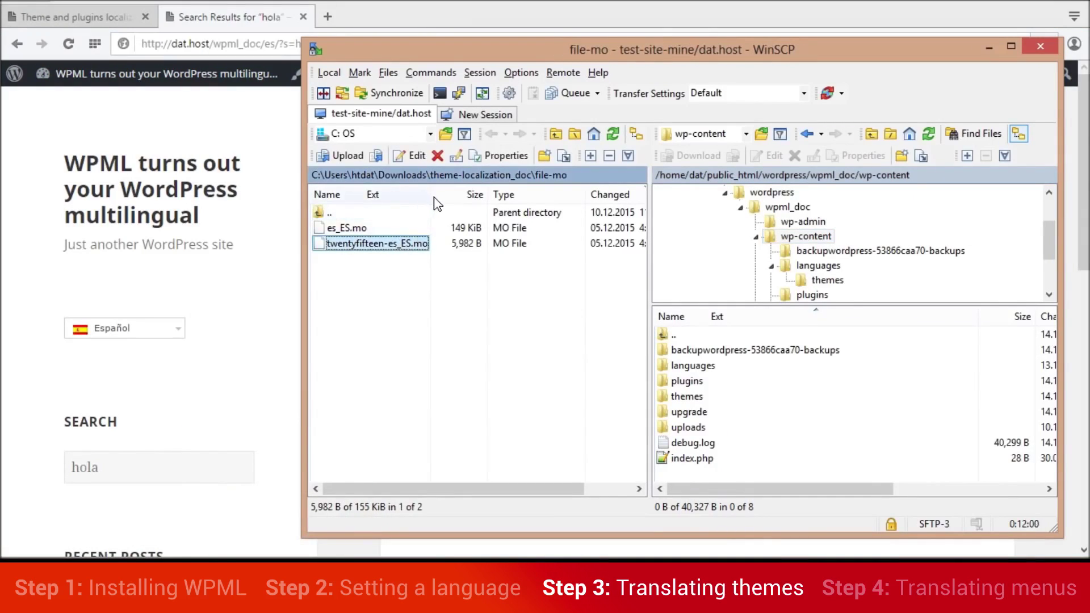
{"action": "left_click_drag", "start_coordinate": [433, 199], "coordinate": [442, 203]}
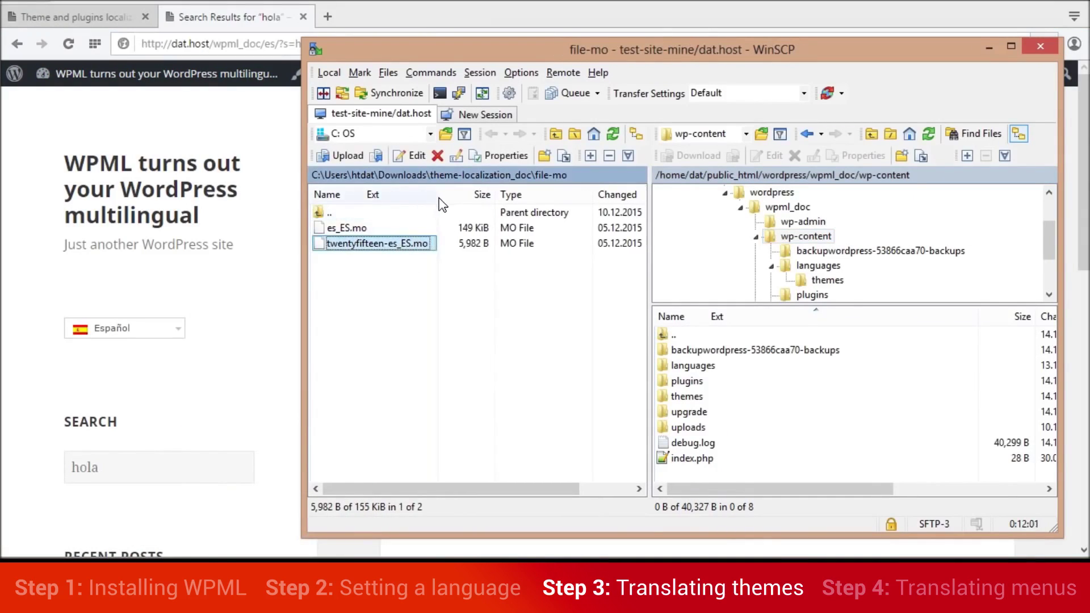
{"action": "double_click", "coordinate": [705, 367]}
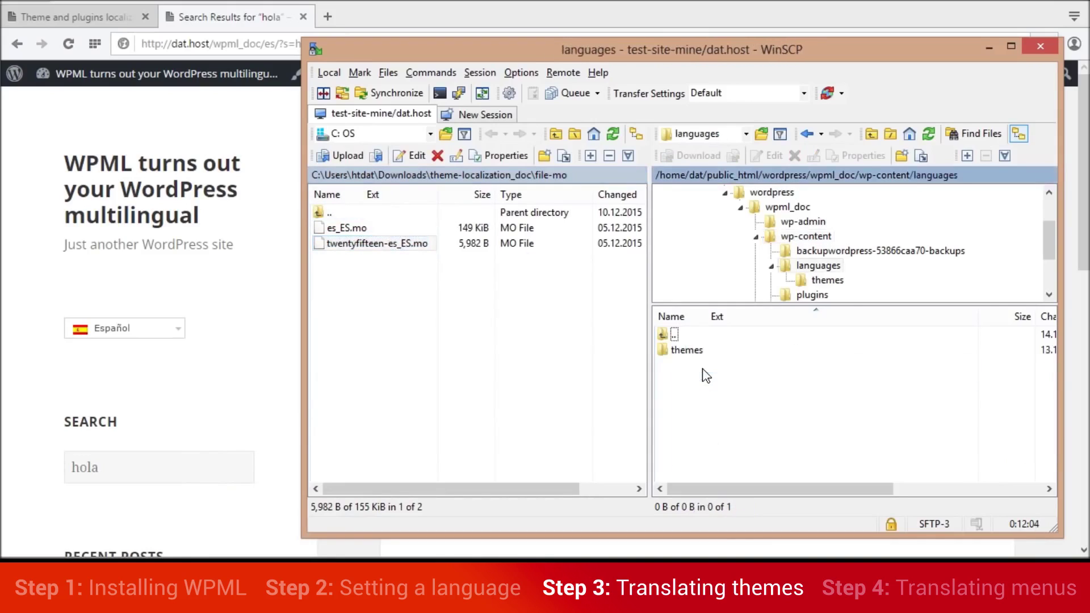
{"action": "double_click", "coordinate": [706, 354]}
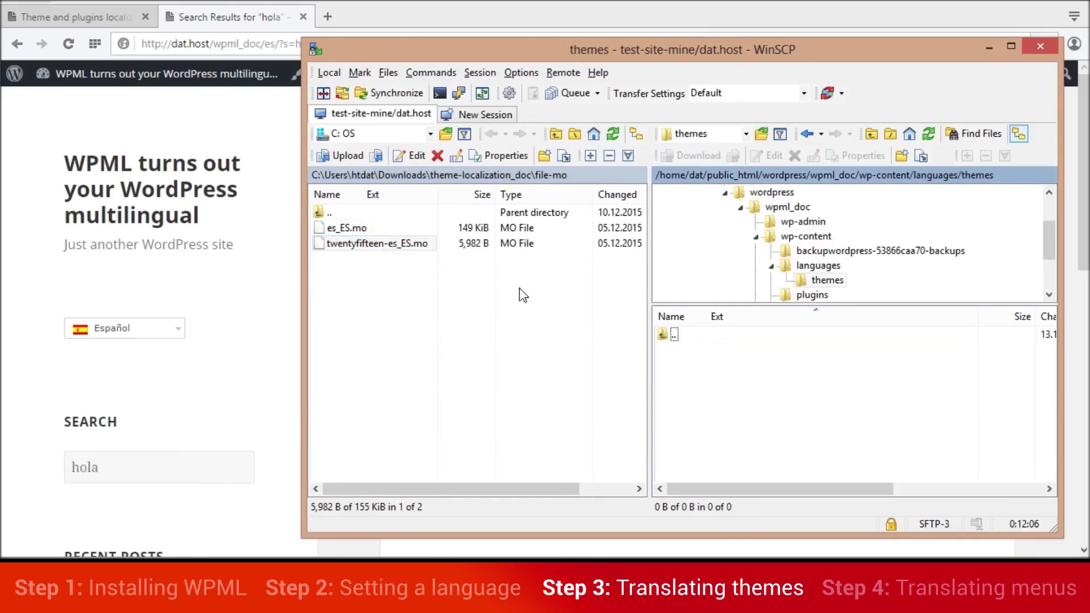
Upload the local file twentyfifteen-es_ES.mo to the remote themes folder as a background transfer.
{"action": "left_click", "coordinate": [377, 245]}
{"action": "left_click", "coordinate": [377, 245]}
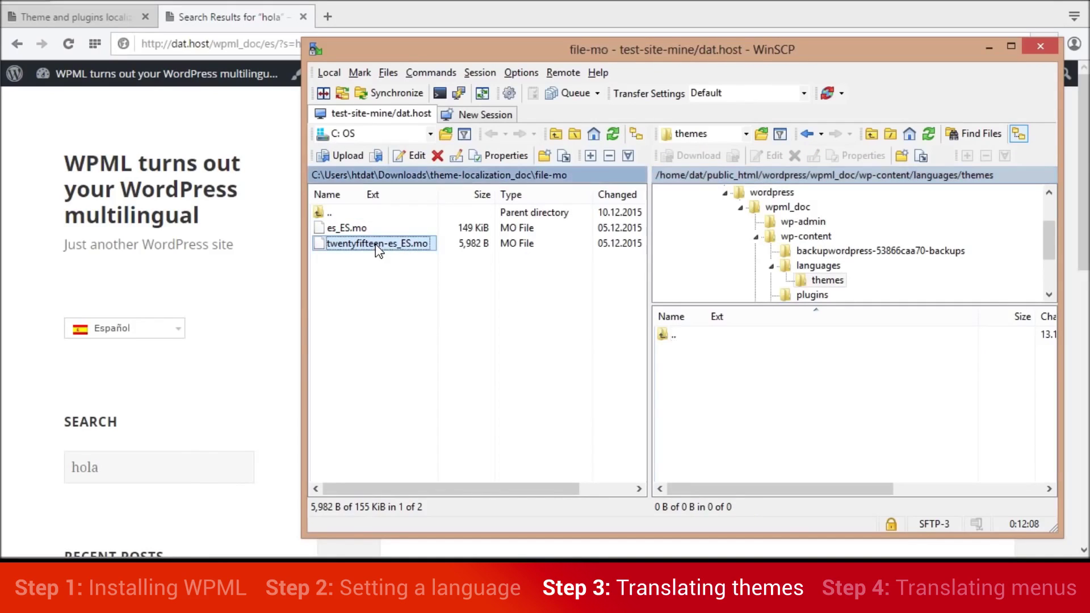
{"action": "right_click", "coordinate": [376, 245]}
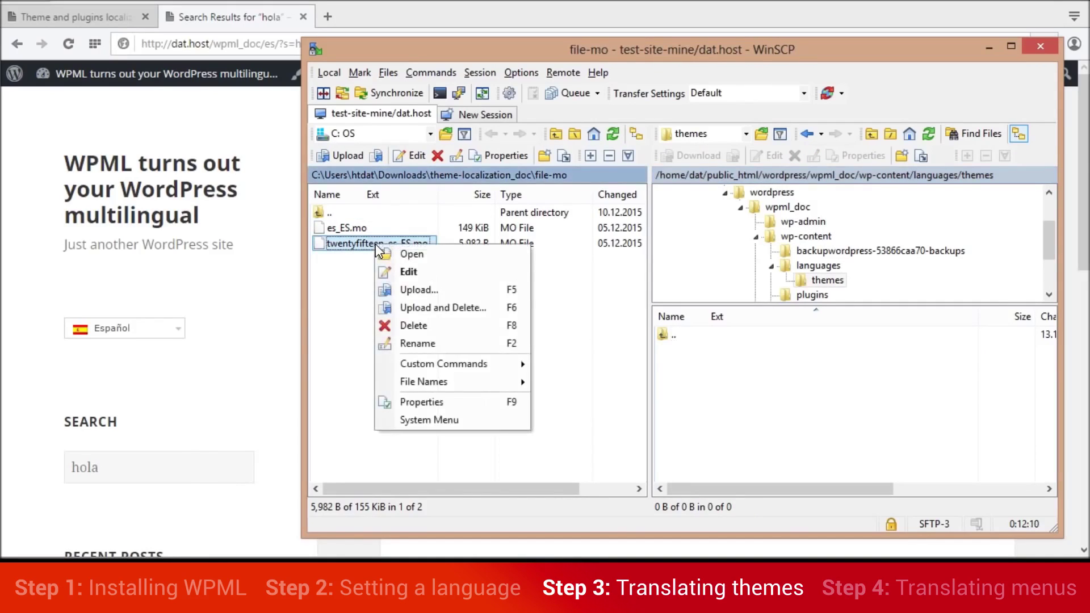
{"action": "left_click", "coordinate": [411, 286]}
{"action": "left_click", "coordinate": [505, 317]}
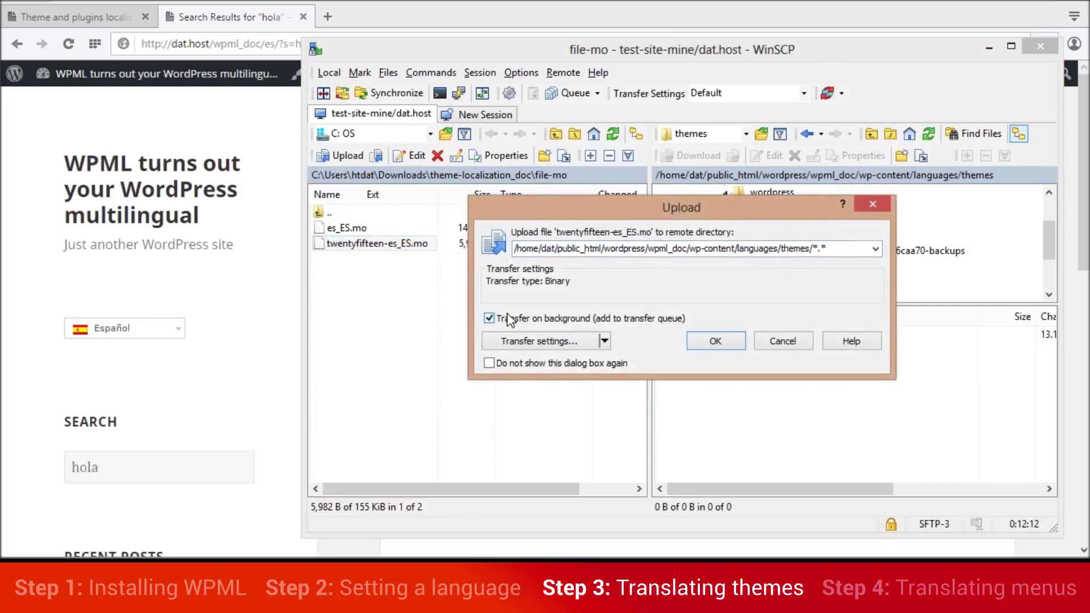
{"action": "left_click", "coordinate": [715, 341]}
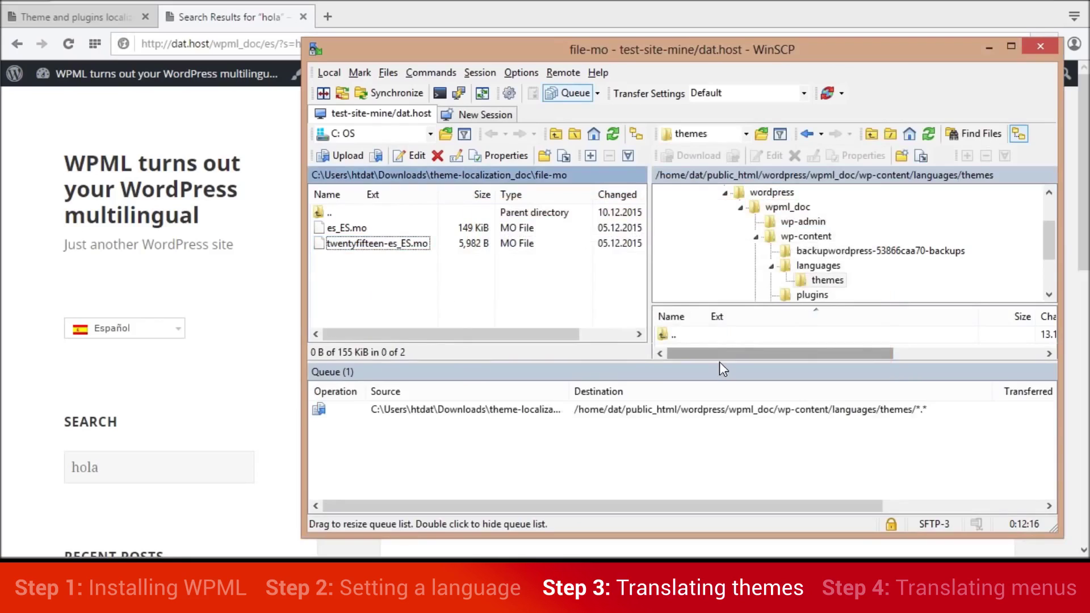
{"action": "left_click_drag", "start_coordinate": [719, 362], "coordinate": [722, 436]}
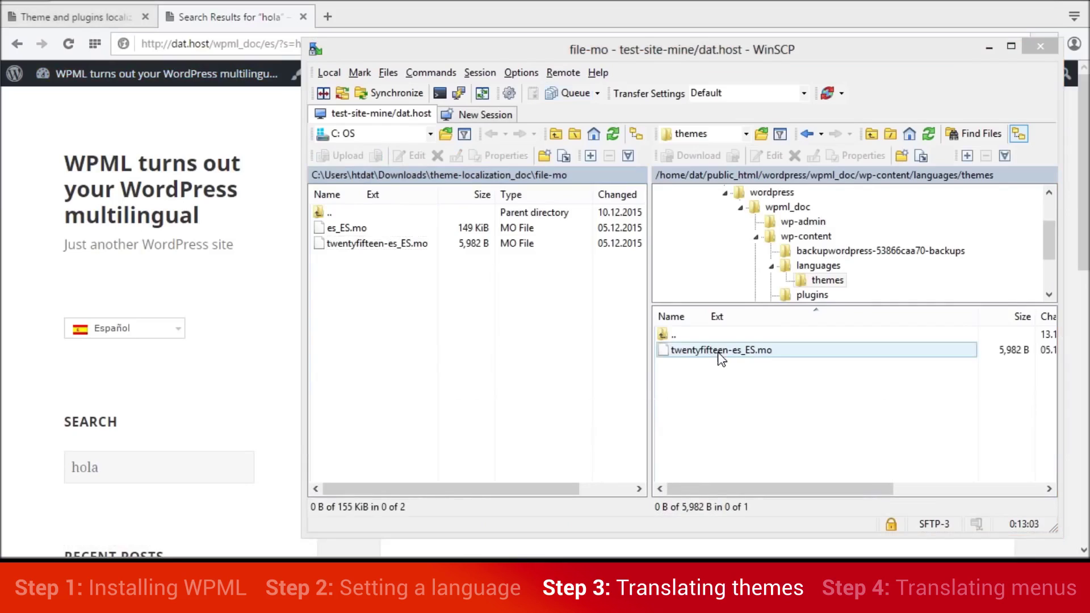
{"action": "left_click", "coordinate": [722, 351]}
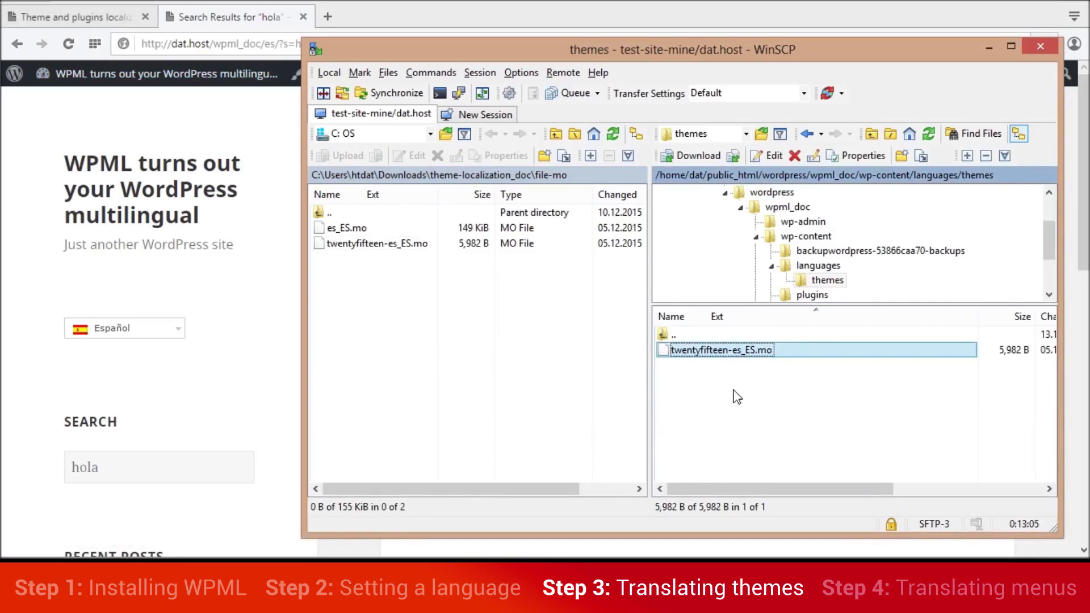
Return to the browser, reload the Spanish search results page for hola and examine the results heading.
{"action": "left_click", "coordinate": [289, 305]}
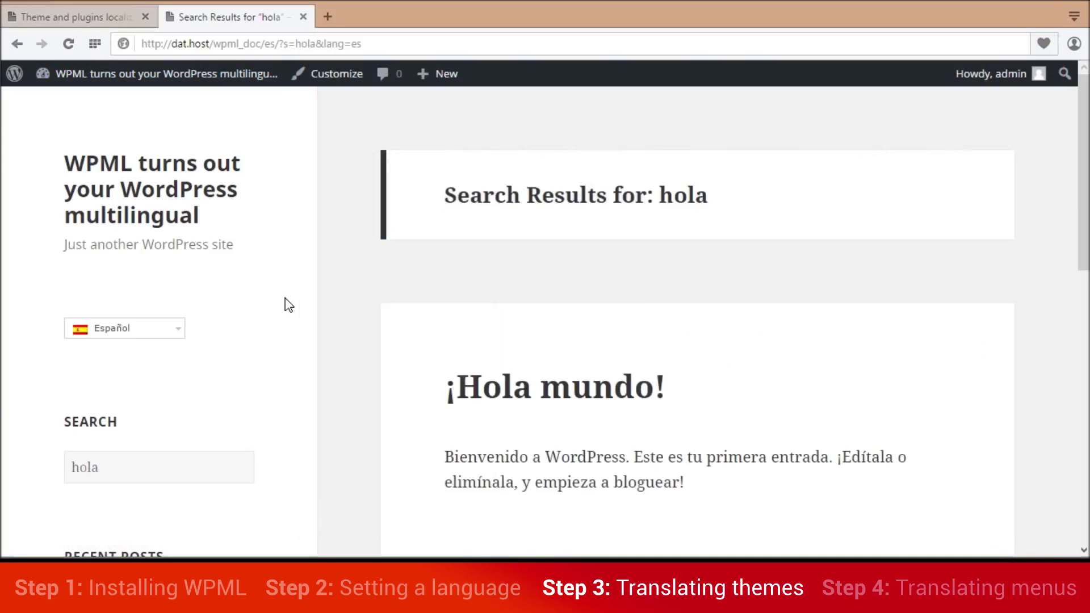
{"action": "left_click", "coordinate": [68, 46]}
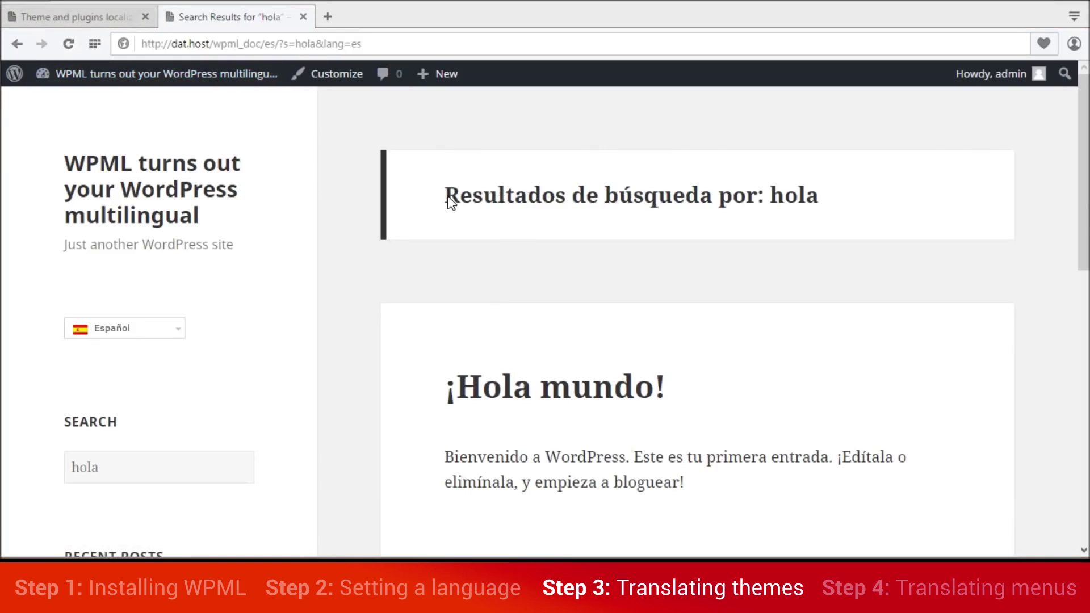
{"action": "left_click_drag", "start_coordinate": [446, 203], "coordinate": [762, 208]}
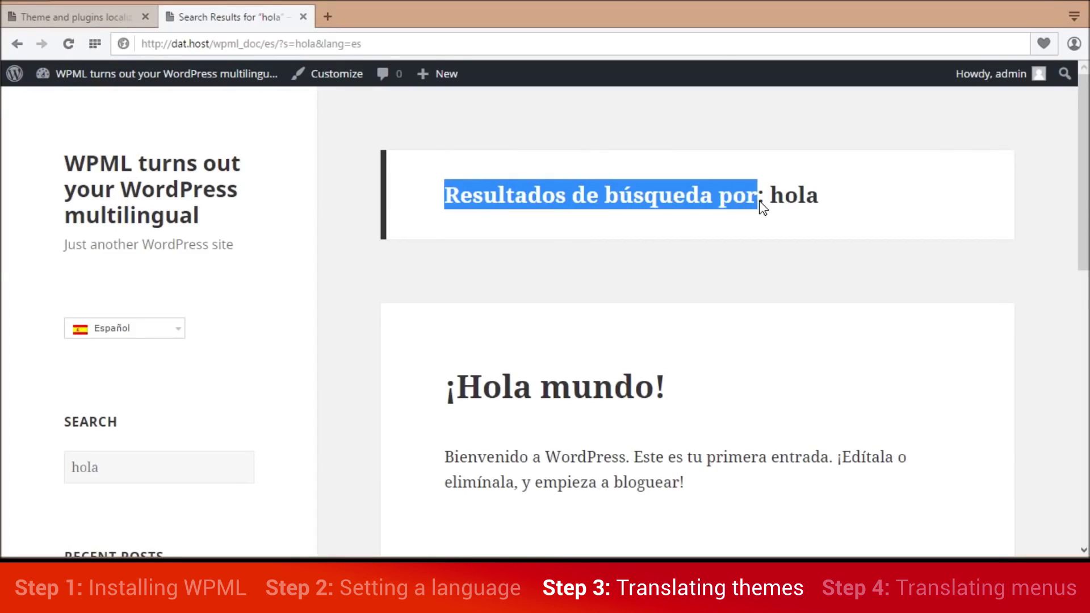
{"action": "left_click", "coordinate": [759, 221]}
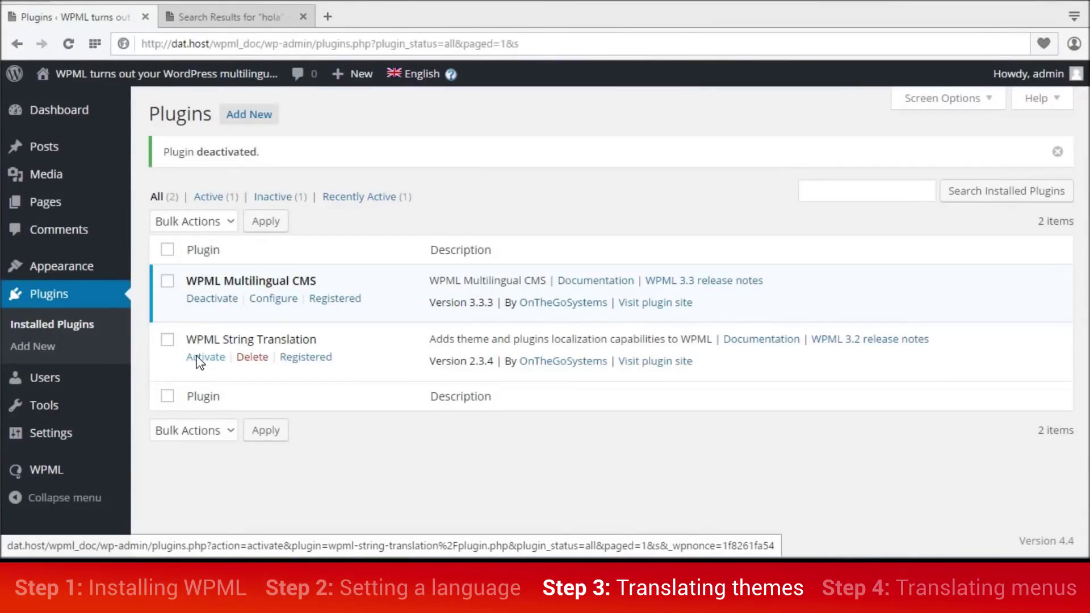
Activate the WPML String Translation plugin and save the option to translate the theme and plugins using WPML's String Translation.
{"action": "left_click", "coordinate": [200, 357]}
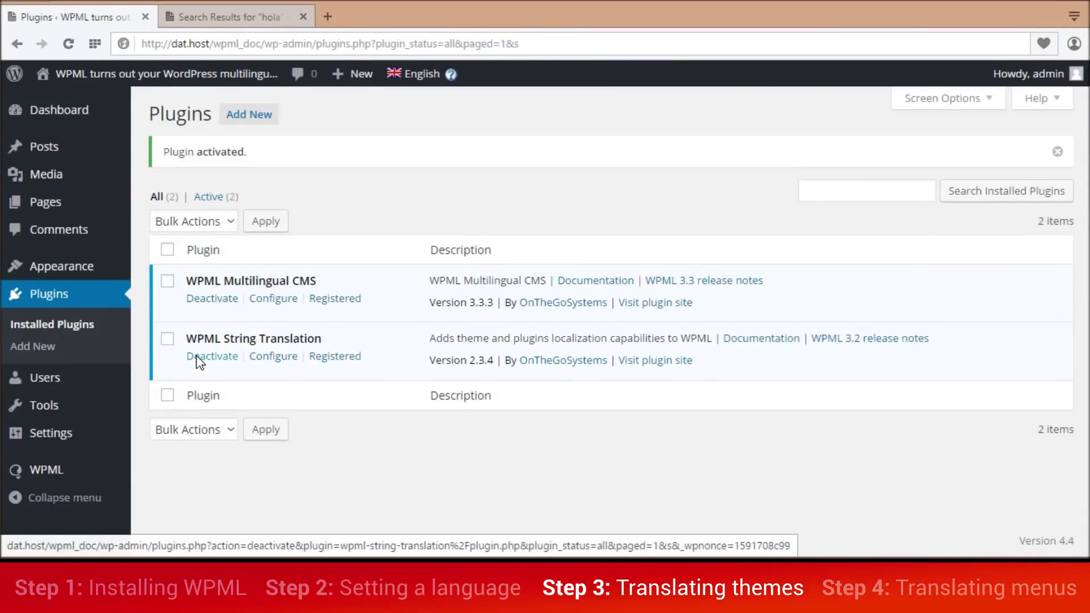
{"action": "mouse_move", "coordinate": [87, 470]}
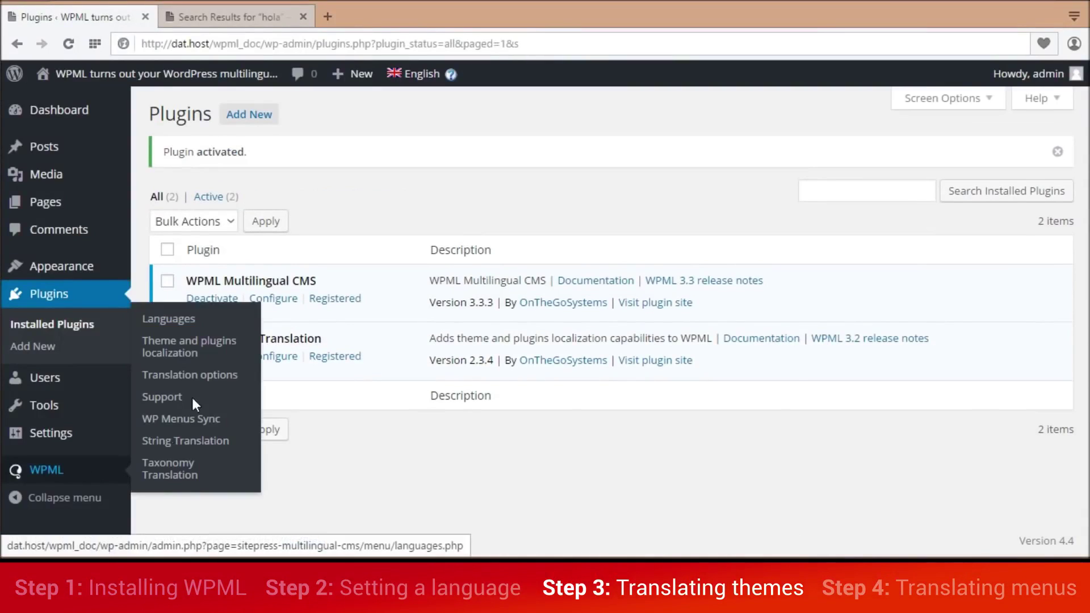
{"action": "left_click", "coordinate": [201, 345]}
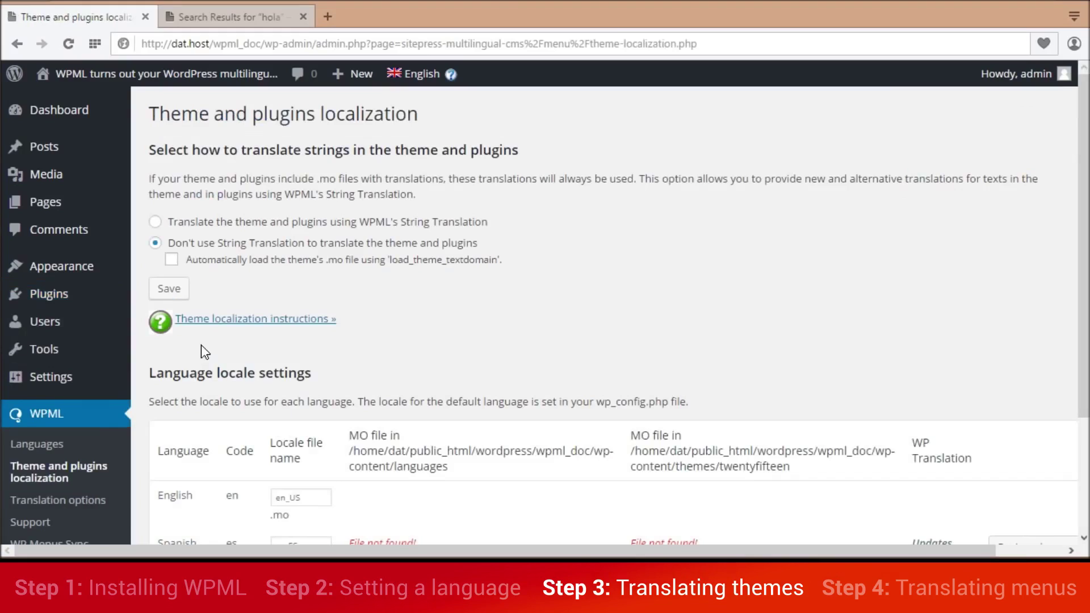
{"action": "left_click", "coordinate": [217, 221]}
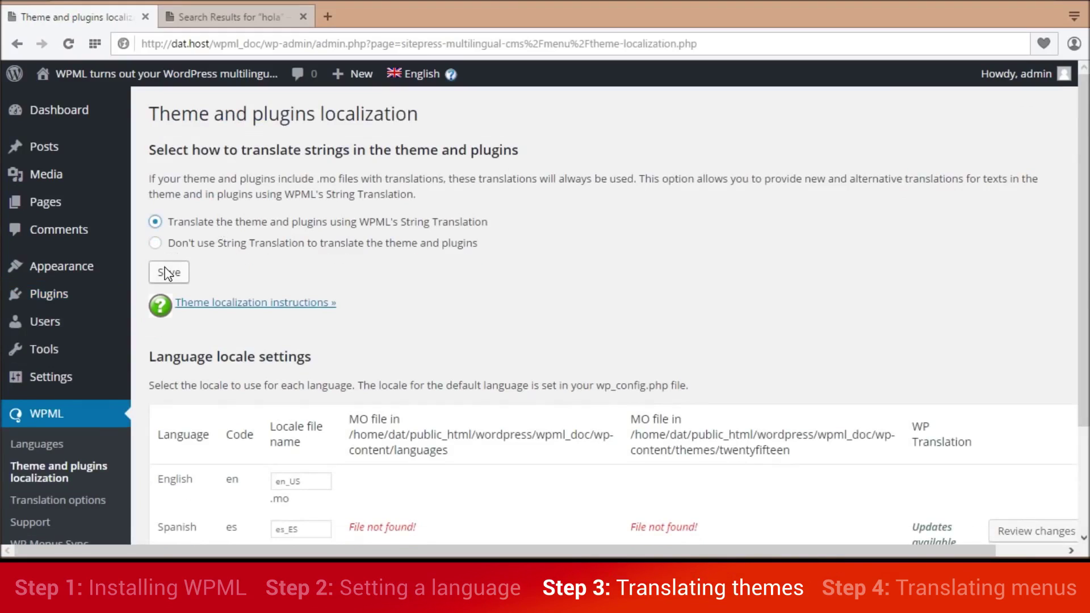
{"action": "left_click", "coordinate": [168, 273]}
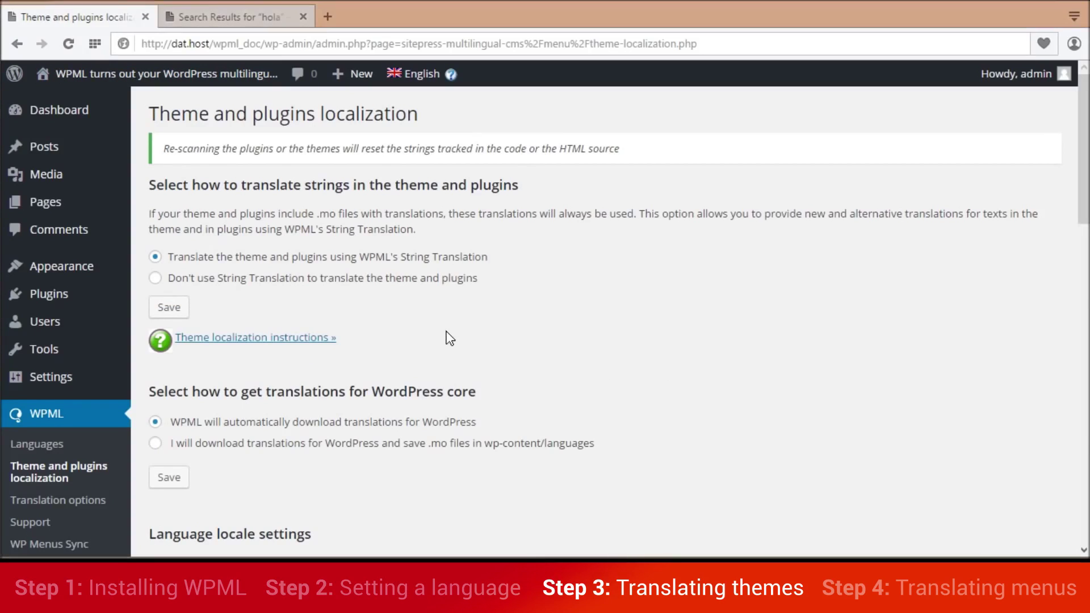
Scan the twentyfifteen theme for strings, loading translations found in .mo files, and review the processed files.
{"action": "scroll", "coordinate": [448, 336], "scroll_direction": "down", "scroll_amount": 5}
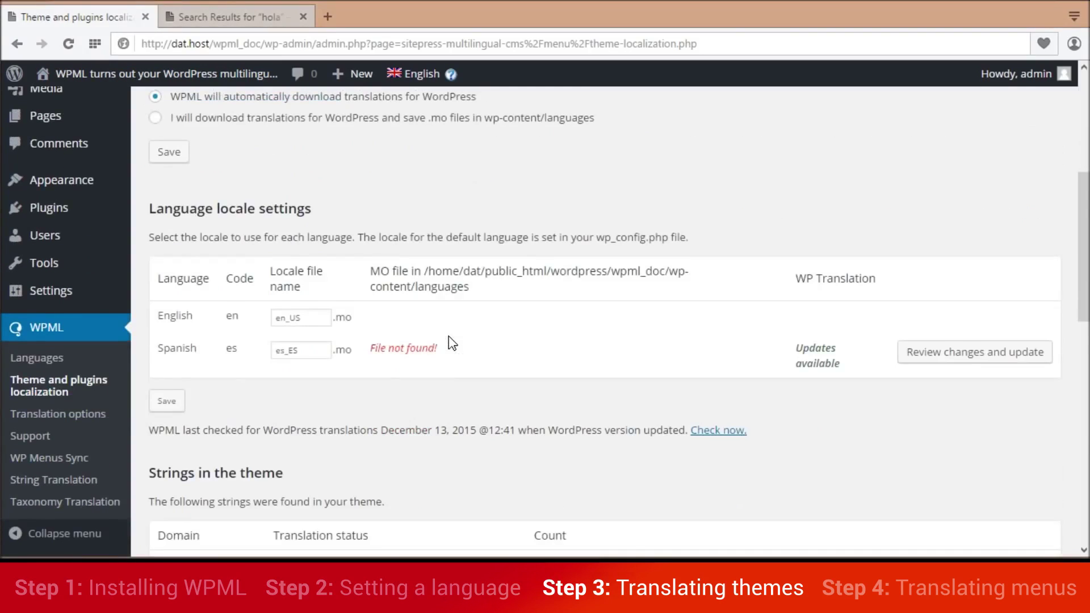
{"action": "scroll", "coordinate": [449, 338], "scroll_direction": "down", "scroll_amount": 1}
{"action": "triple_click", "coordinate": [243, 392]}
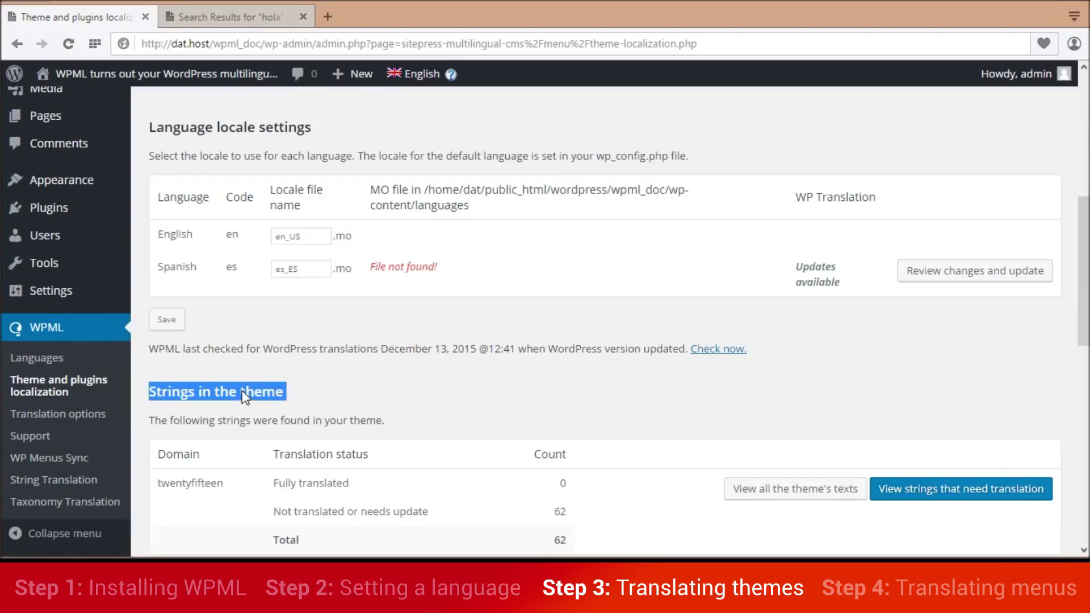
{"action": "left_click", "coordinate": [399, 379]}
{"action": "scroll", "coordinate": [399, 385], "scroll_direction": "down", "scroll_amount": 3}
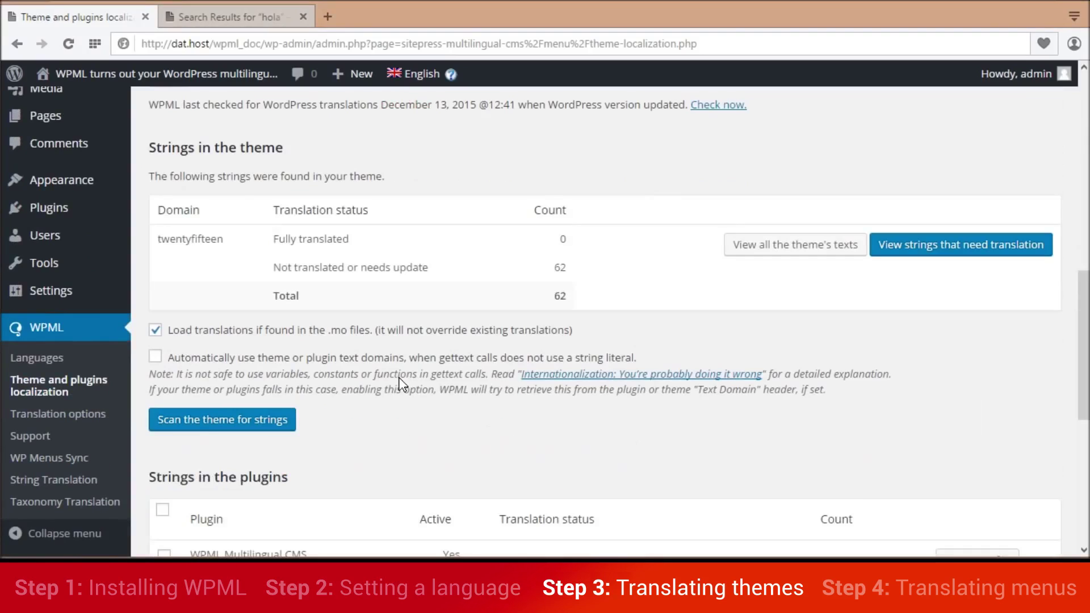
{"action": "left_click", "coordinate": [251, 421]}
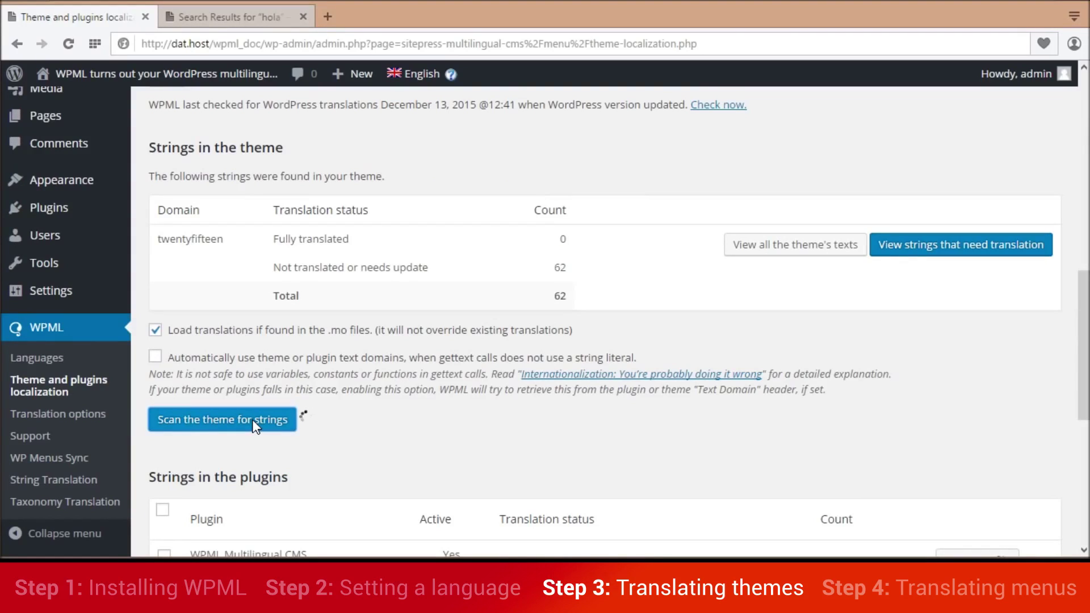
{"action": "scroll", "coordinate": [404, 338], "scroll_direction": "down", "scroll_amount": 1}
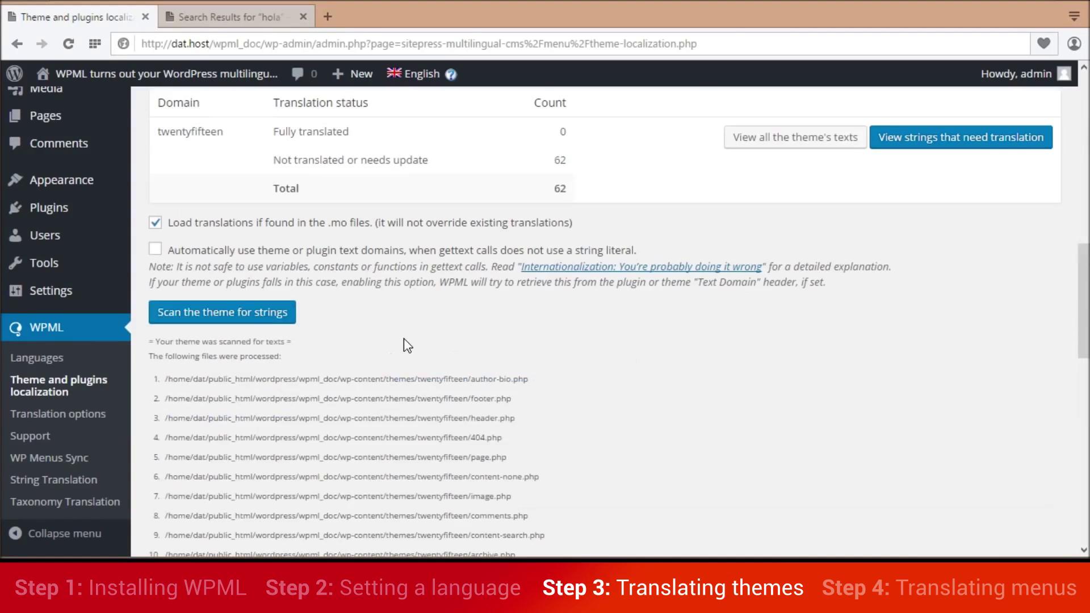
{"action": "scroll", "coordinate": [404, 339], "scroll_direction": "down", "scroll_amount": 3}
{"action": "scroll", "coordinate": [403, 338], "scroll_direction": "down", "scroll_amount": 3}
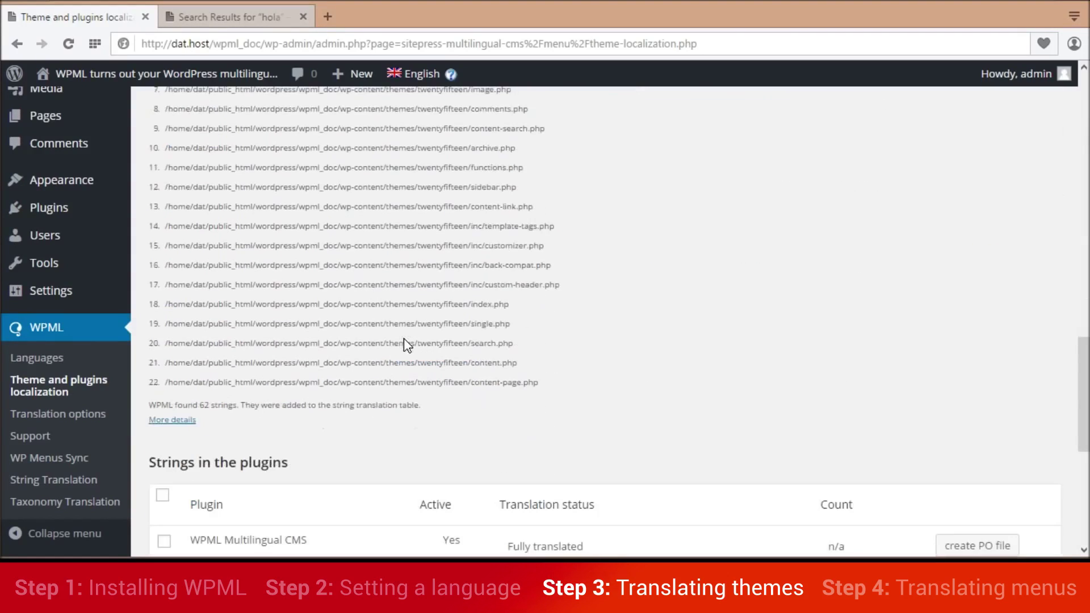
In String Translation, set the Spanish translation of "Search Results for: %s" to "Spanish - Search Results for: %s" and save it as complete.
{"action": "left_click", "coordinate": [84, 478]}
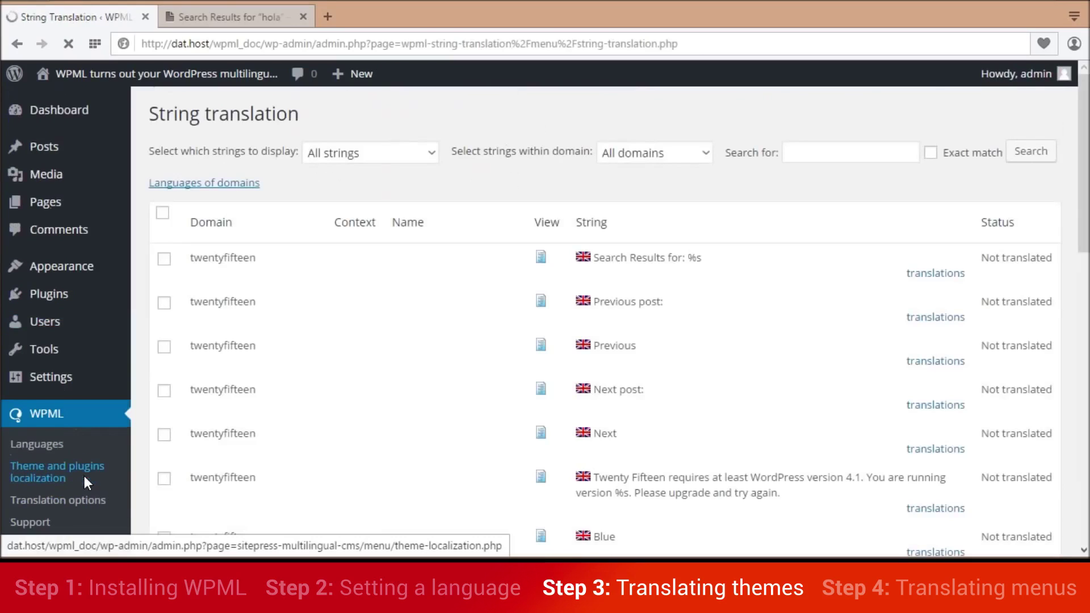
{"action": "left_click", "coordinate": [945, 275]}
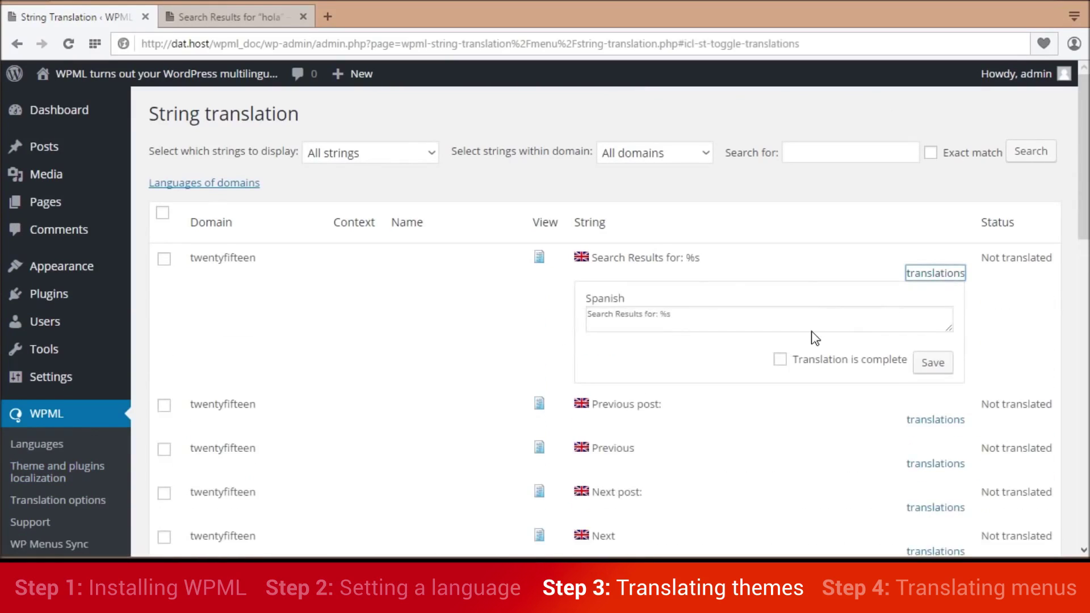
{"action": "left_click", "coordinate": [591, 323]}
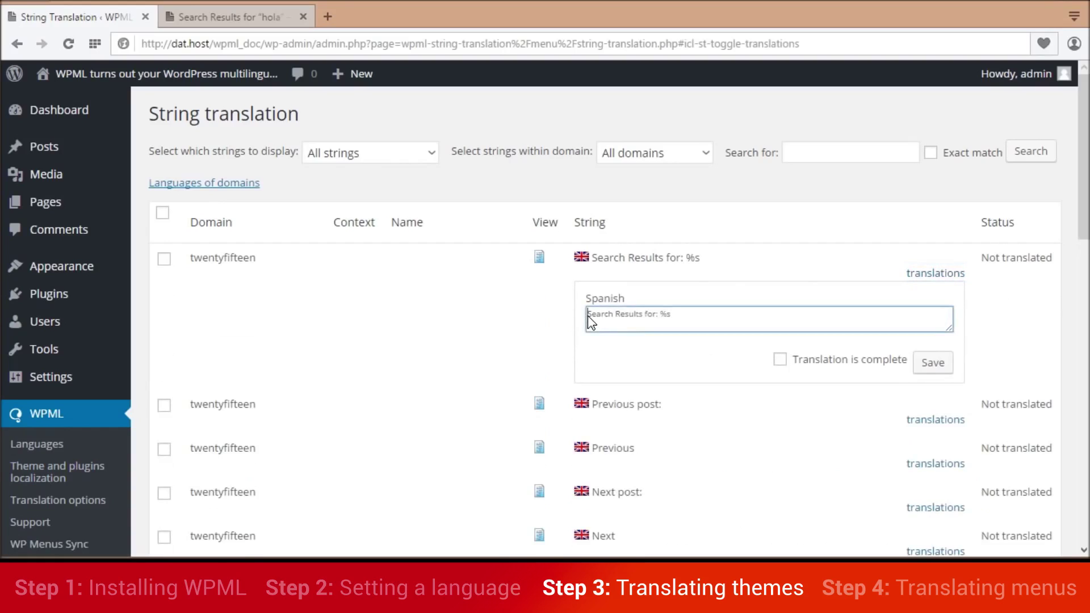
{"action": "type", "text": "Spanish -"}
{"action": "left_click", "coordinate": [853, 364]}
{"action": "left_click", "coordinate": [927, 364]}
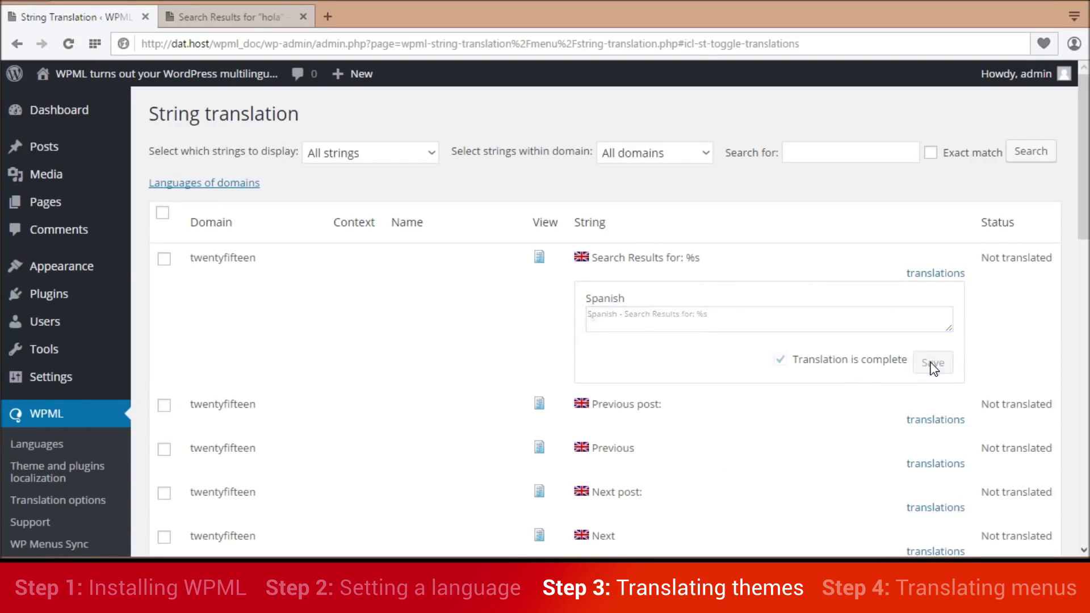
Reload the Spanish search results page for hola and examine the translated results heading.
{"action": "left_click", "coordinate": [233, 18]}
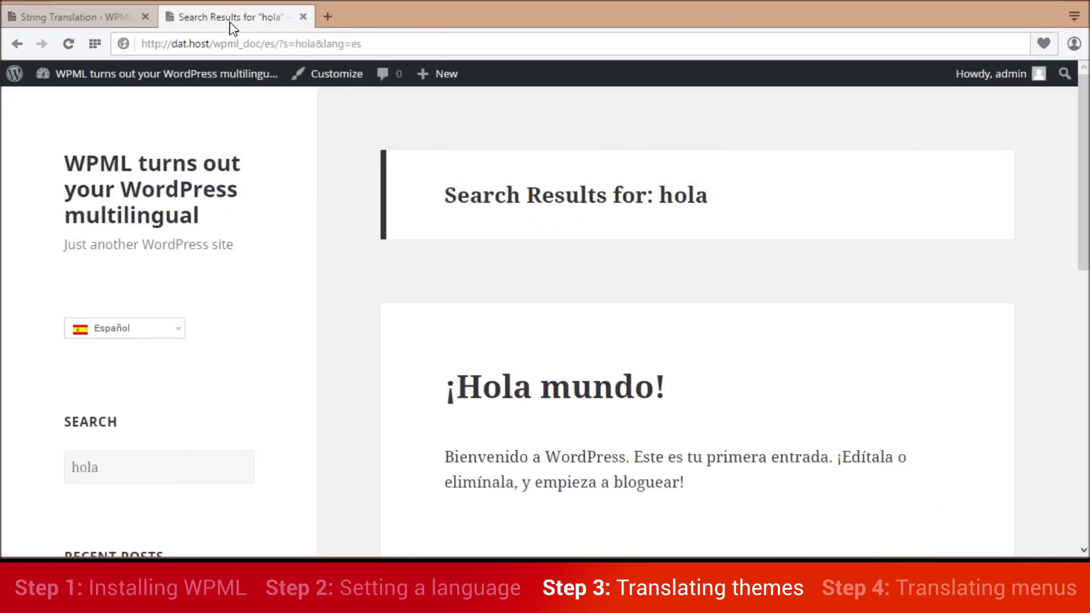
{"action": "left_click_drag", "start_coordinate": [444, 194], "coordinate": [646, 200]}
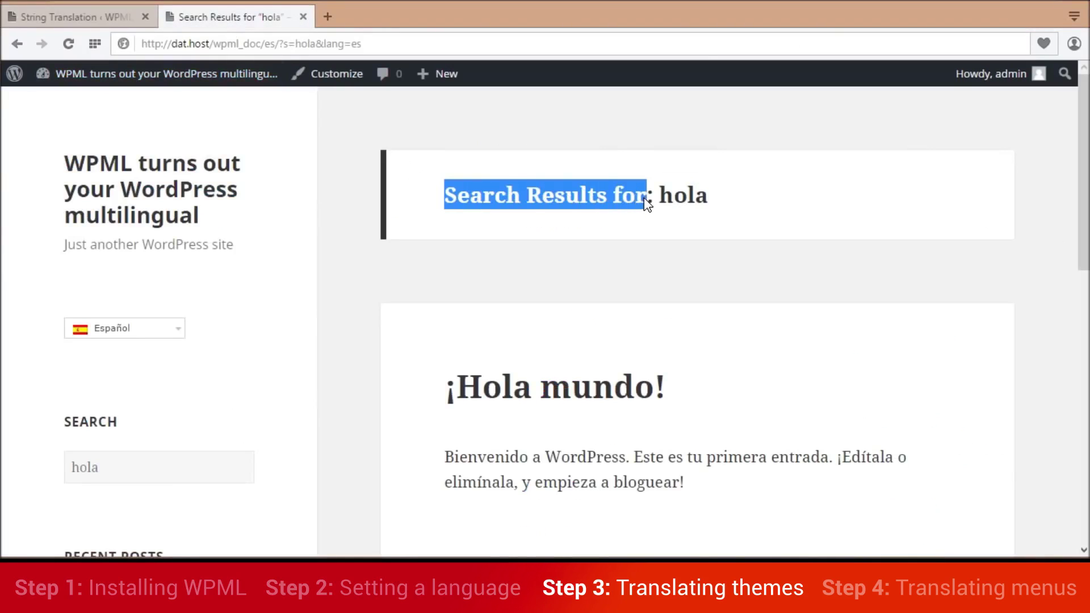
{"action": "left_click", "coordinate": [70, 45]}
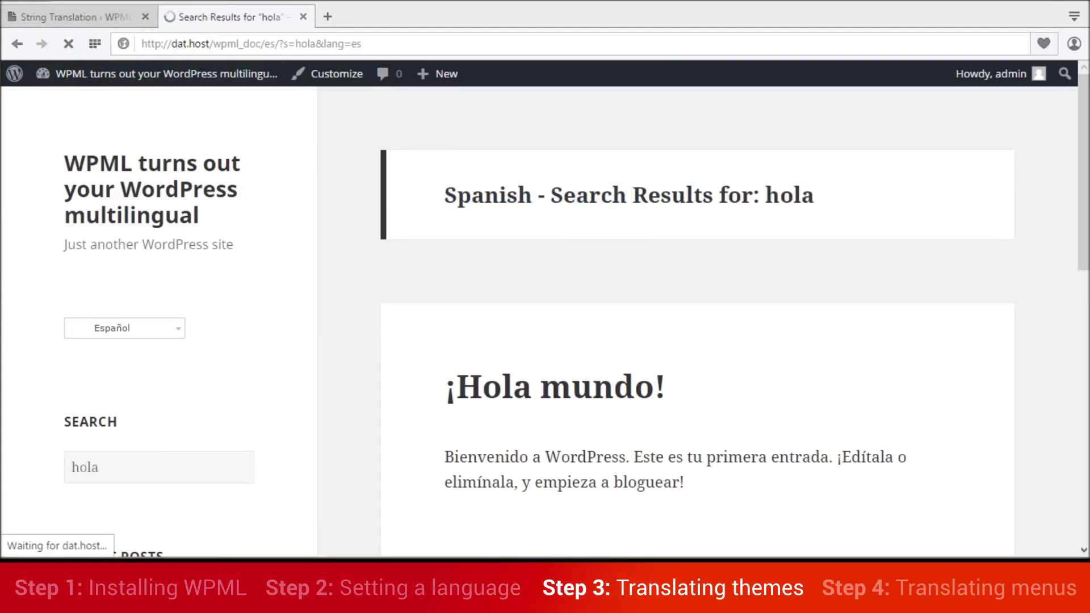
{"action": "left_click_drag", "start_coordinate": [445, 196], "coordinate": [754, 199]}
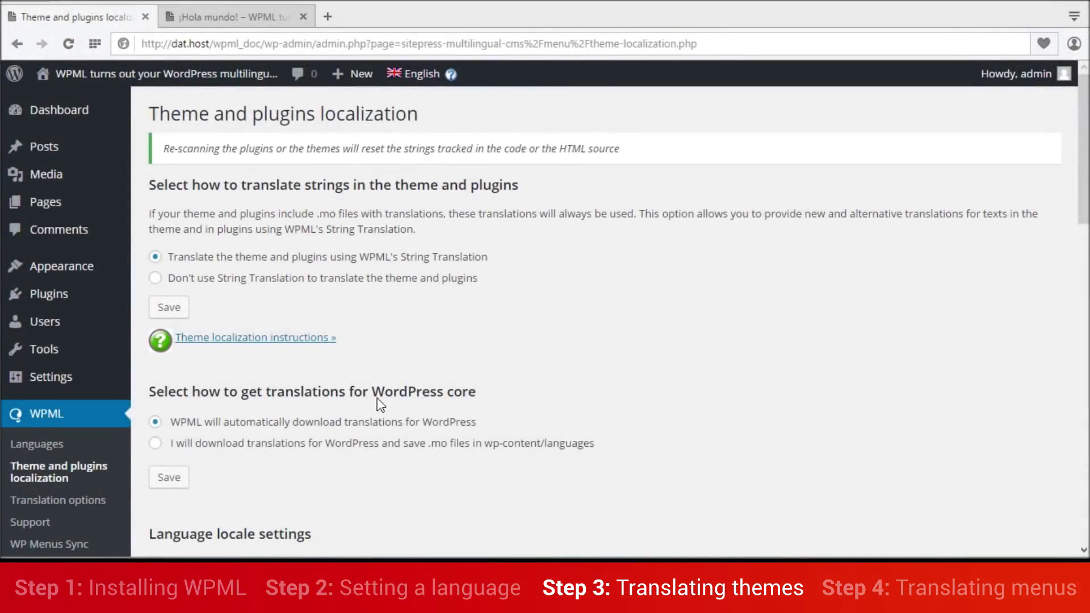
Choose to download the WordPress core translations yourself and save .mo files in wp-content/languages, and save that option.
{"action": "left_click_drag", "start_coordinate": [173, 422], "coordinate": [499, 417]}
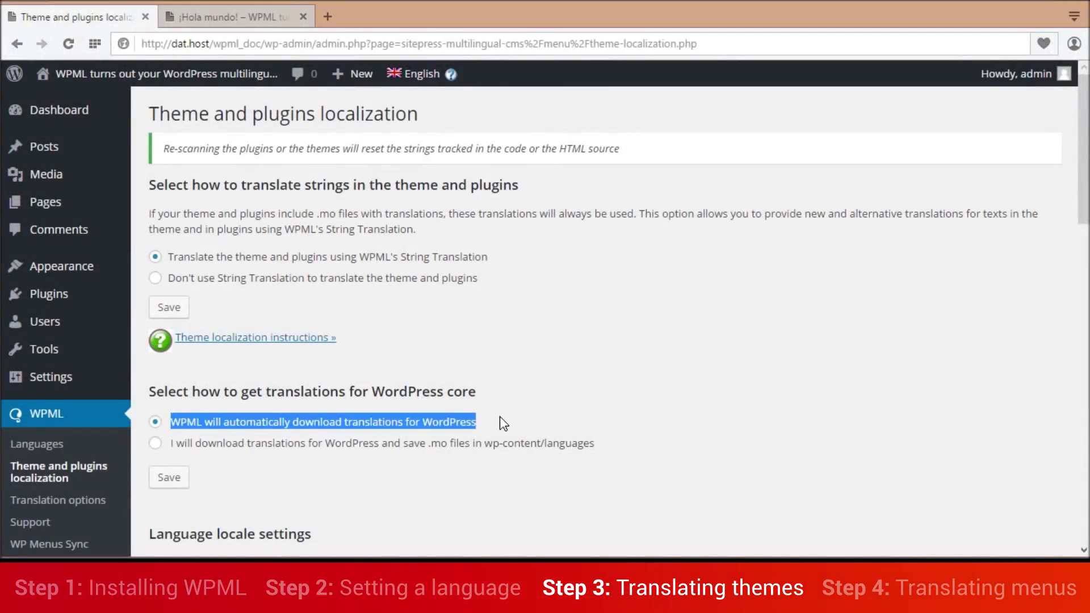
{"action": "left_click_drag", "start_coordinate": [173, 443], "coordinate": [620, 444]}
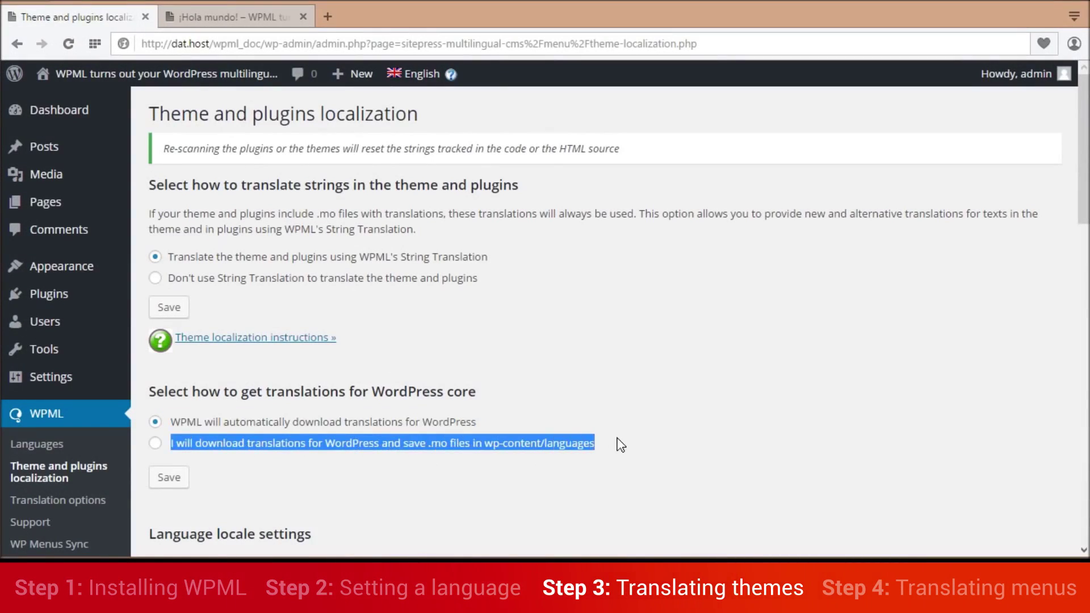
{"action": "left_click", "coordinate": [618, 440]}
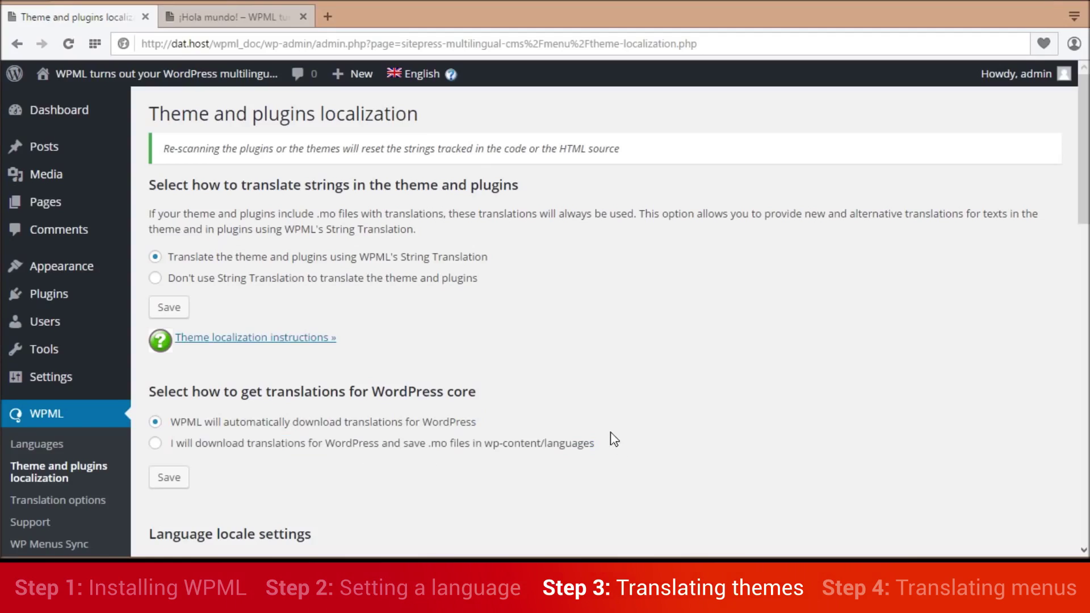
{"action": "left_click", "coordinate": [261, 444]}
{"action": "left_click", "coordinate": [169, 477]}
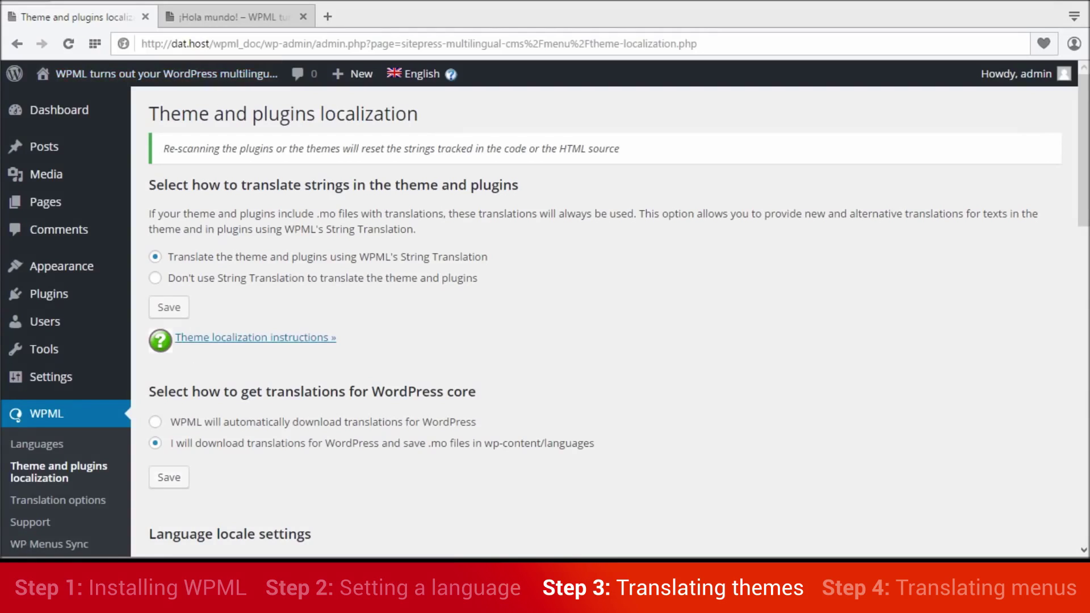
Switch to WinSCP and upload the local file es_ES.mo to the remote wp-content/languages folder.
{"action": "left_click", "coordinate": [279, 578]}
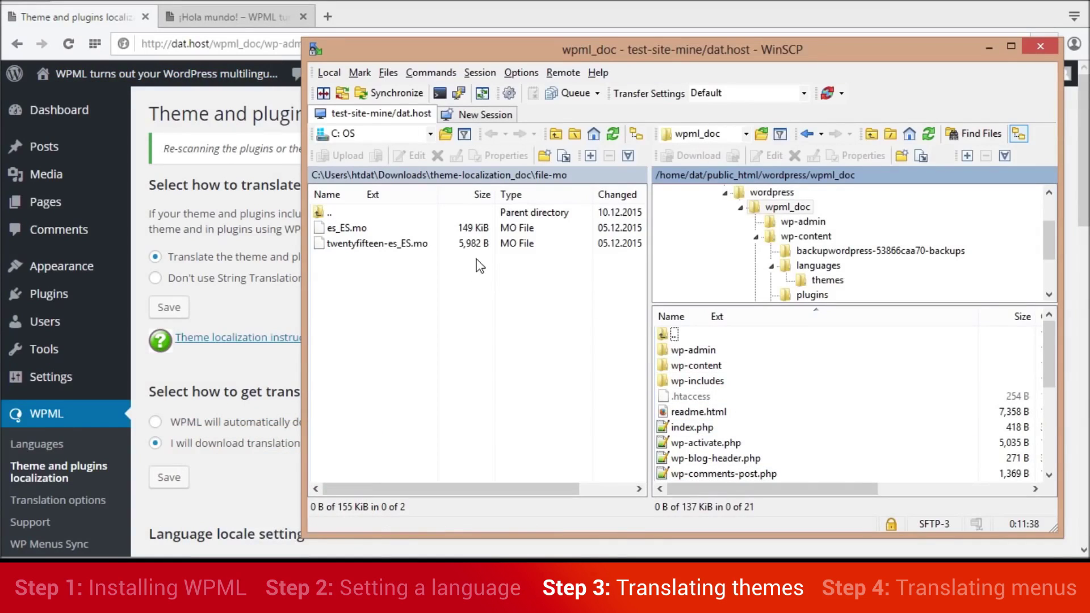
{"action": "double_click", "coordinate": [694, 365]}
{"action": "double_click", "coordinate": [694, 367]}
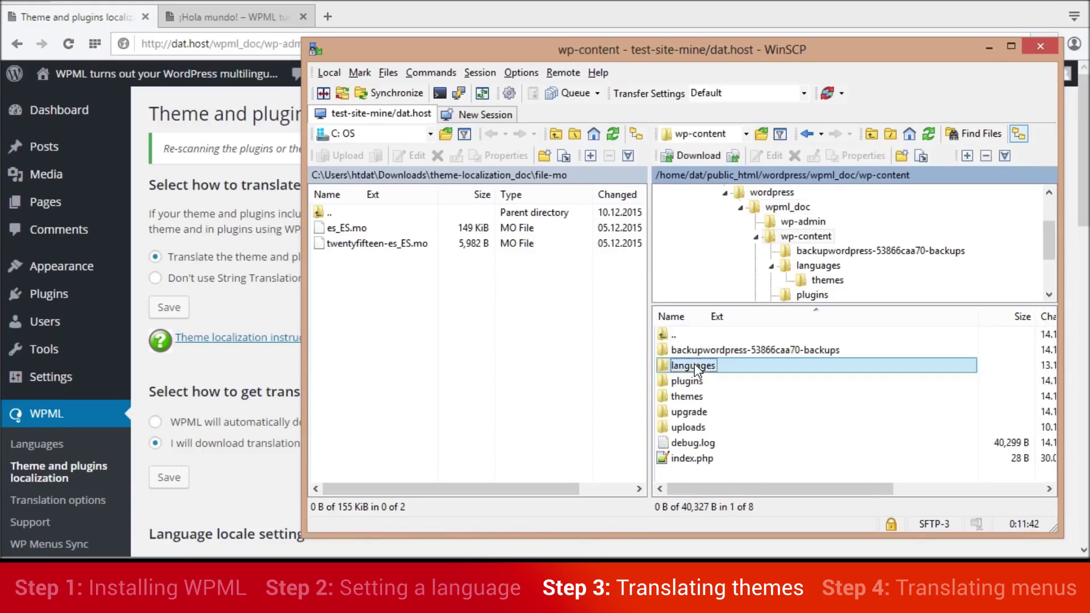
{"action": "left_click", "coordinate": [353, 229]}
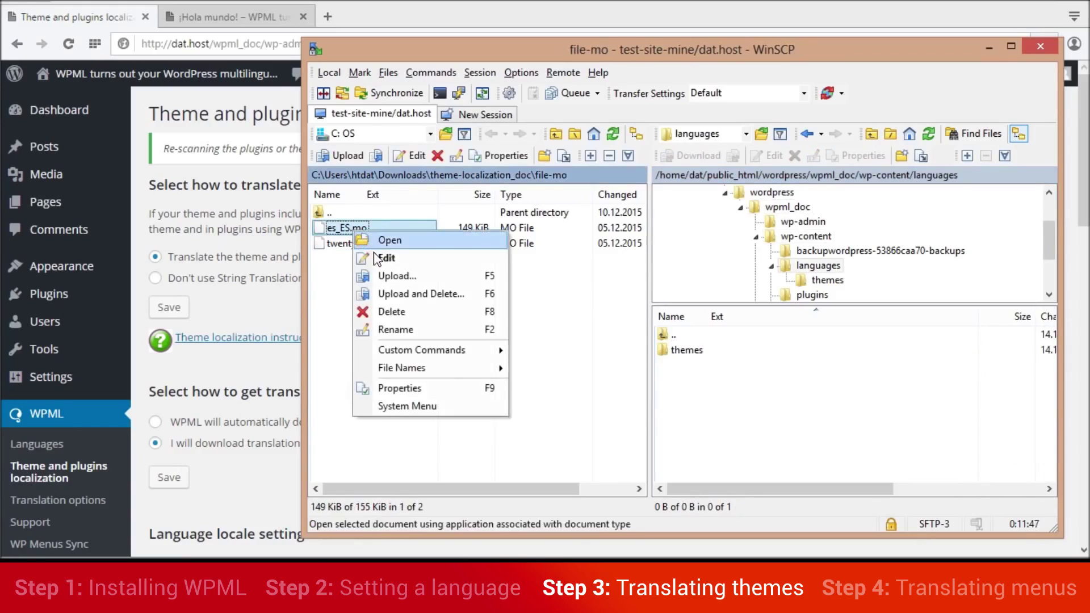
{"action": "left_click", "coordinate": [401, 275]}
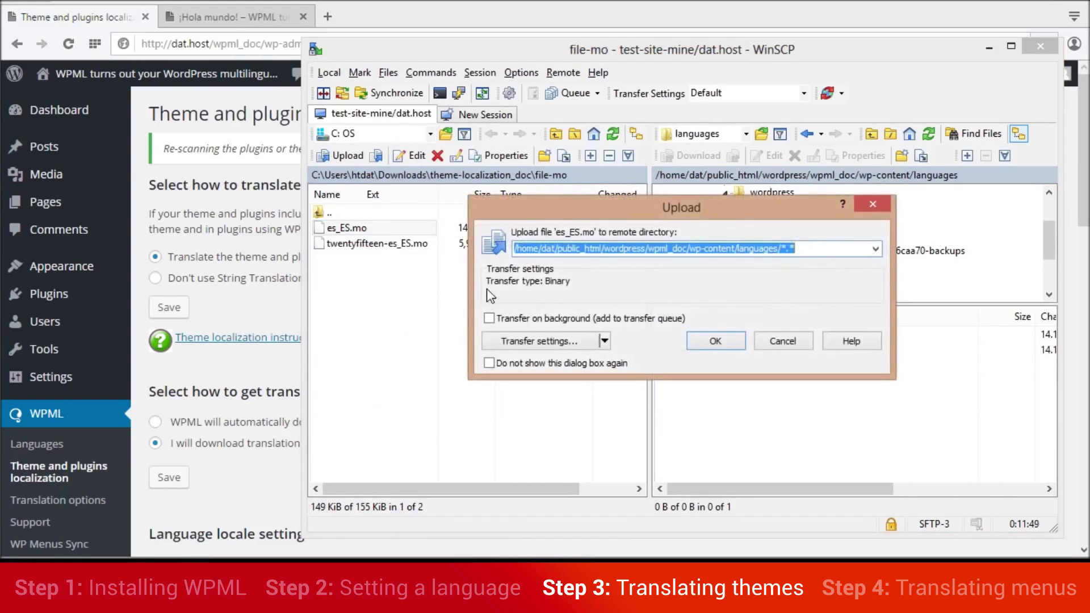
{"action": "left_click", "coordinate": [619, 318]}
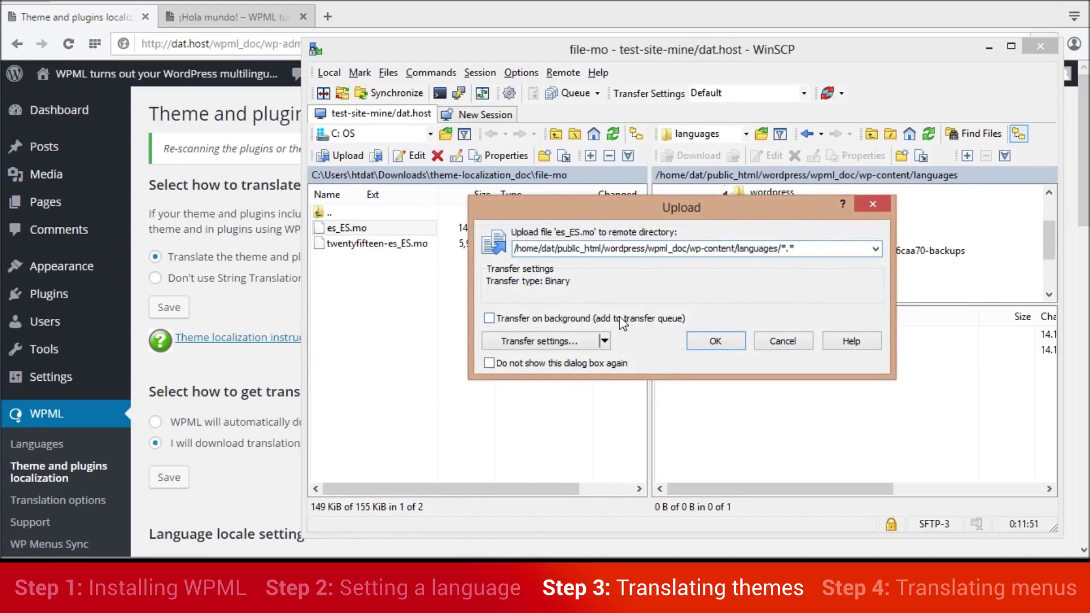
{"action": "left_click", "coordinate": [715, 341]}
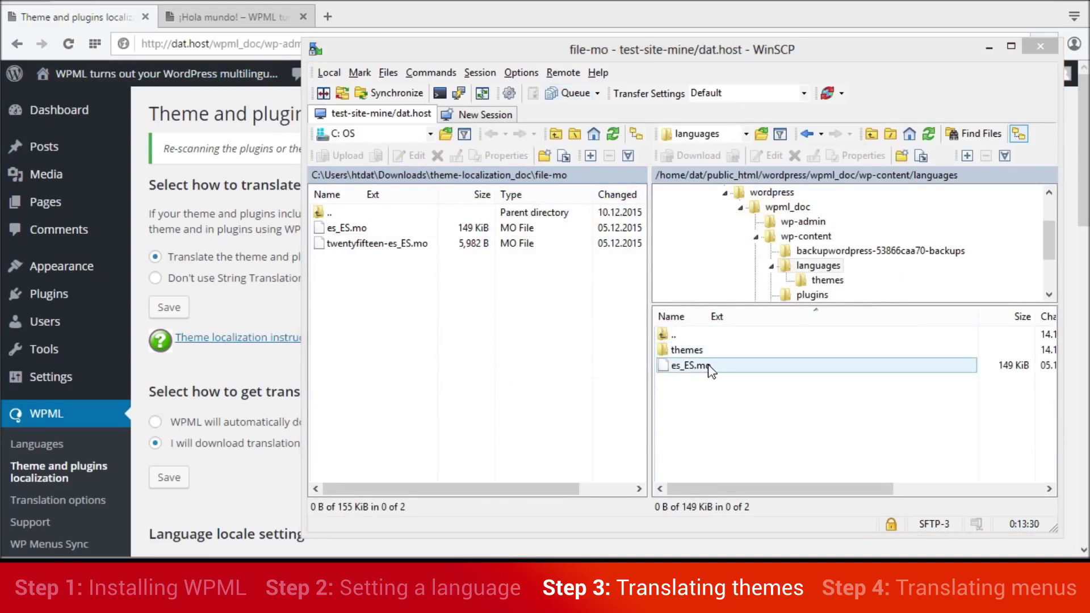
{"action": "left_click", "coordinate": [711, 370]}
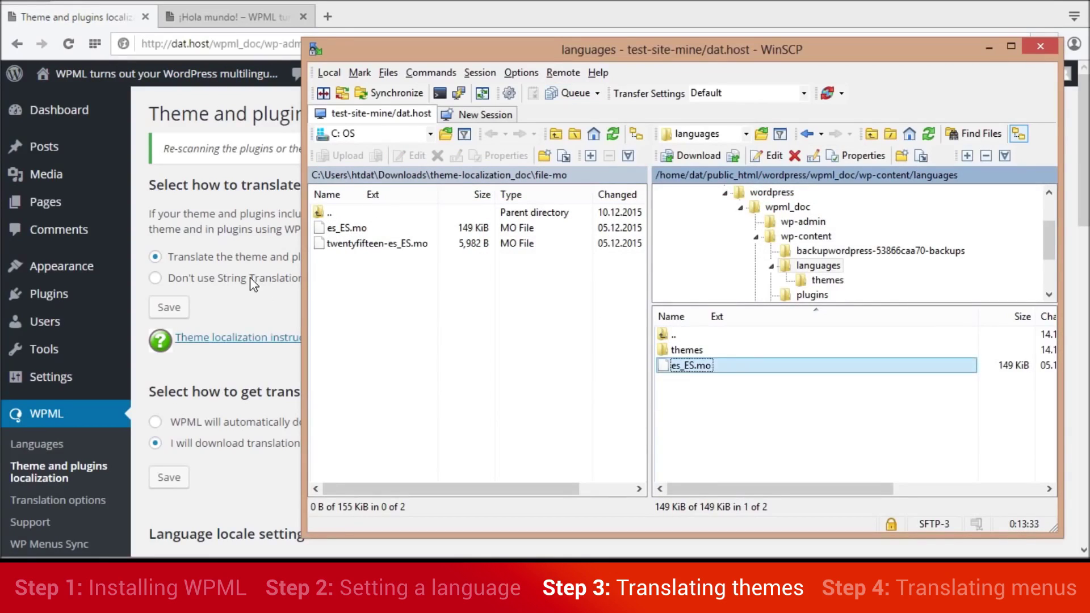
Return to the browser, reload the Spanish ¡Hola mundo! post and examine its date and comment form texts.
{"action": "left_click", "coordinate": [227, 217]}
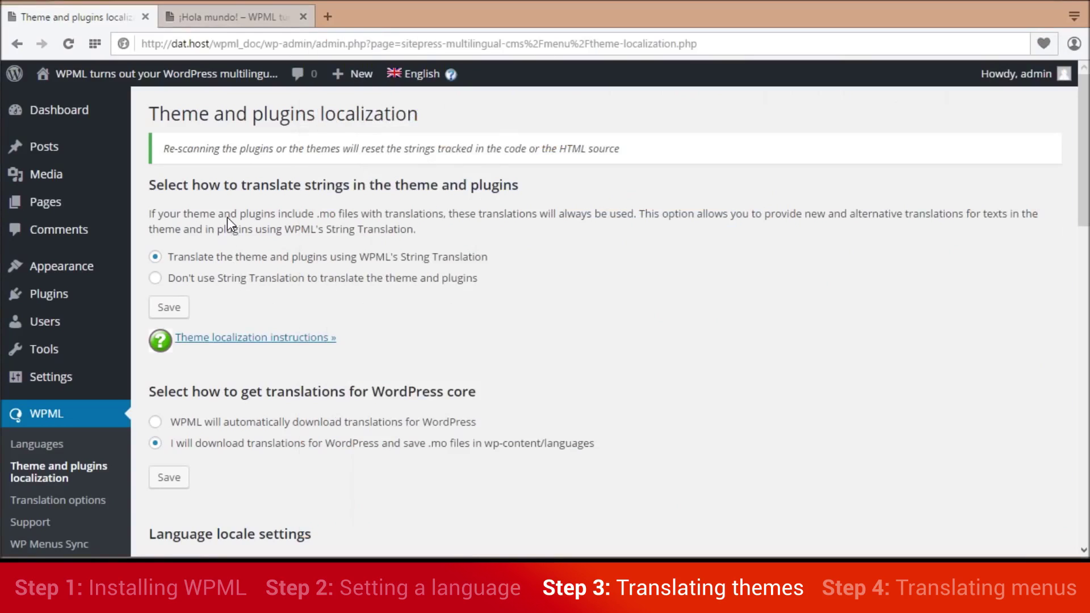
{"action": "left_click", "coordinate": [206, 16]}
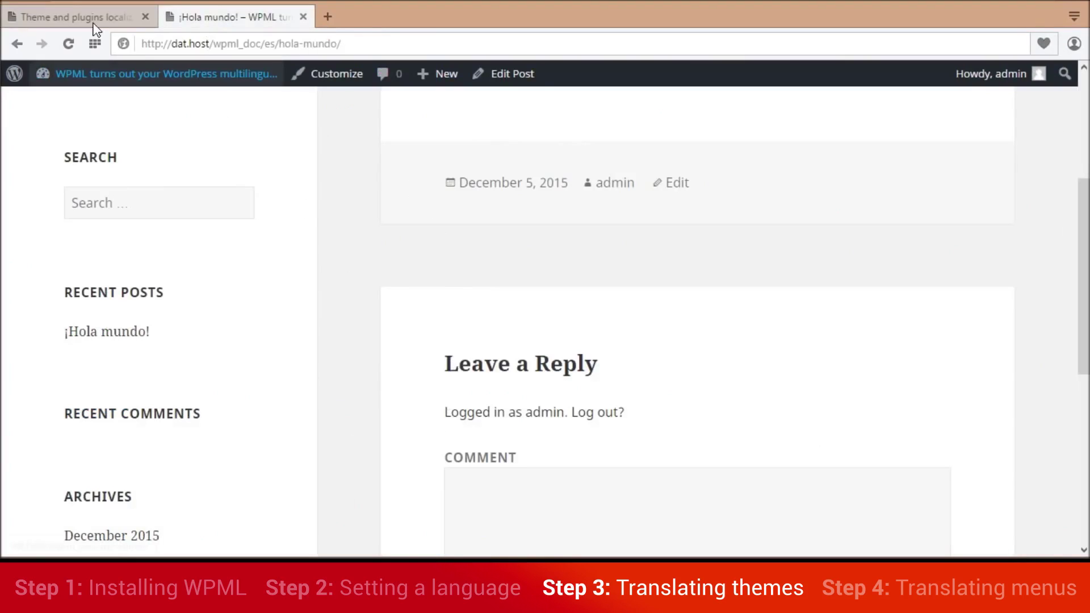
{"action": "left_click", "coordinate": [70, 43]}
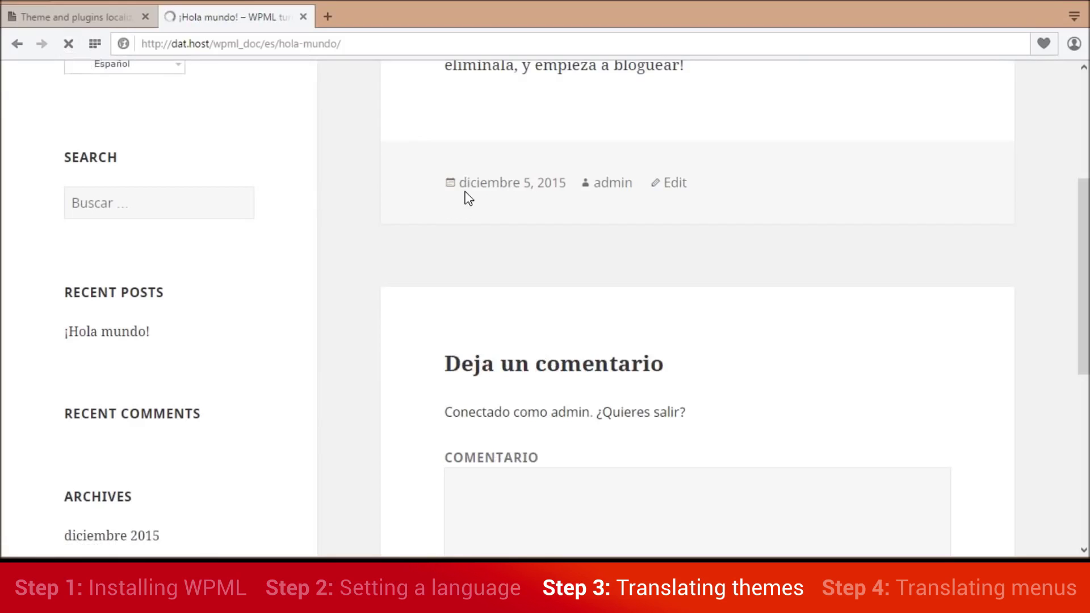
{"action": "left_click_drag", "start_coordinate": [464, 183], "coordinate": [523, 193]}
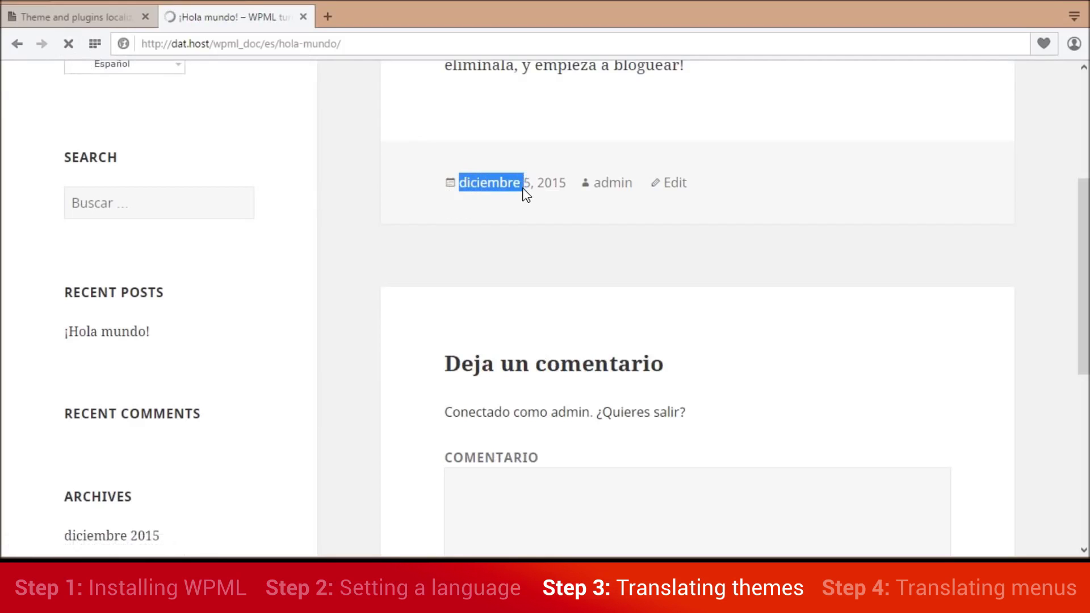
{"action": "left_click_drag", "start_coordinate": [434, 365], "coordinate": [553, 448]}
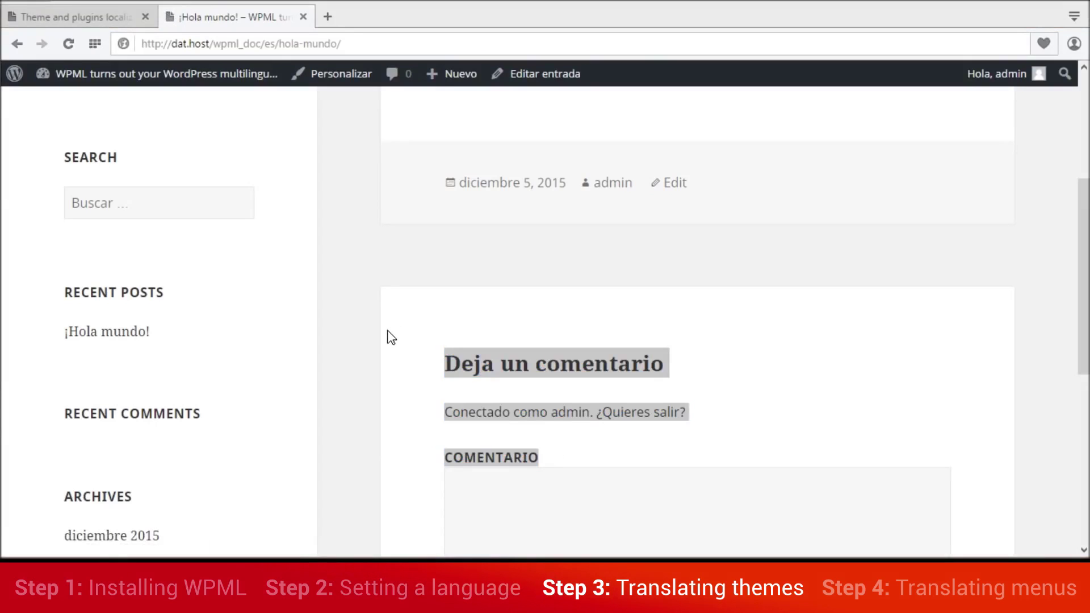
Set the WPML admin language in the user profile to Spanish (Español) and update the profile.
{"action": "left_click", "coordinate": [75, 17]}
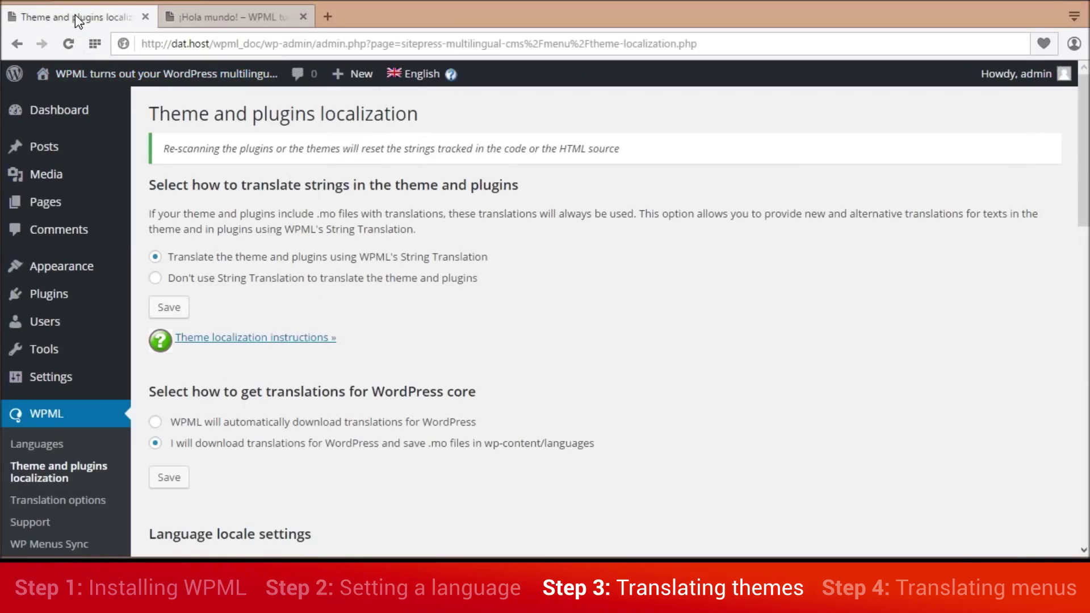
{"action": "mouse_move", "coordinate": [1019, 73]}
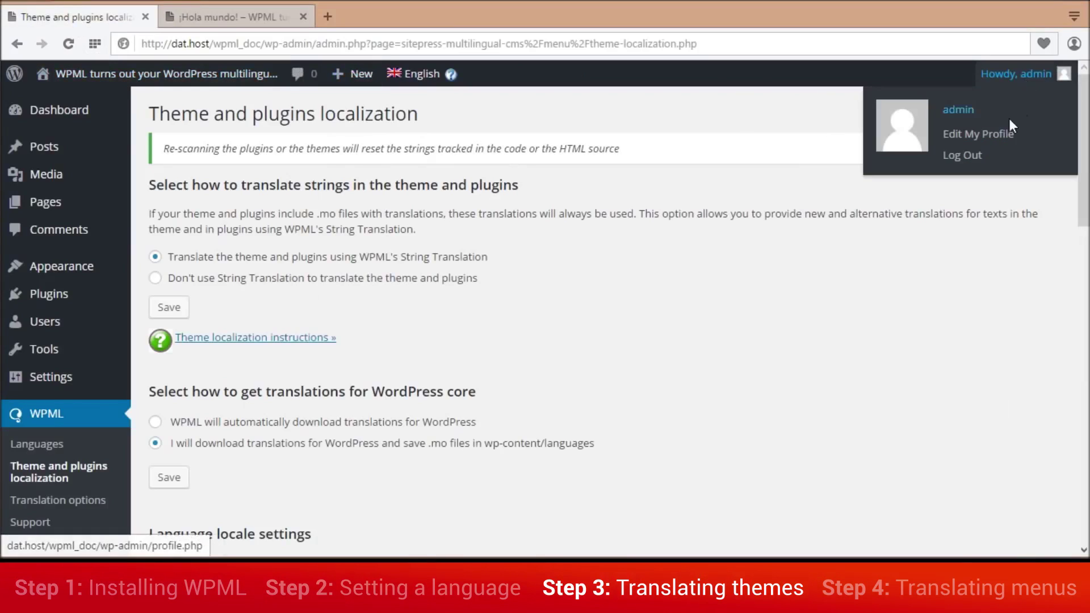
{"action": "left_click", "coordinate": [996, 133]}
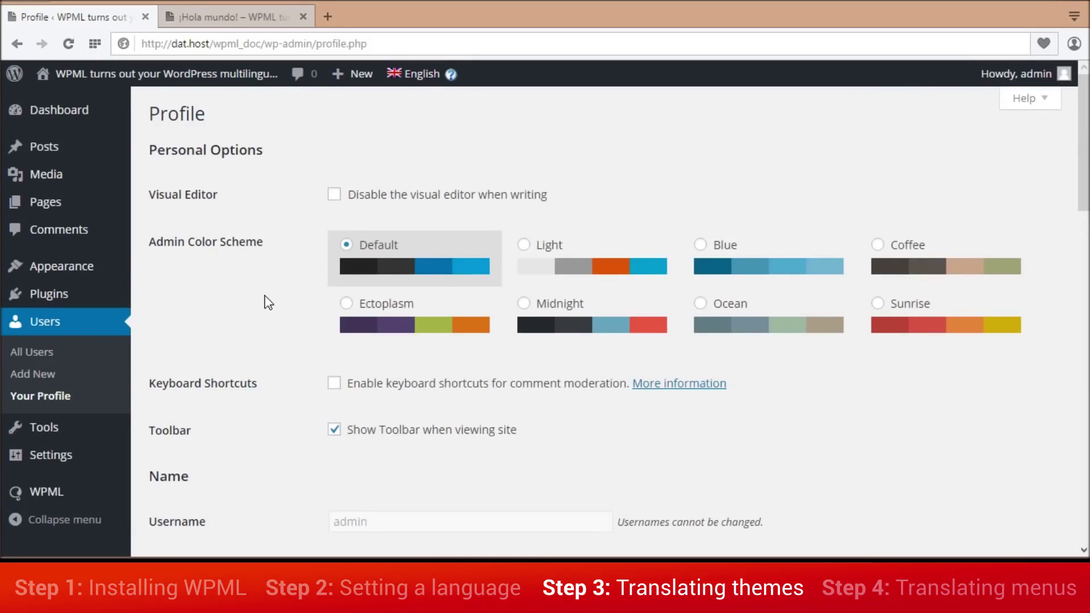
{"action": "scroll", "coordinate": [279, 312], "scroll_direction": "down", "scroll_amount": 15}
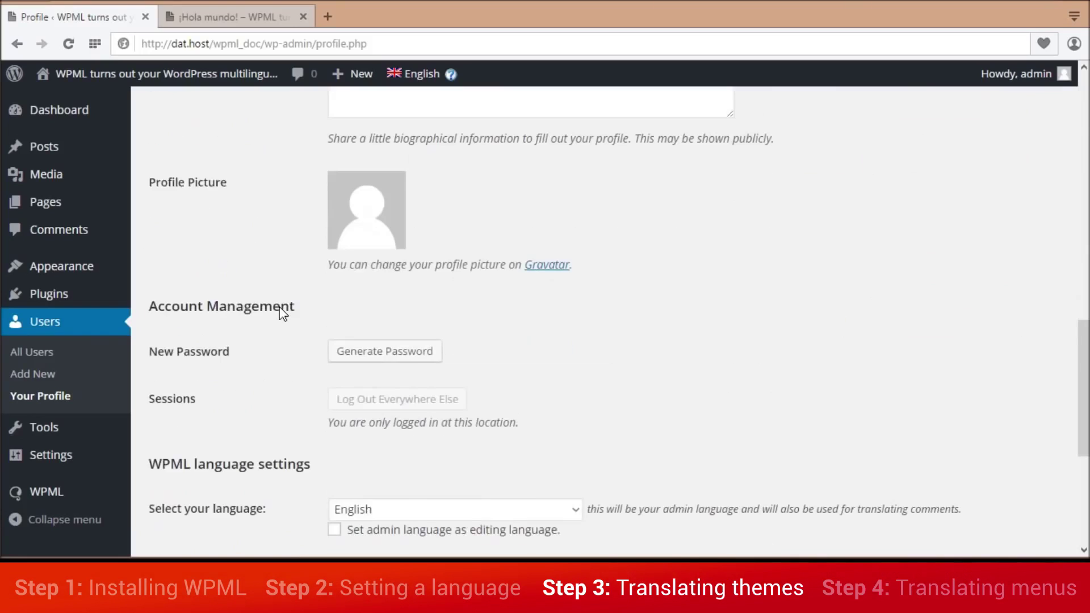
{"action": "scroll", "coordinate": [282, 313], "scroll_direction": "down", "scroll_amount": 4}
{"action": "left_click", "coordinate": [370, 265]}
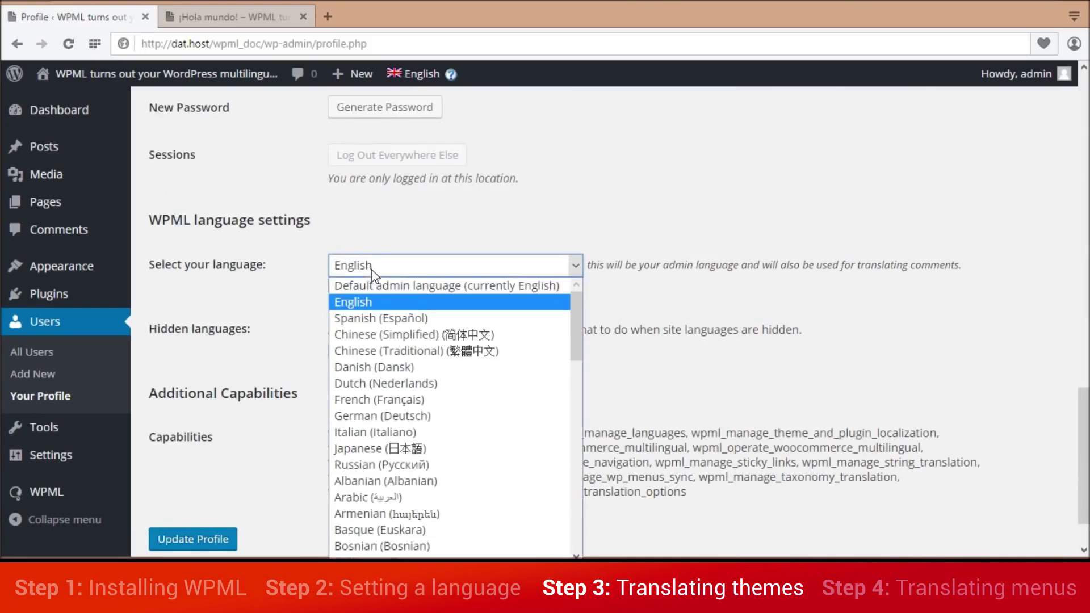
{"action": "left_click", "coordinate": [377, 317]}
{"action": "left_click", "coordinate": [194, 537]}
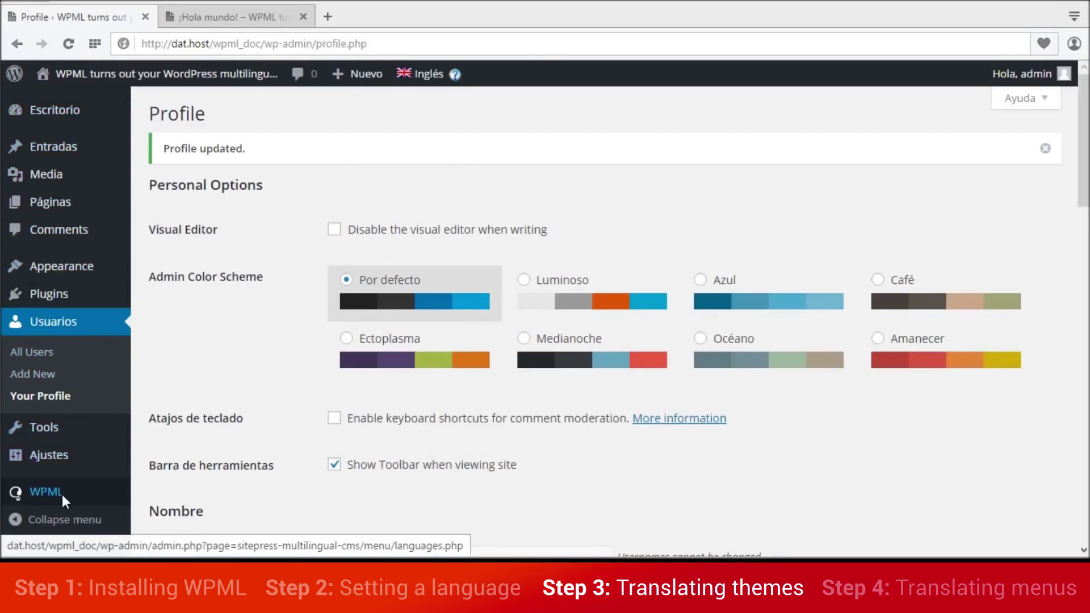
Save the option for WPML to automatically download WordPress core translations, and review the language locale settings.
{"action": "mouse_move", "coordinate": [63, 499]}
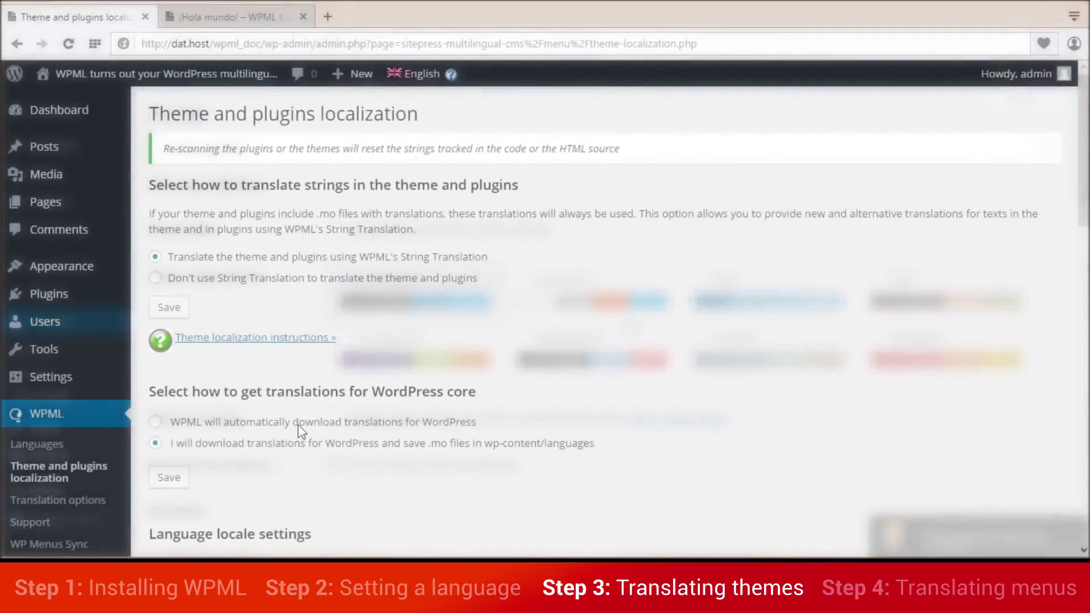
{"action": "left_click", "coordinate": [301, 427]}
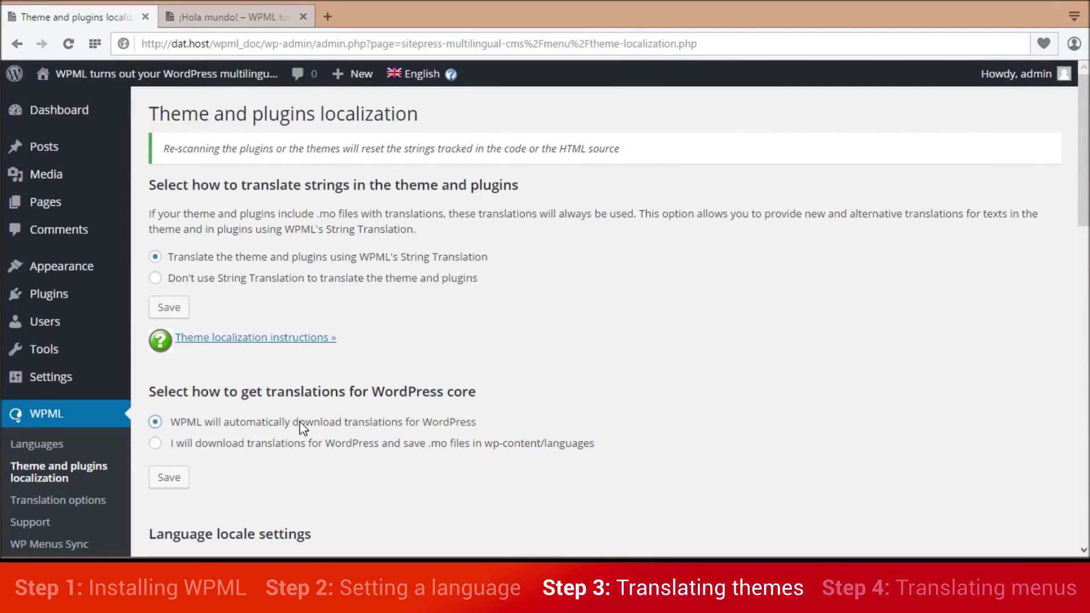
{"action": "left_click", "coordinate": [180, 484]}
{"action": "scroll", "coordinate": [263, 435], "scroll_direction": "down", "scroll_amount": 3}
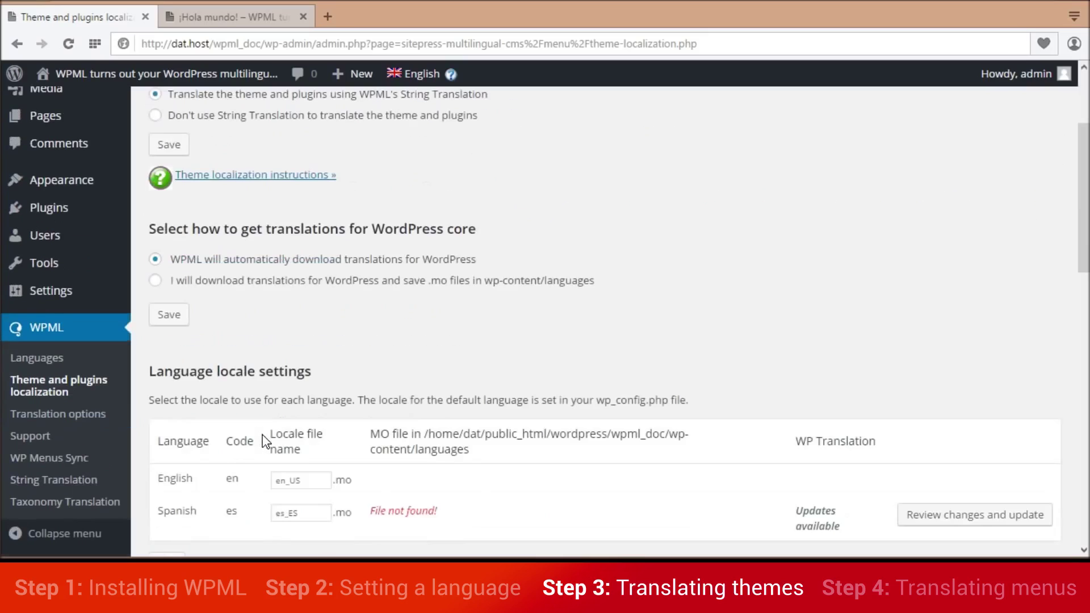
{"action": "scroll", "coordinate": [263, 440], "scroll_direction": "down", "scroll_amount": 2}
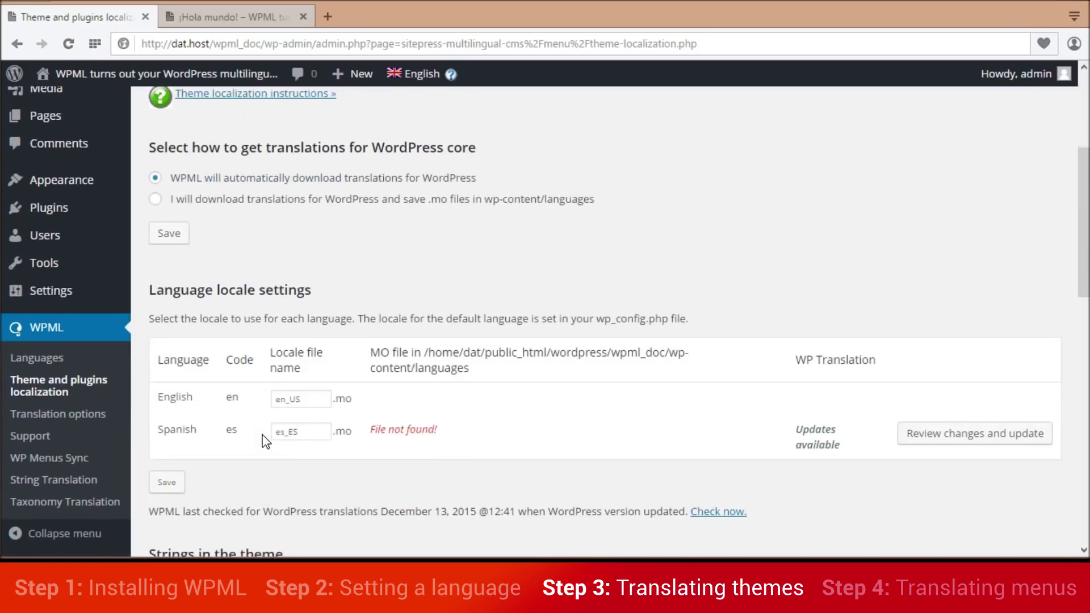
{"action": "scroll", "coordinate": [265, 442], "scroll_direction": "down", "scroll_amount": 2}
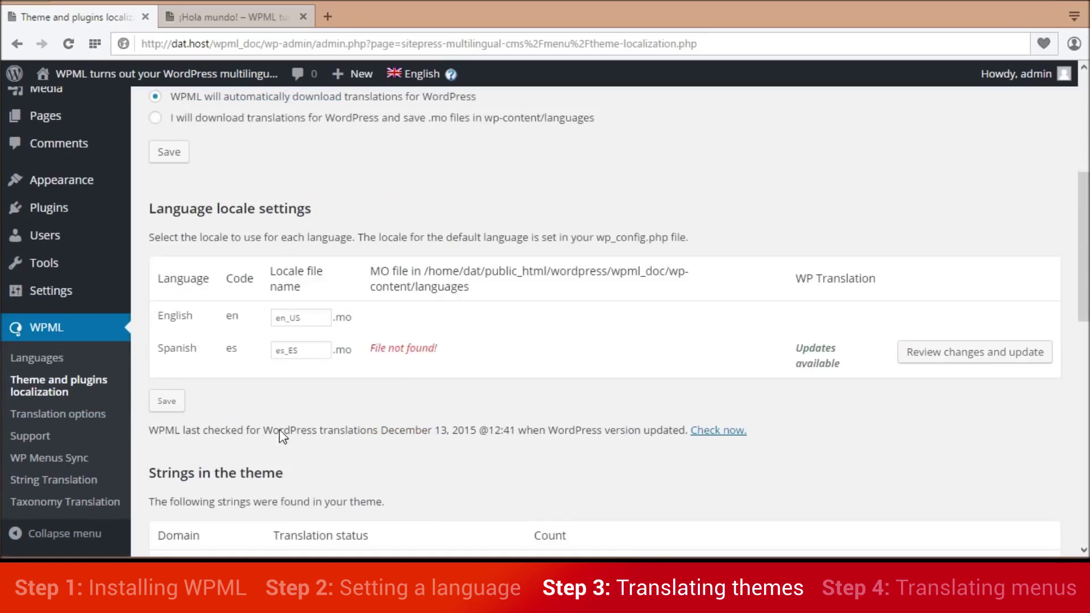
Check for WordPress translation updates, review the Spanish update and proceed with adding the new translations.
{"action": "left_click", "coordinate": [715, 431]}
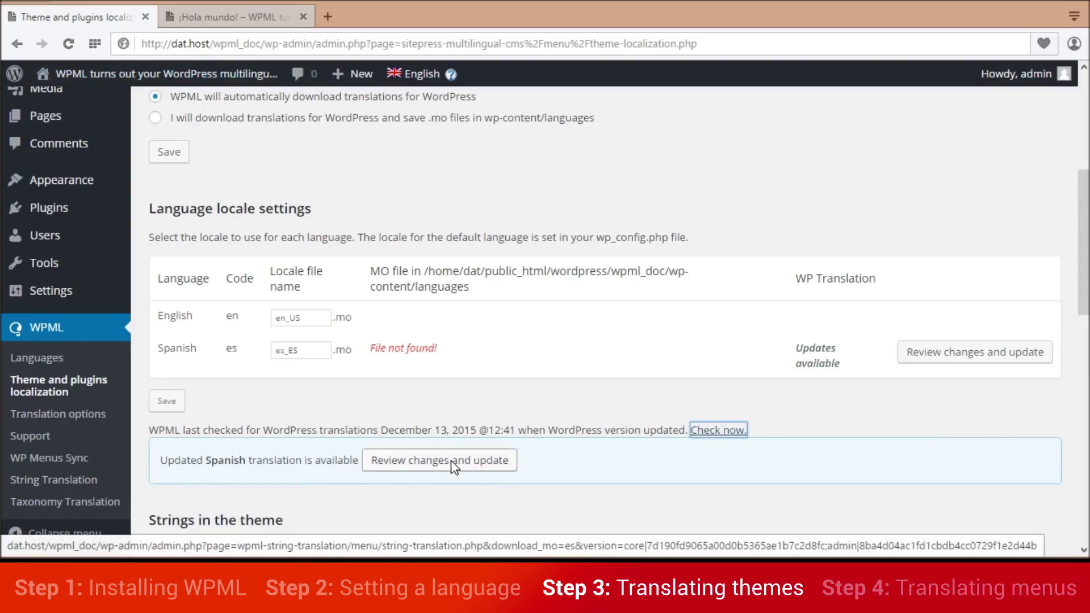
{"action": "left_click", "coordinate": [454, 462]}
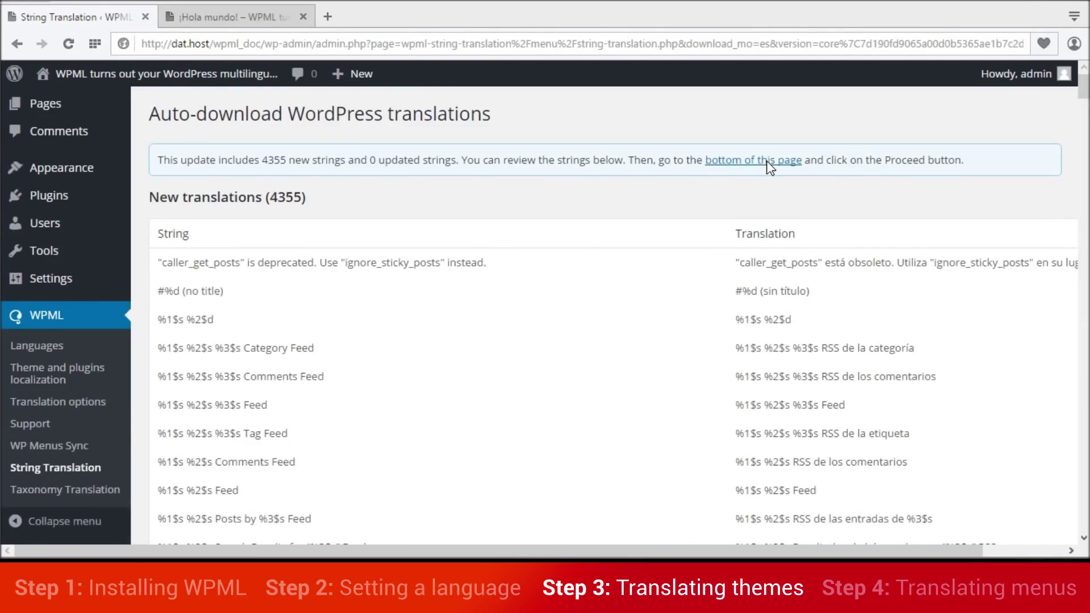
{"action": "left_click", "coordinate": [766, 162]}
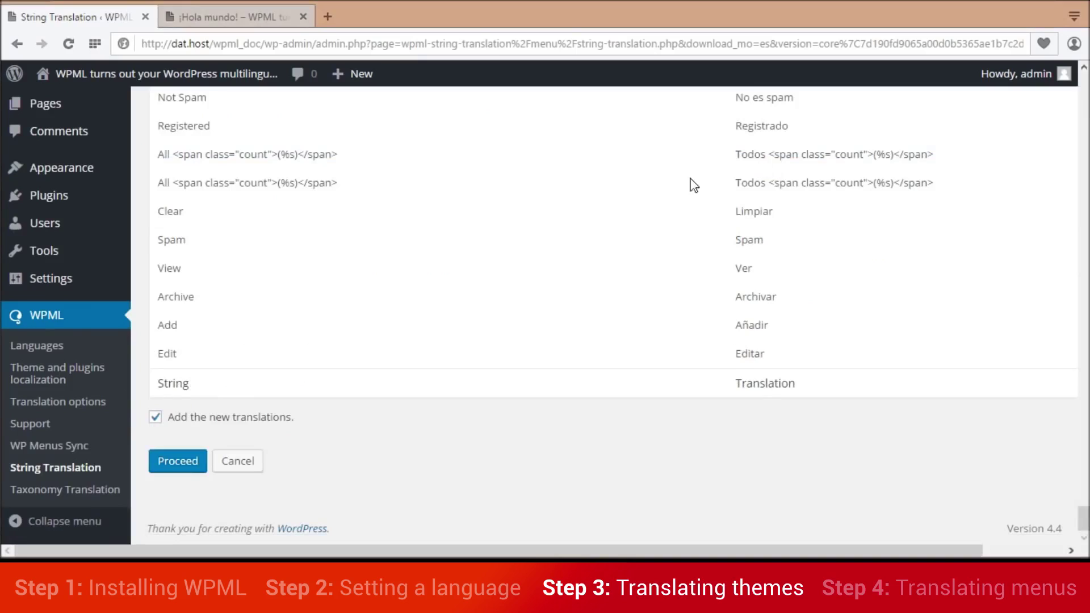
{"action": "left_click", "coordinate": [186, 462]}
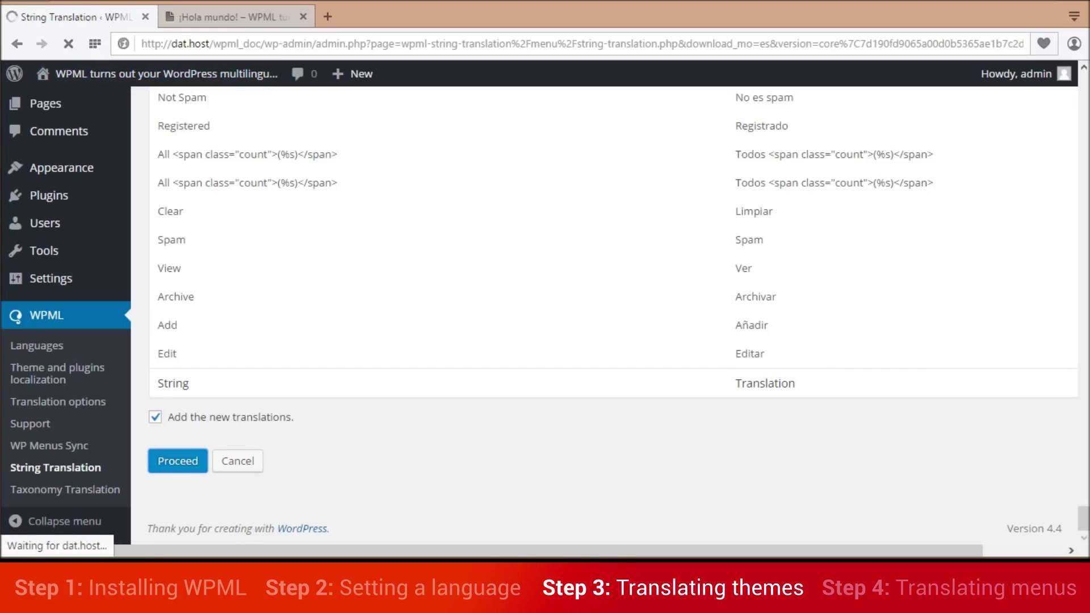
Search String Translation for December, set the Spanish translation of the entry without context to diciembre UPDATE, mark it complete and save.
{"action": "scroll", "coordinate": [364, 319], "scroll_direction": "down", "scroll_amount": 3}
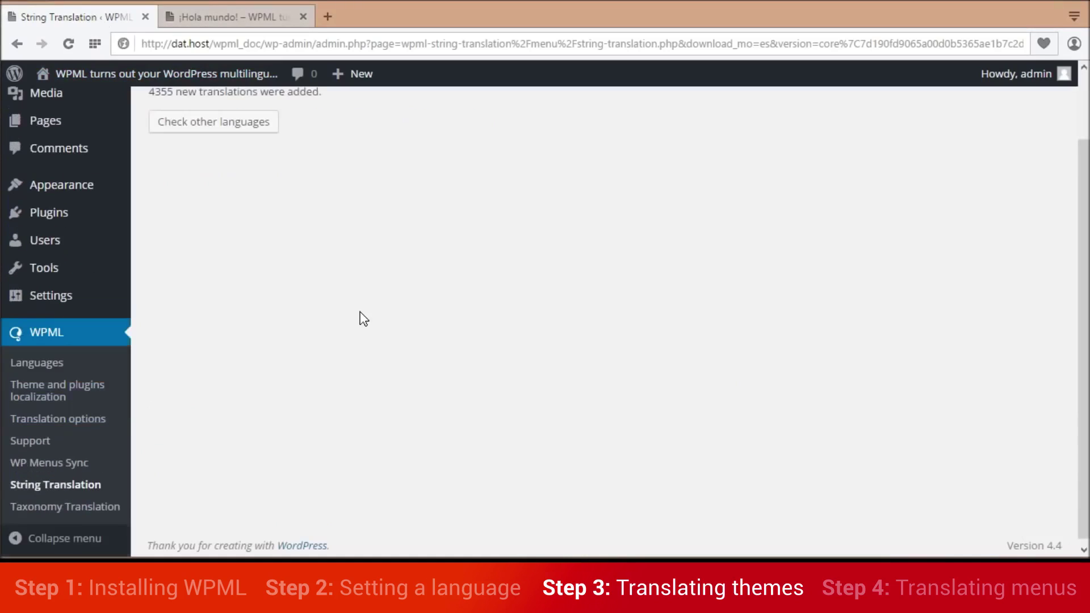
{"action": "left_click", "coordinate": [92, 482]}
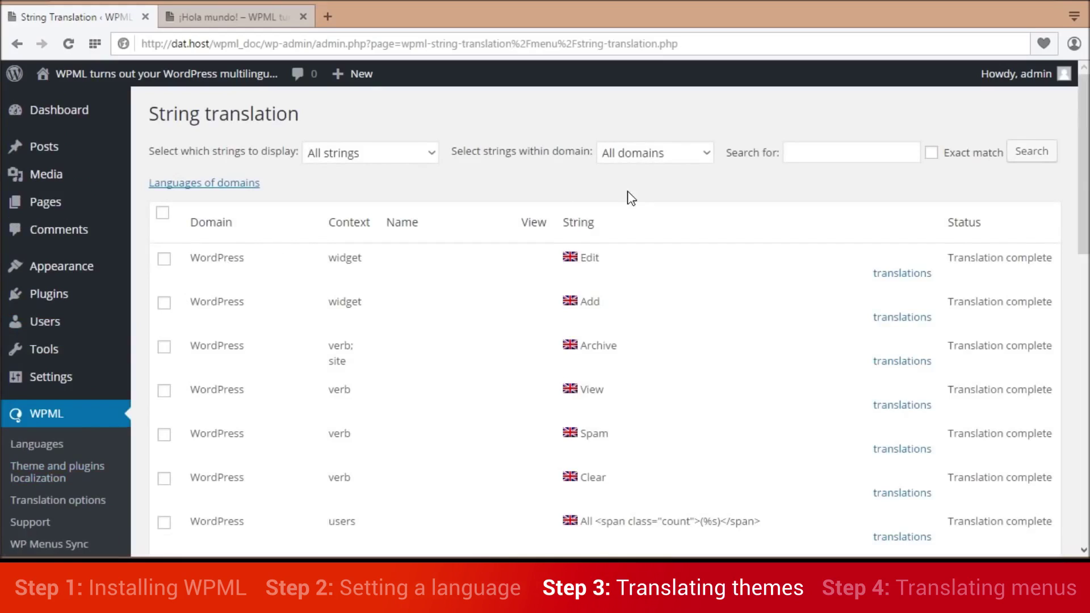
{"action": "left_click", "coordinate": [822, 158]}
{"action": "type", "text": "December"}
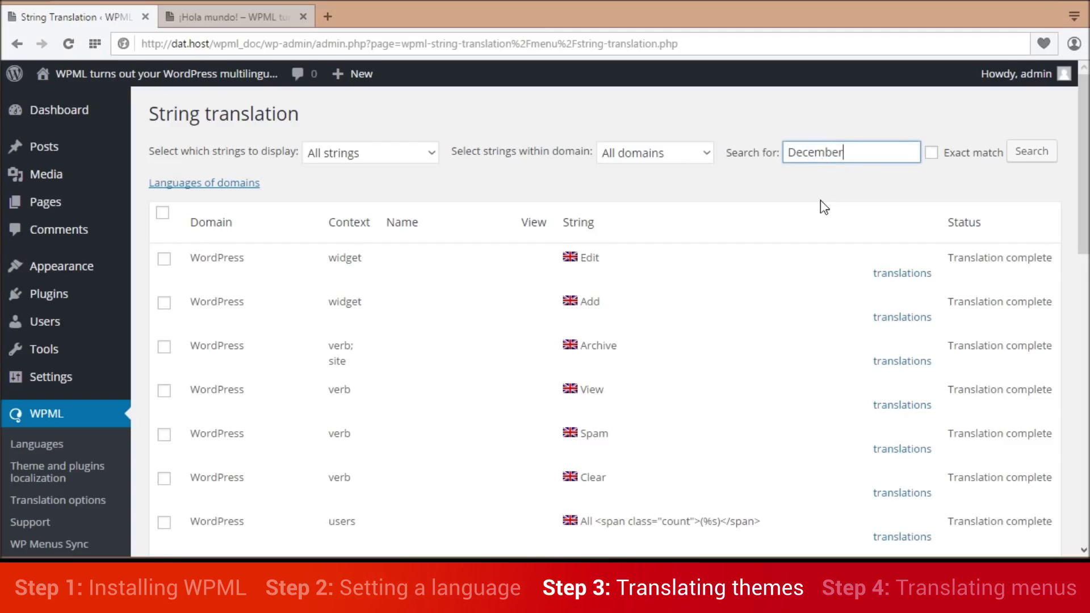
{"action": "left_click", "coordinate": [1029, 153]}
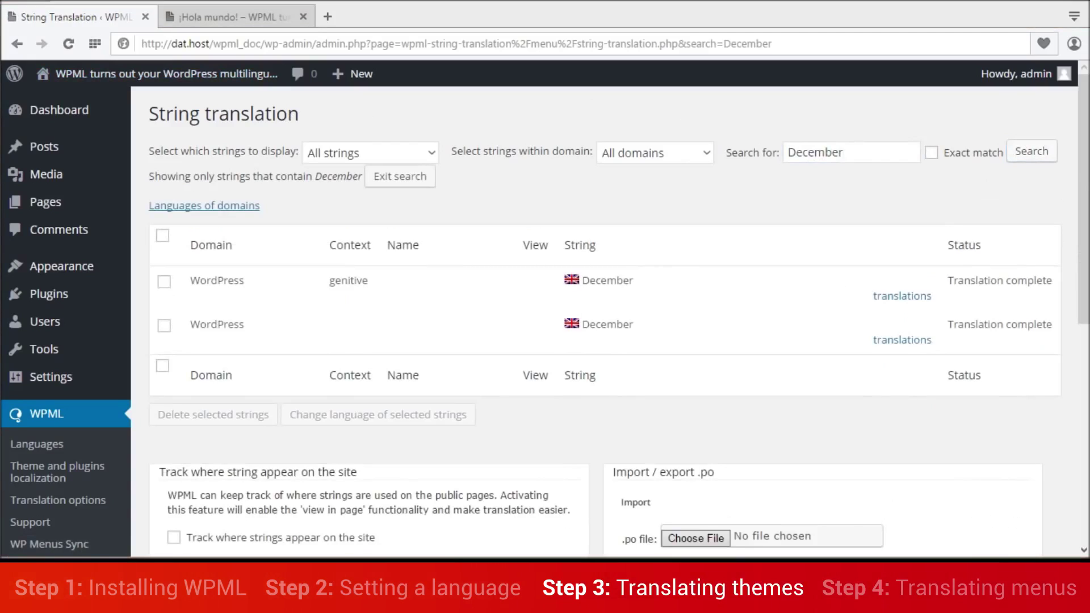
{"action": "left_click", "coordinate": [899, 341]}
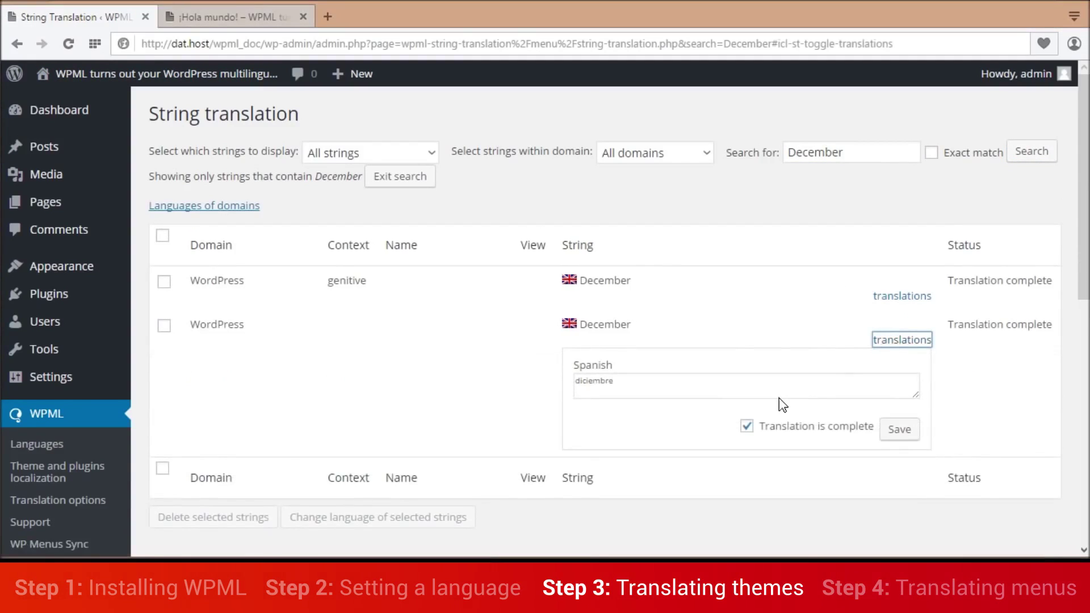
{"action": "type", "text": "UPDATE"}
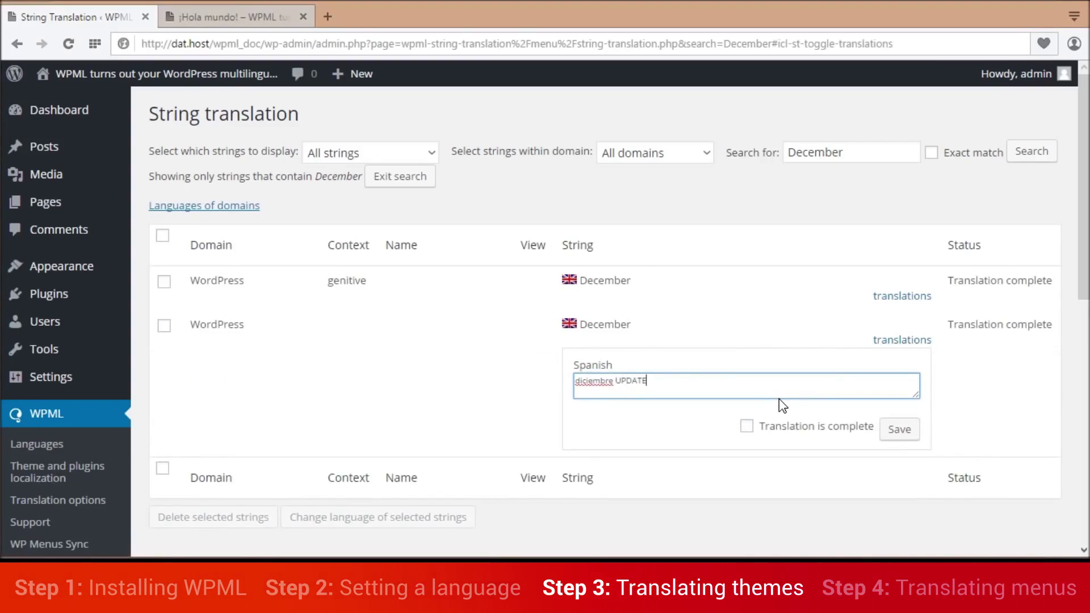
{"action": "left_click", "coordinate": [833, 433]}
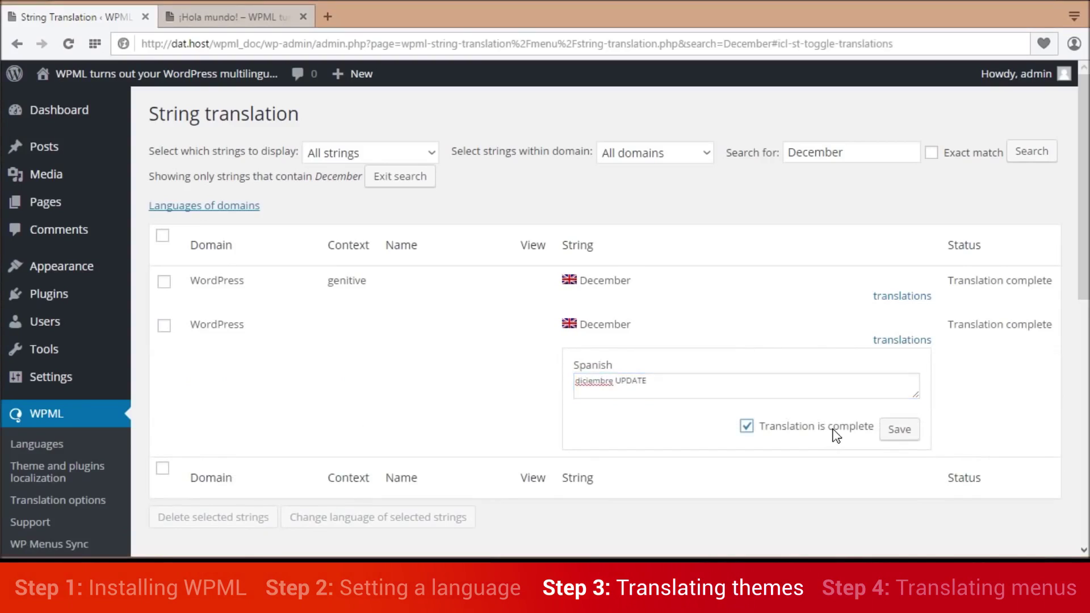
{"action": "left_click", "coordinate": [899, 433]}
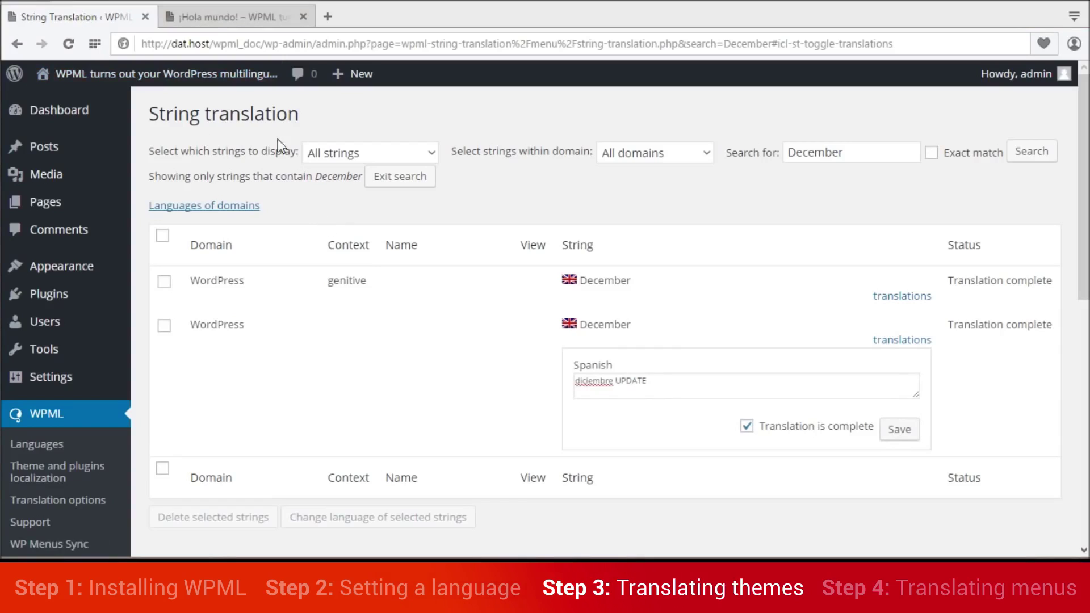
Reload the Spanish ¡Hola mundo! post and examine the month name in its date.
{"action": "left_click", "coordinate": [211, 17]}
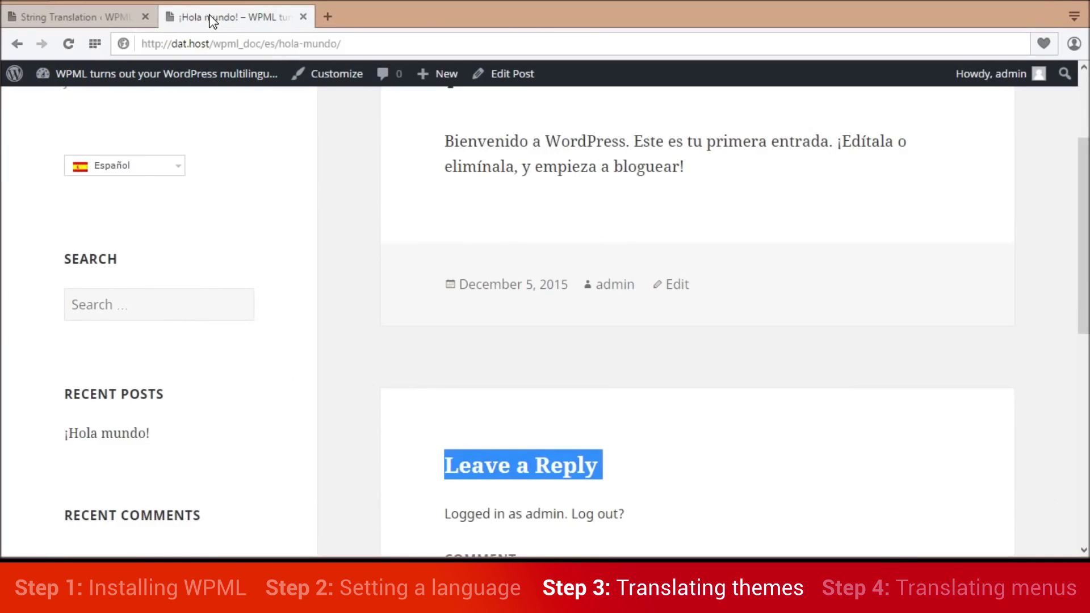
{"action": "left_click", "coordinate": [376, 264]}
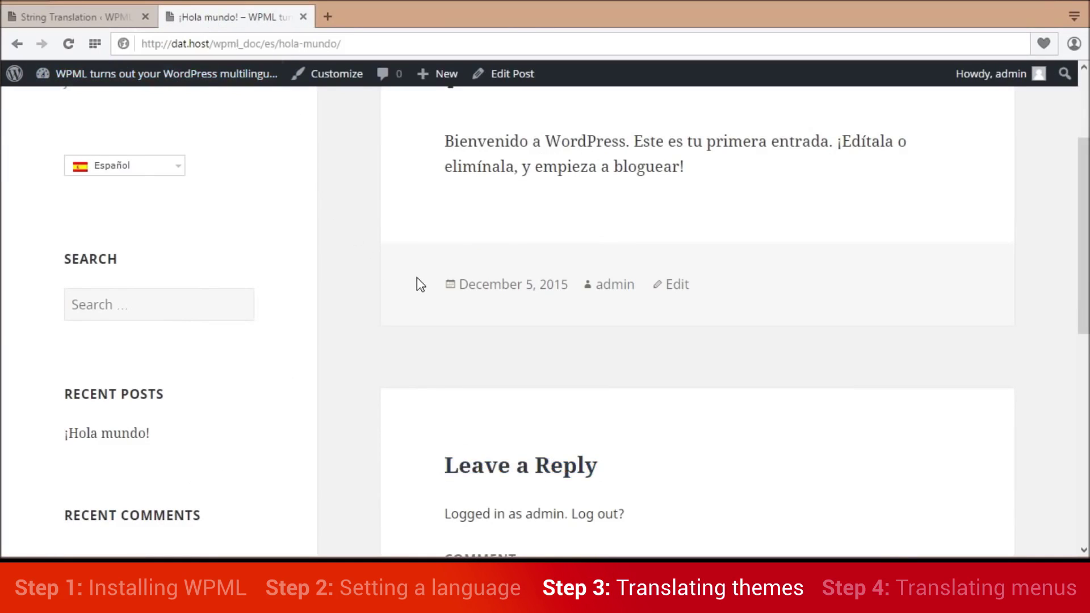
{"action": "left_click_drag", "start_coordinate": [460, 284], "coordinate": [523, 286]}
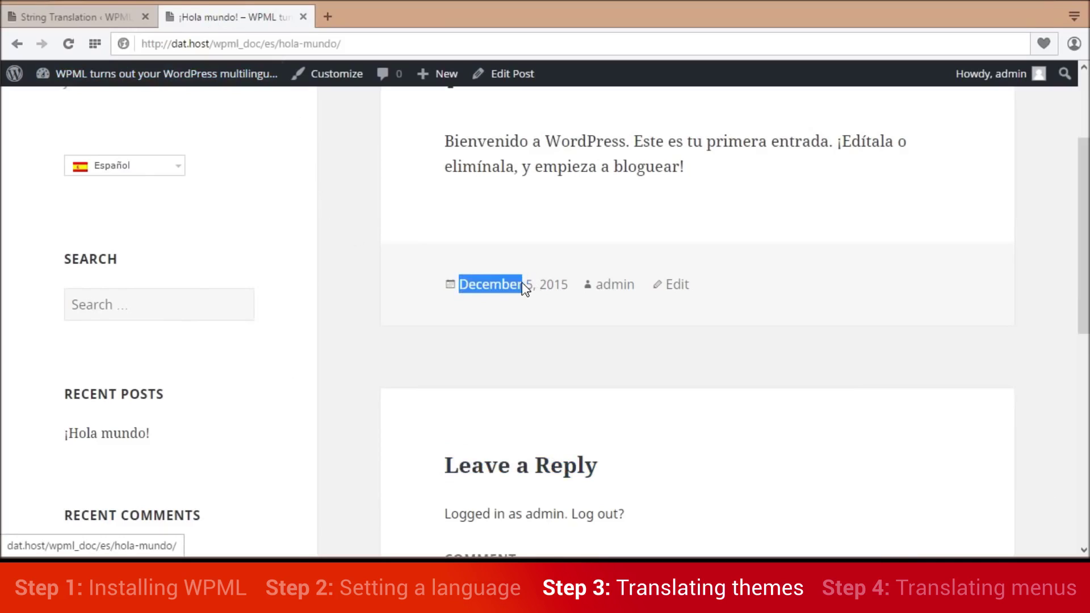
{"action": "left_click", "coordinate": [69, 44]}
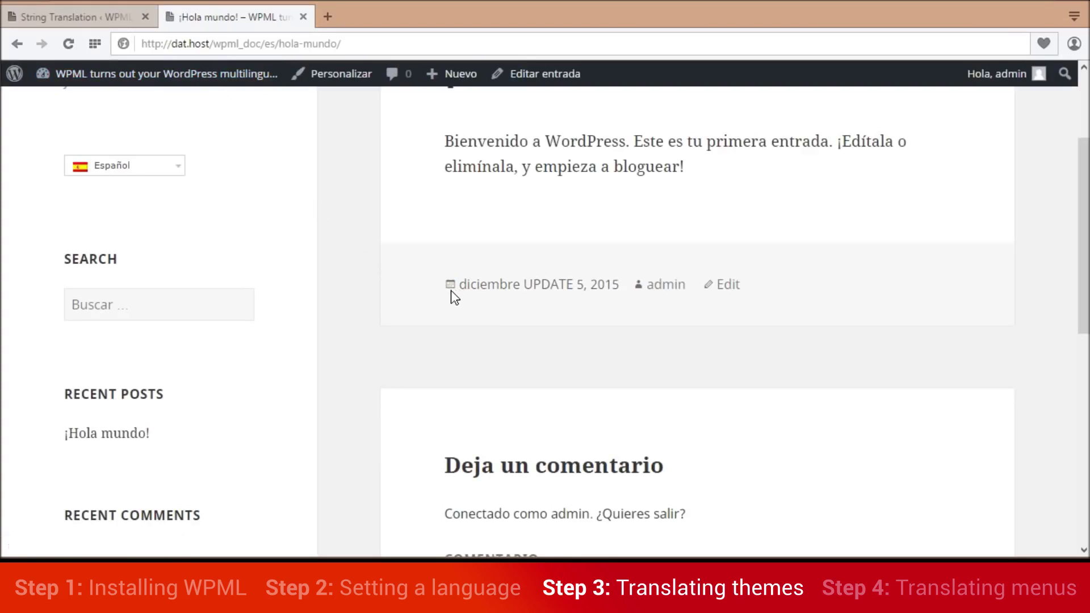
{"action": "left_click_drag", "start_coordinate": [452, 291], "coordinate": [578, 288]}
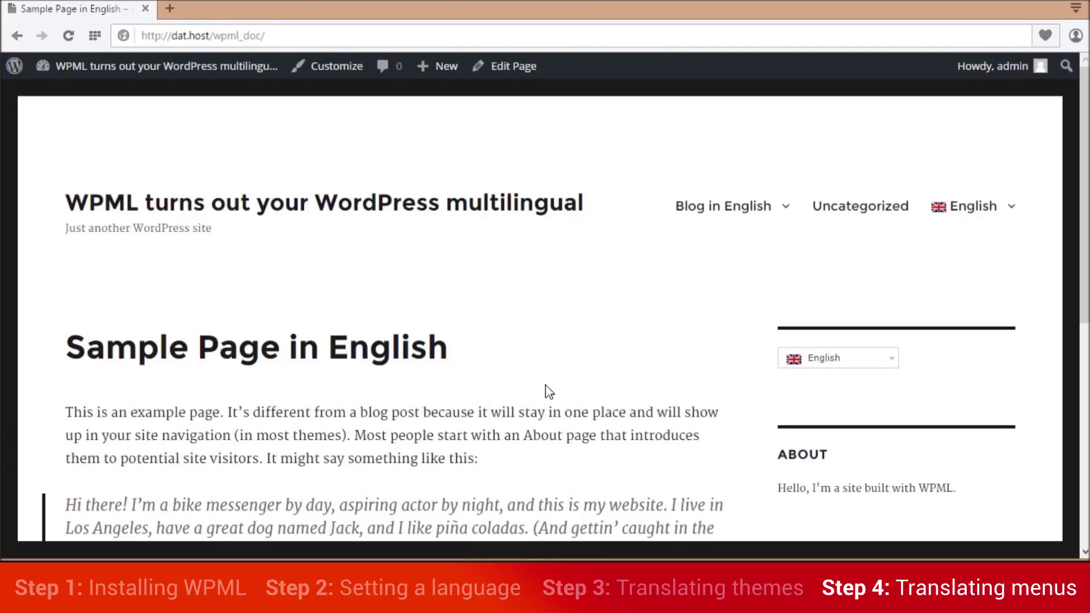
Examine the site's navigation menu in English, switch to Español and compare its Spanish items.
{"action": "mouse_move", "coordinate": [732, 206]}
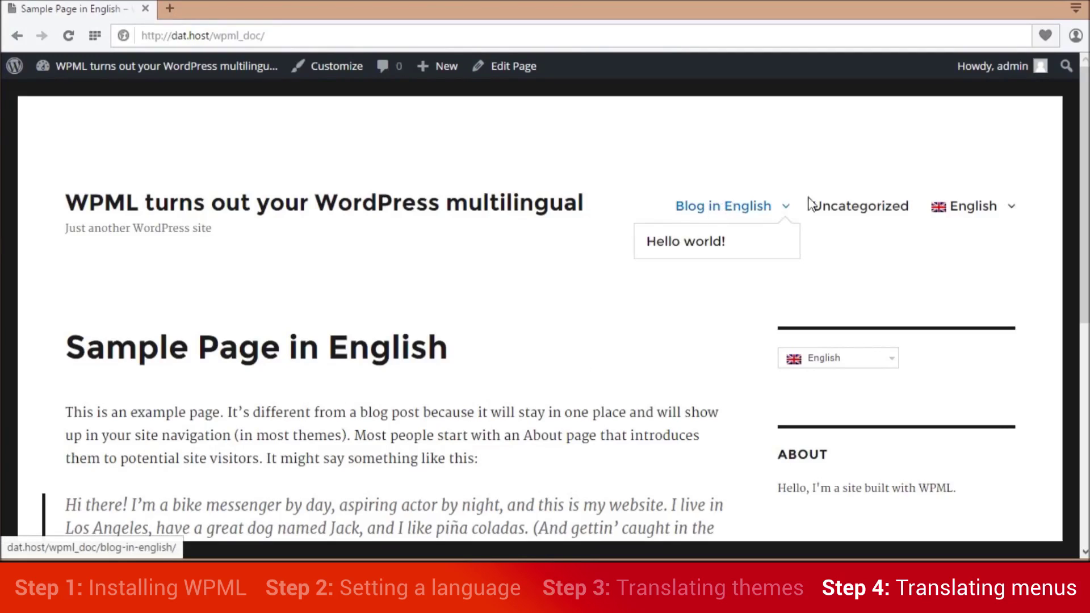
{"action": "mouse_move", "coordinate": [983, 205]}
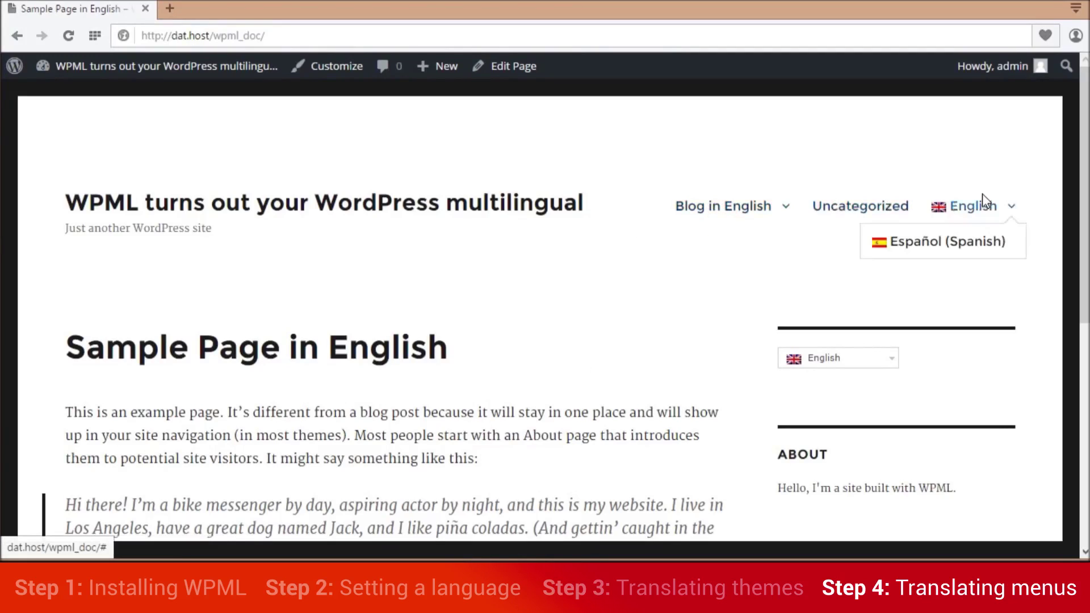
{"action": "left_click", "coordinate": [984, 245]}
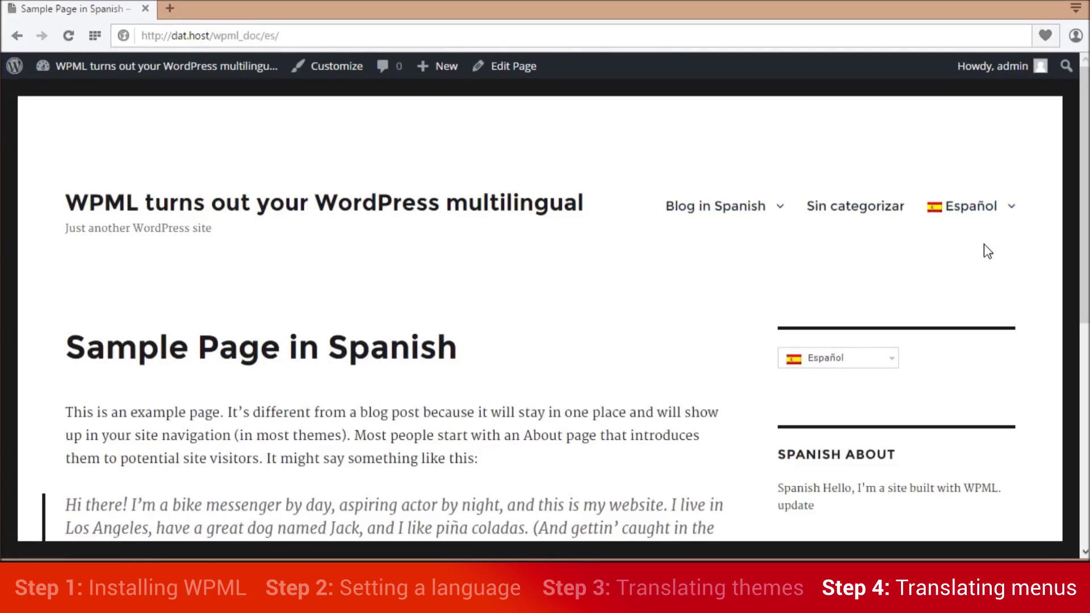
{"action": "mouse_move", "coordinate": [731, 218]}
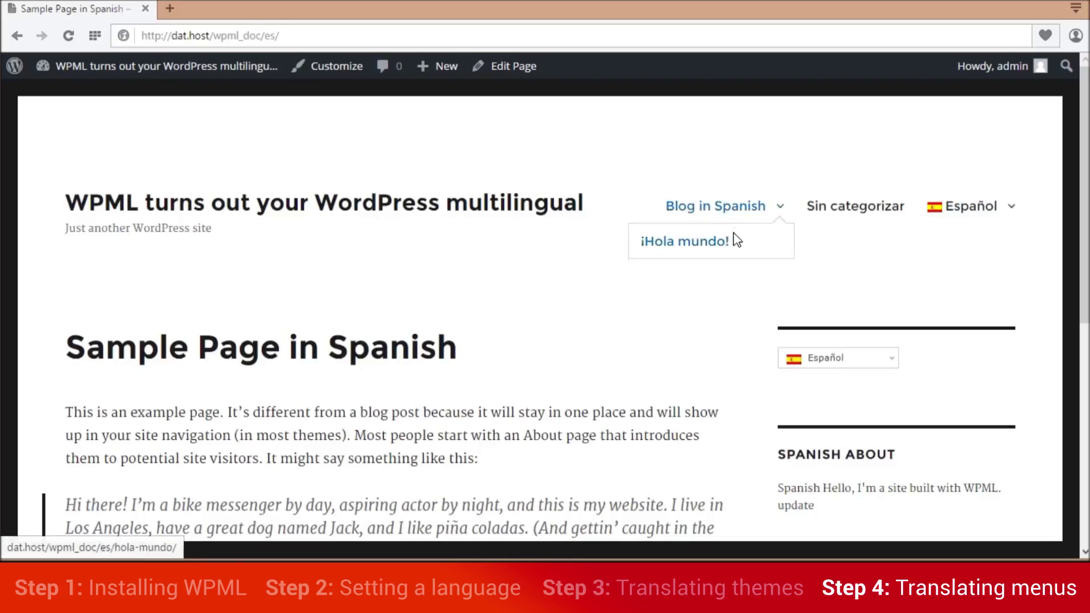
{"action": "mouse_move", "coordinate": [970, 208]}
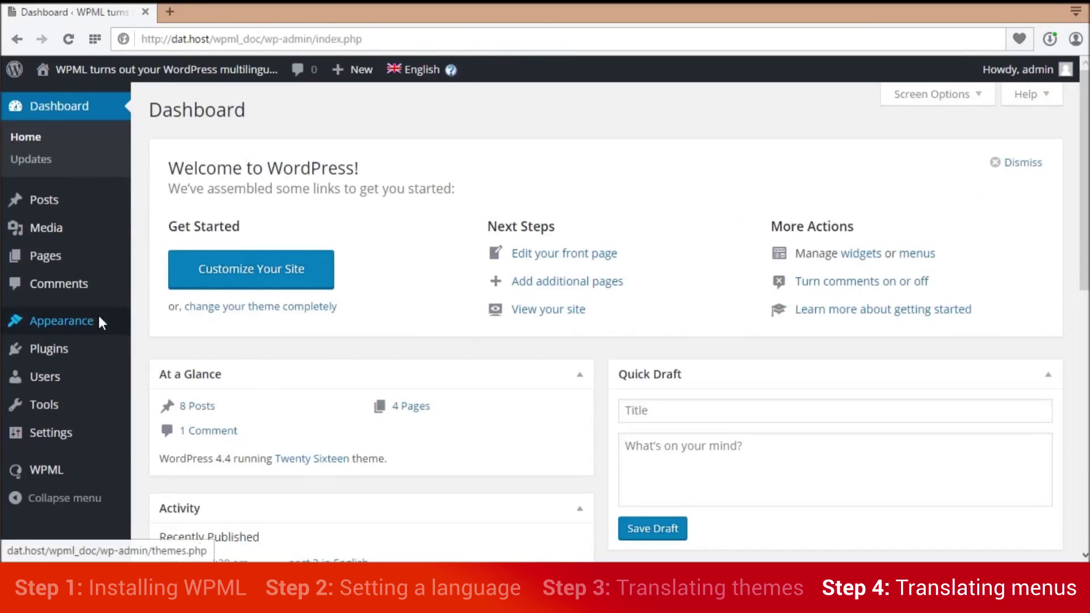
Open the site's menu editor and create a Spanish translation of Manual Menu English named Manual Menu Spanish.
{"action": "mouse_move", "coordinate": [102, 322]}
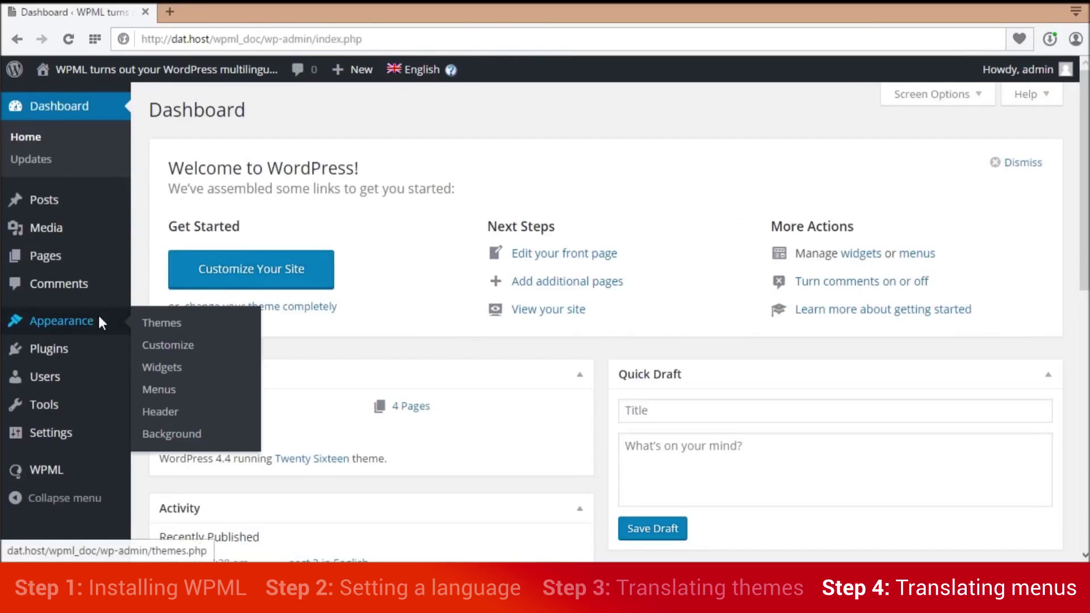
{"action": "left_click", "coordinate": [160, 388]}
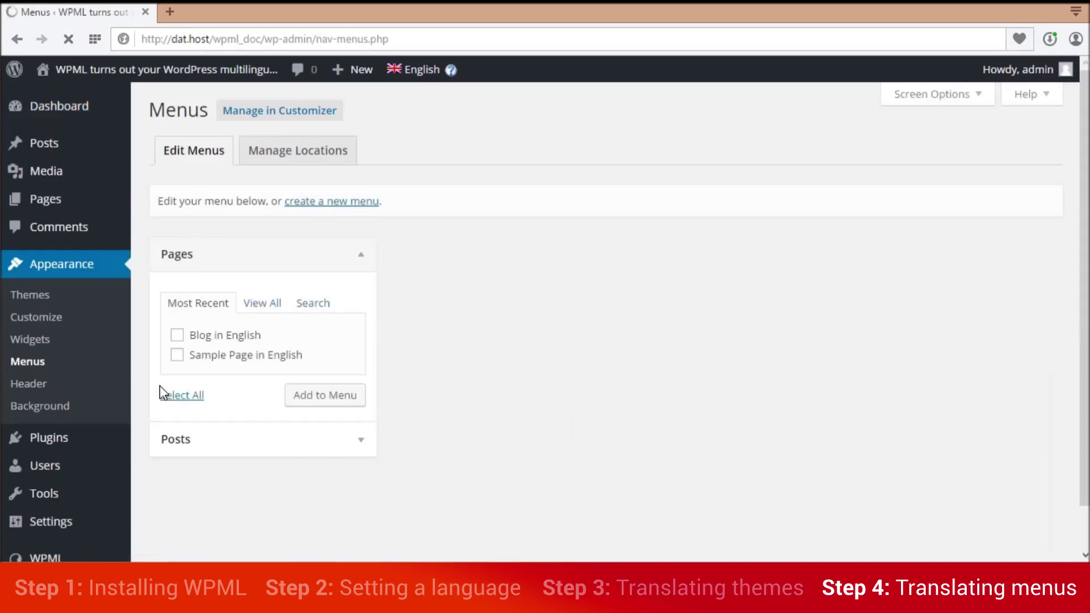
{"action": "left_click", "coordinate": [629, 256]}
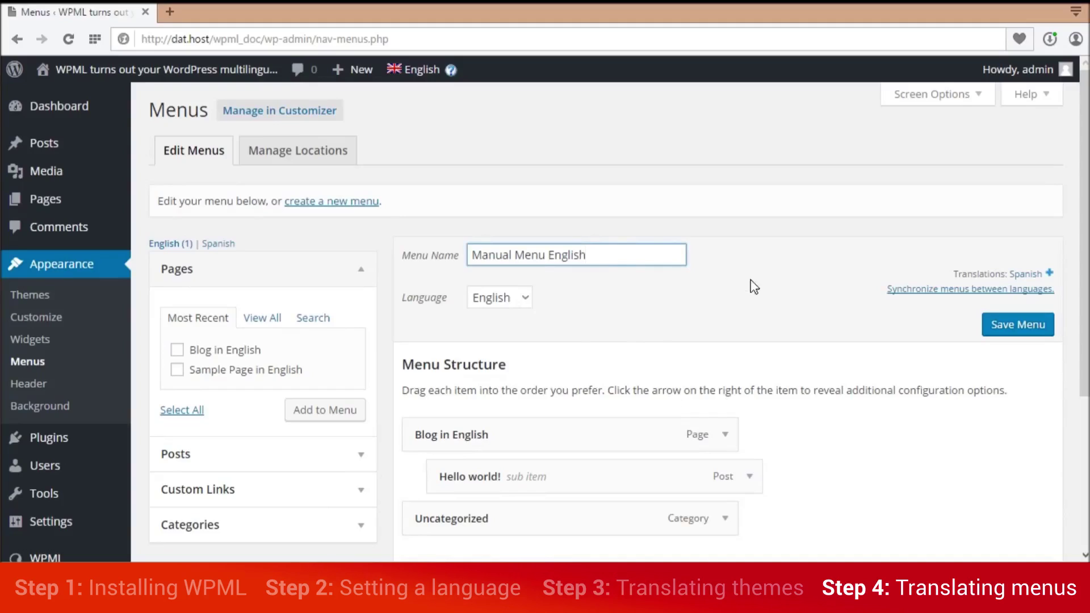
{"action": "left_click", "coordinate": [1038, 271]}
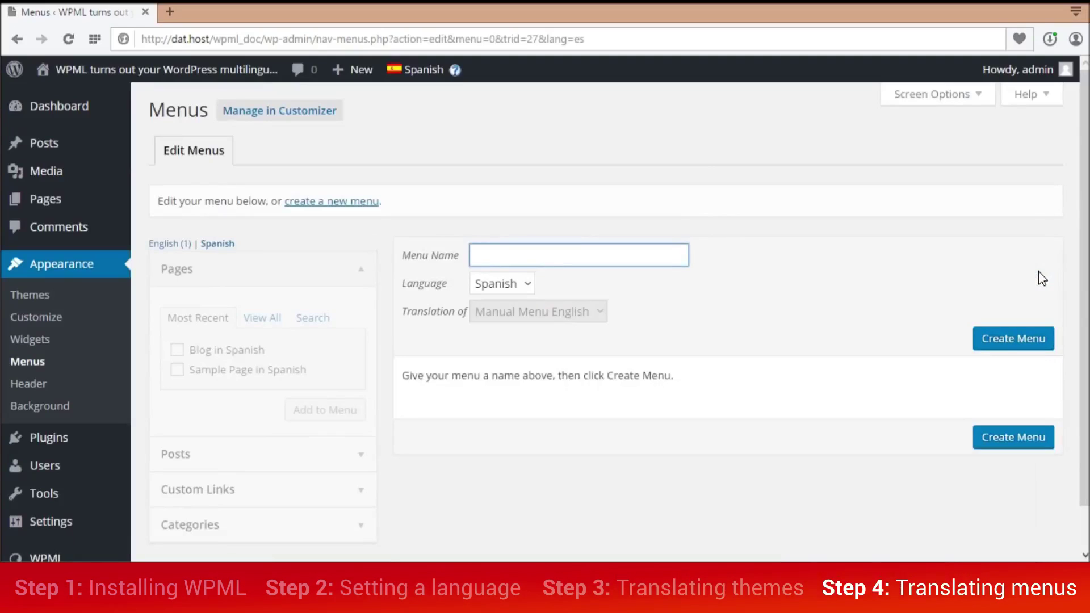
{"action": "type", "text": "Ma"}
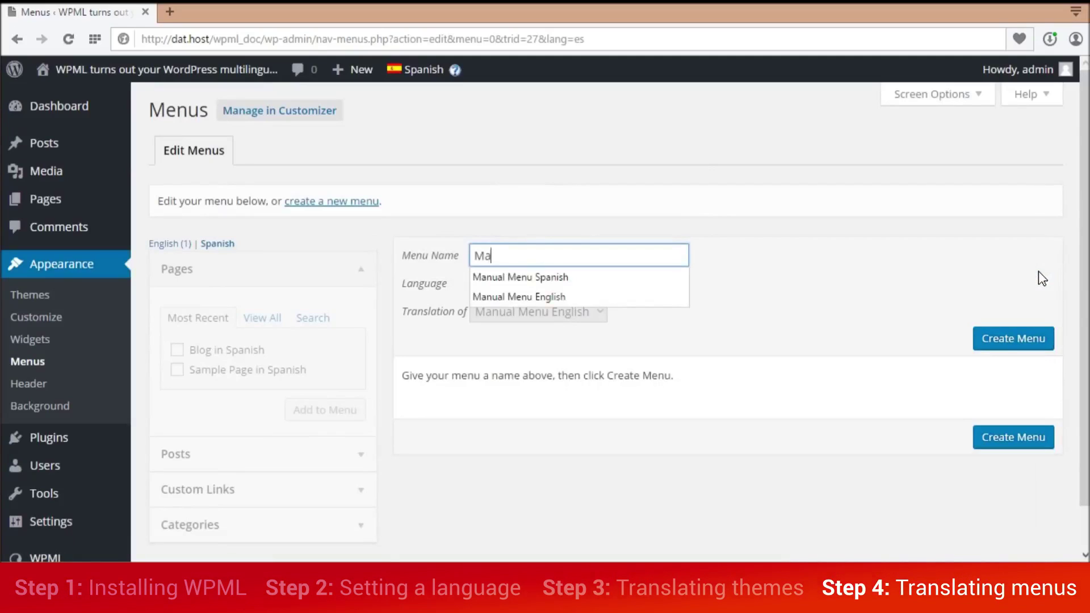
{"action": "key", "text": "Down"}
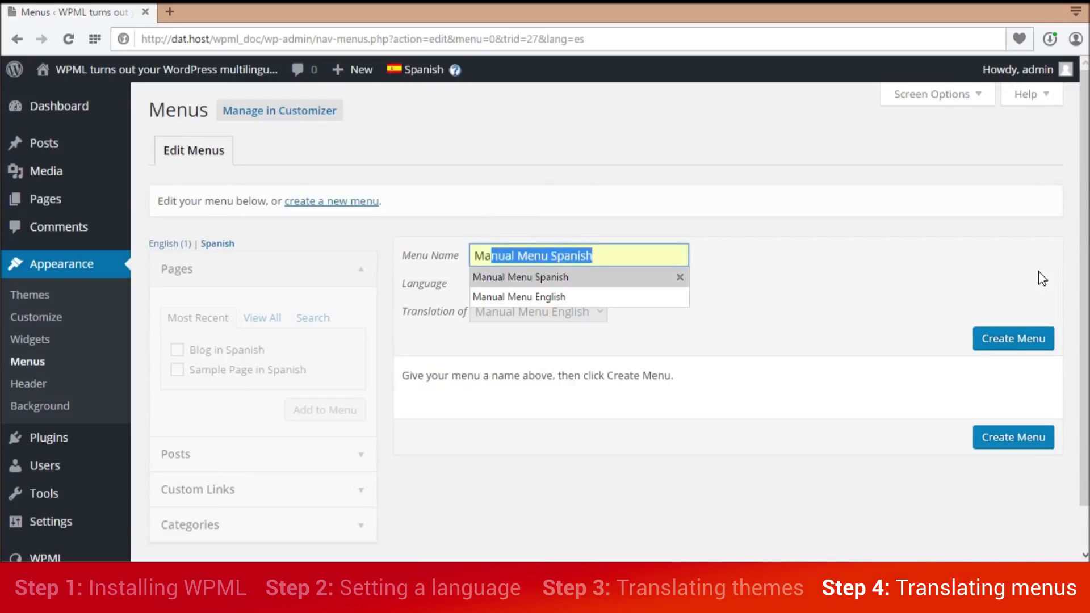
{"action": "key", "text": "Return"}
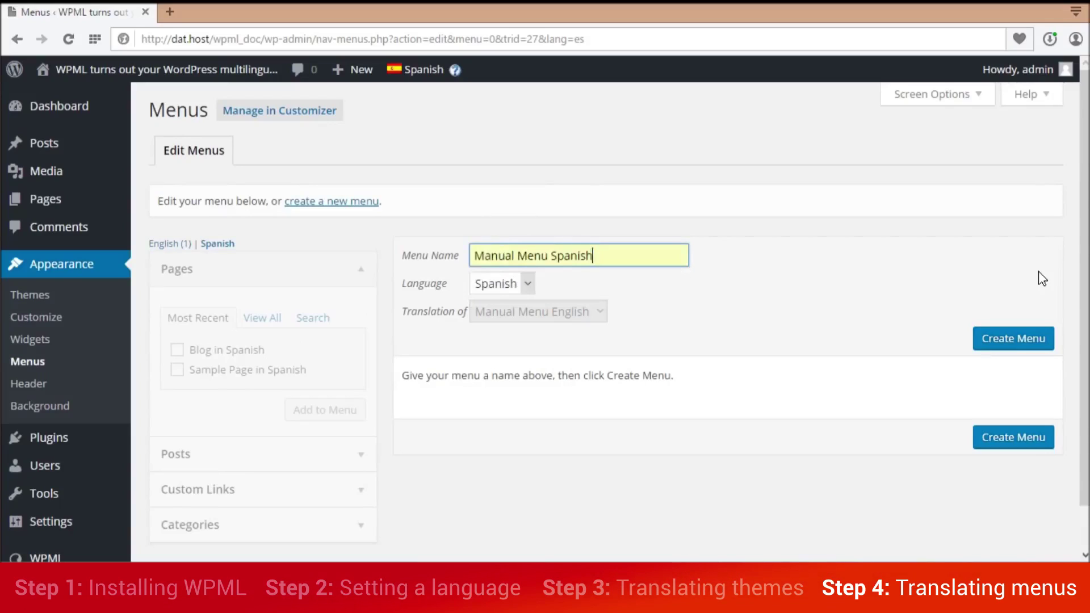
{"action": "left_click", "coordinate": [1029, 347]}
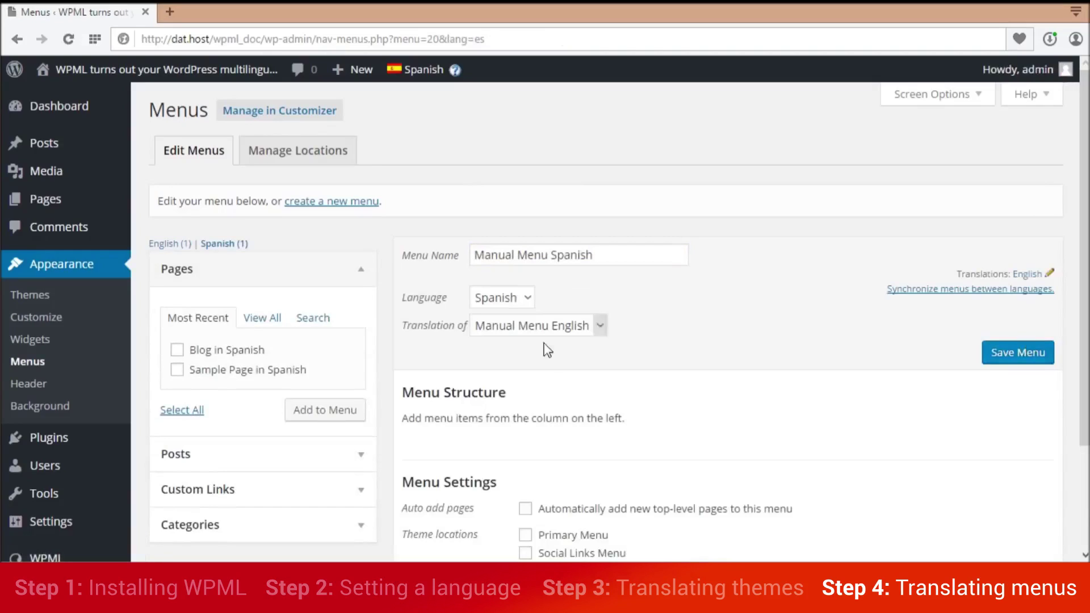
Add the Blog in Spanish page and the ¡Hola mundo! post to Manual Menu Spanish.
{"action": "left_click", "coordinate": [176, 350]}
{"action": "left_click", "coordinate": [316, 409]}
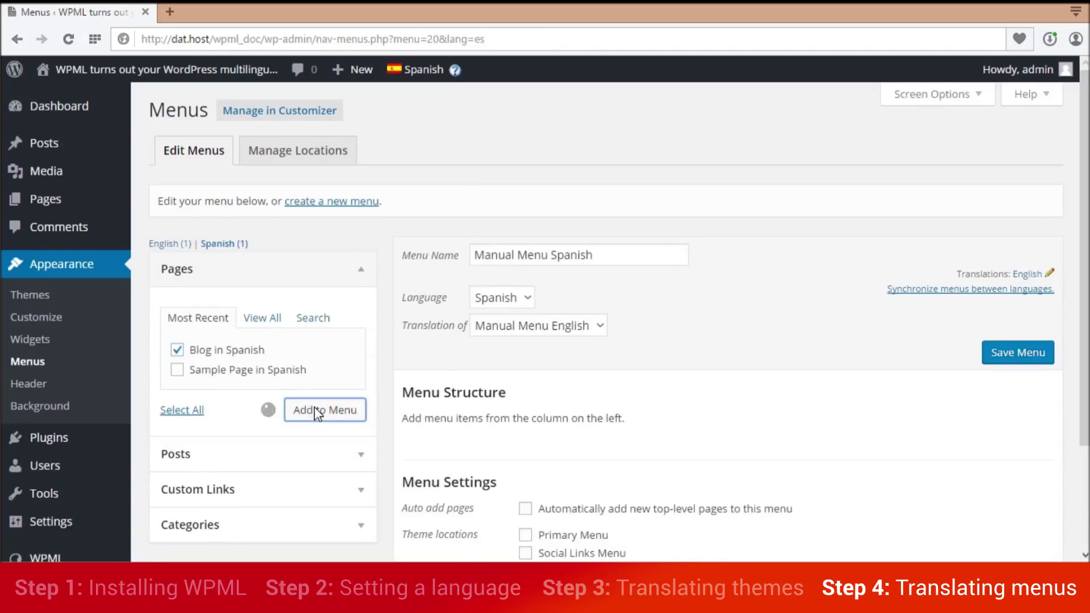
{"action": "left_click", "coordinate": [304, 455]}
{"action": "left_click", "coordinate": [236, 446]}
{"action": "left_click", "coordinate": [314, 487]}
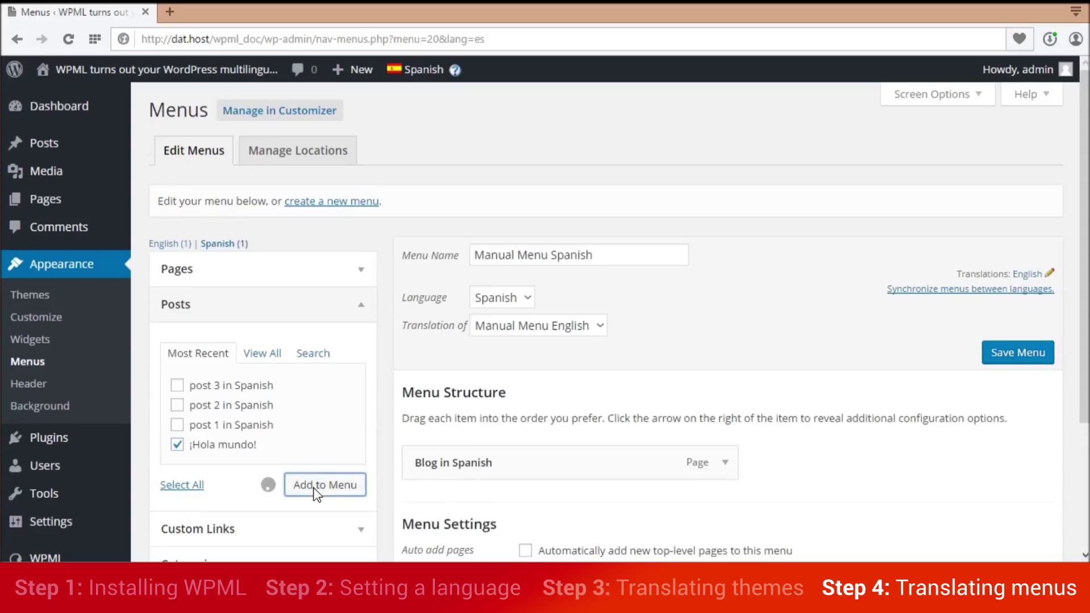
Add the Sin categorizar category to Manual Menu Spanish and save the menu.
{"action": "scroll", "coordinate": [315, 474], "scroll_direction": "down", "scroll_amount": 1}
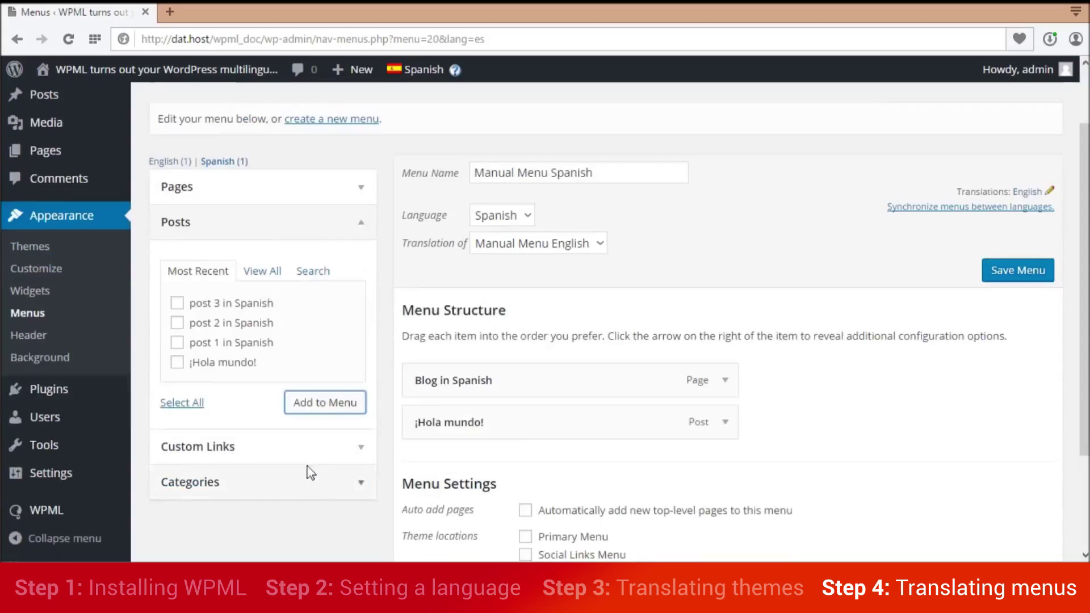
{"action": "scroll", "coordinate": [299, 479], "scroll_direction": "down", "scroll_amount": 1}
{"action": "left_click", "coordinate": [294, 407]}
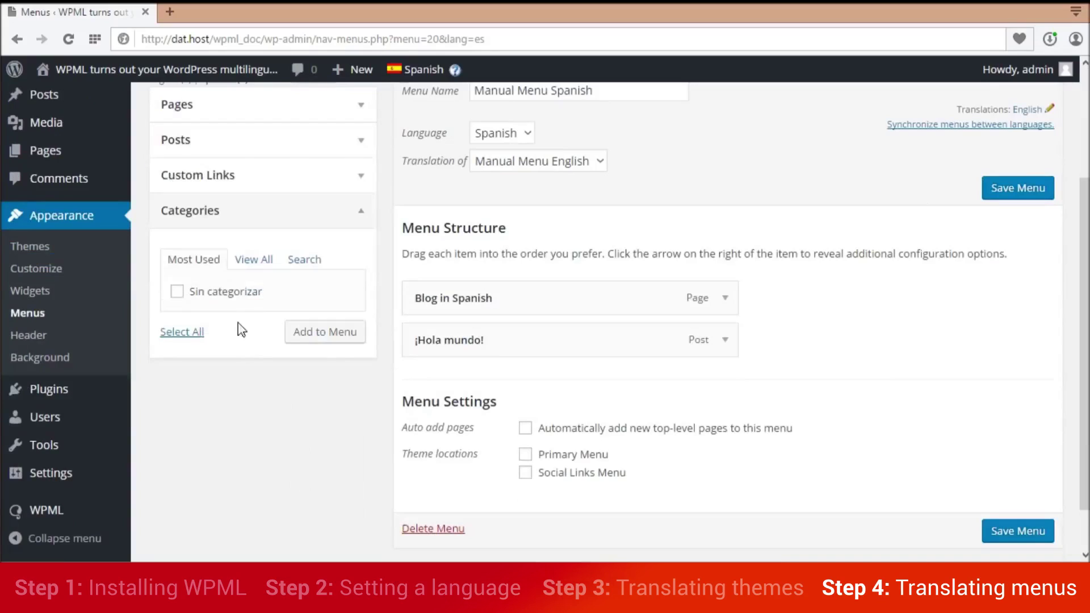
{"action": "left_click", "coordinate": [234, 293]}
{"action": "left_click", "coordinate": [327, 340]}
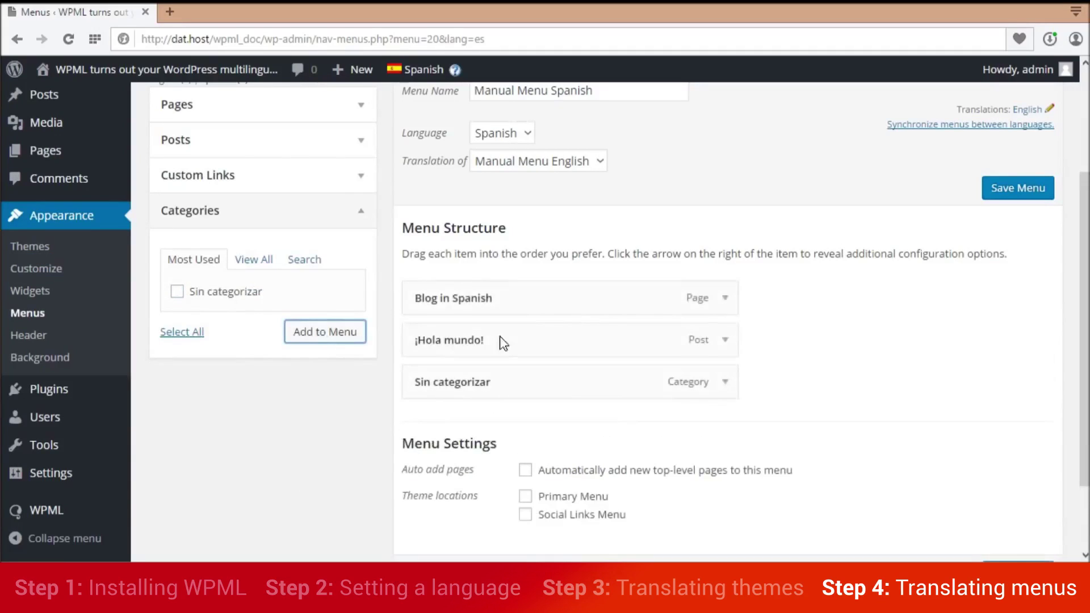
{"action": "left_click", "coordinate": [1028, 194]}
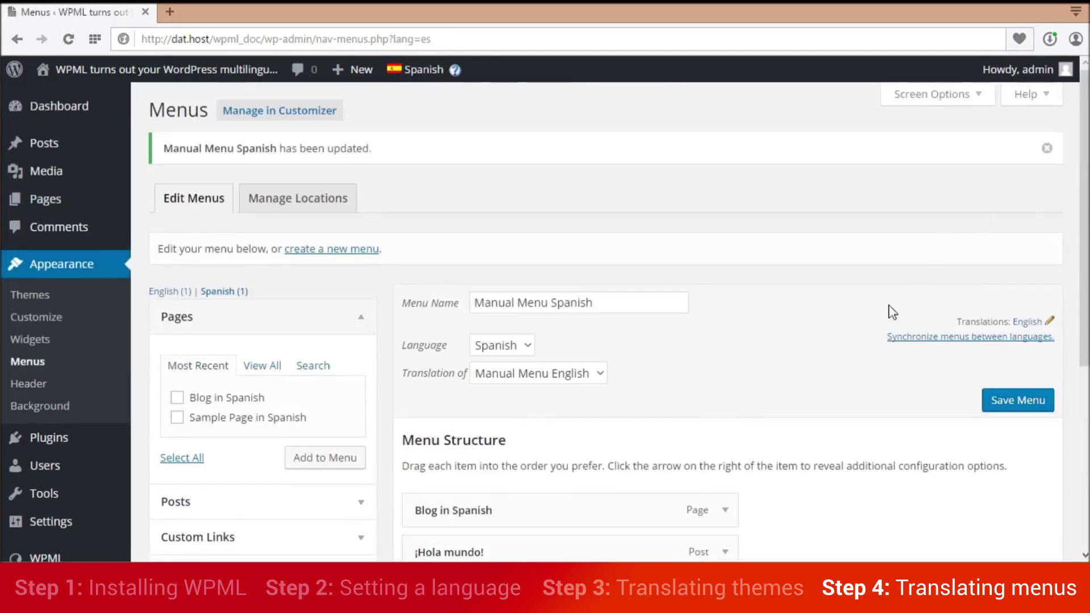
{"action": "scroll", "coordinate": [836, 333], "scroll_direction": "down", "scroll_amount": 3}
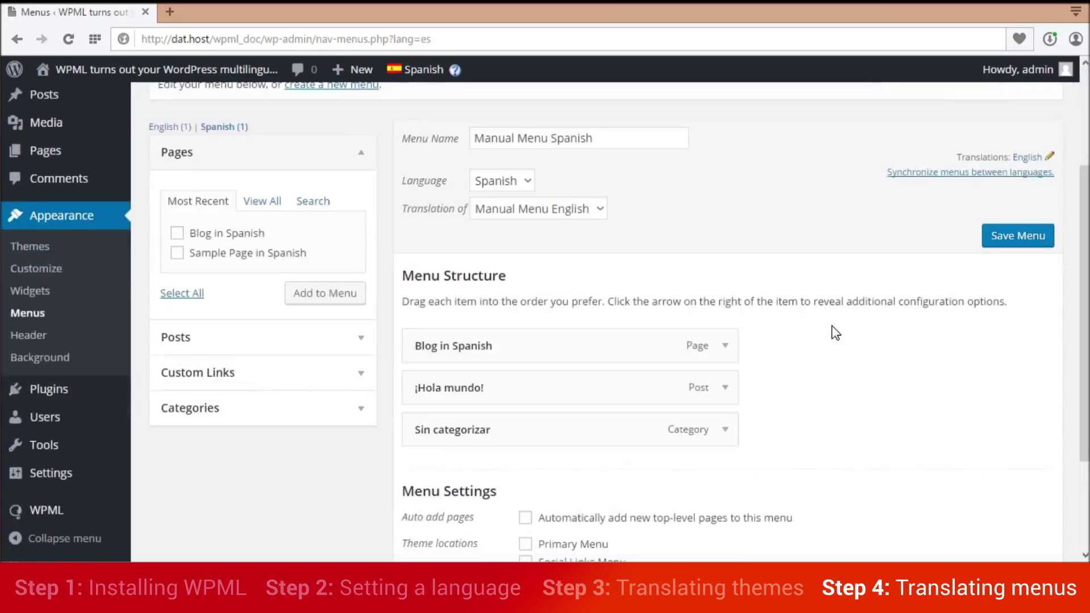
{"action": "scroll", "coordinate": [833, 327], "scroll_direction": "up", "scroll_amount": 2}
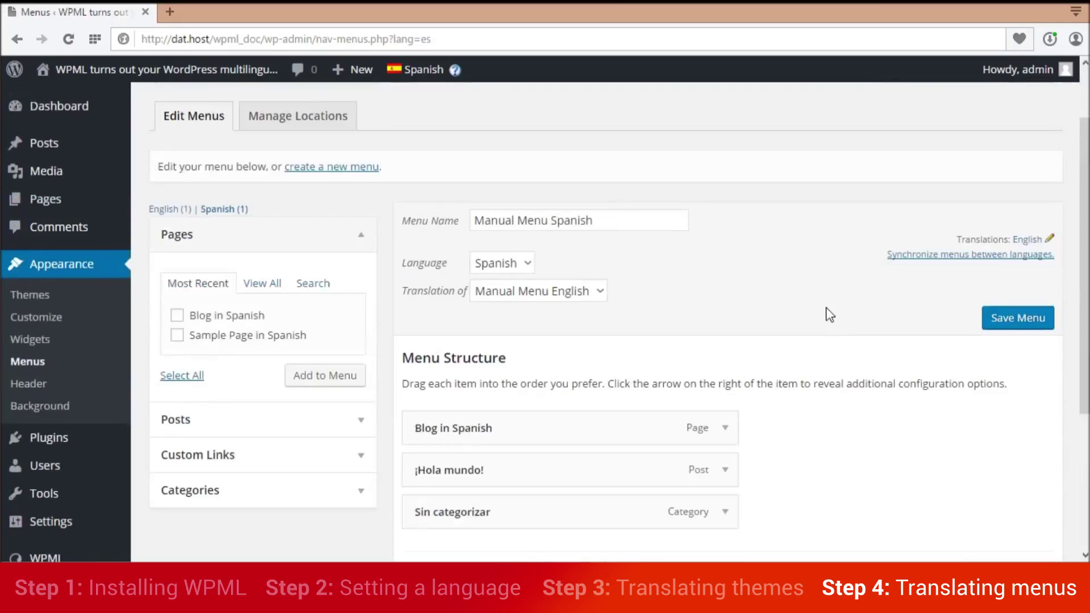